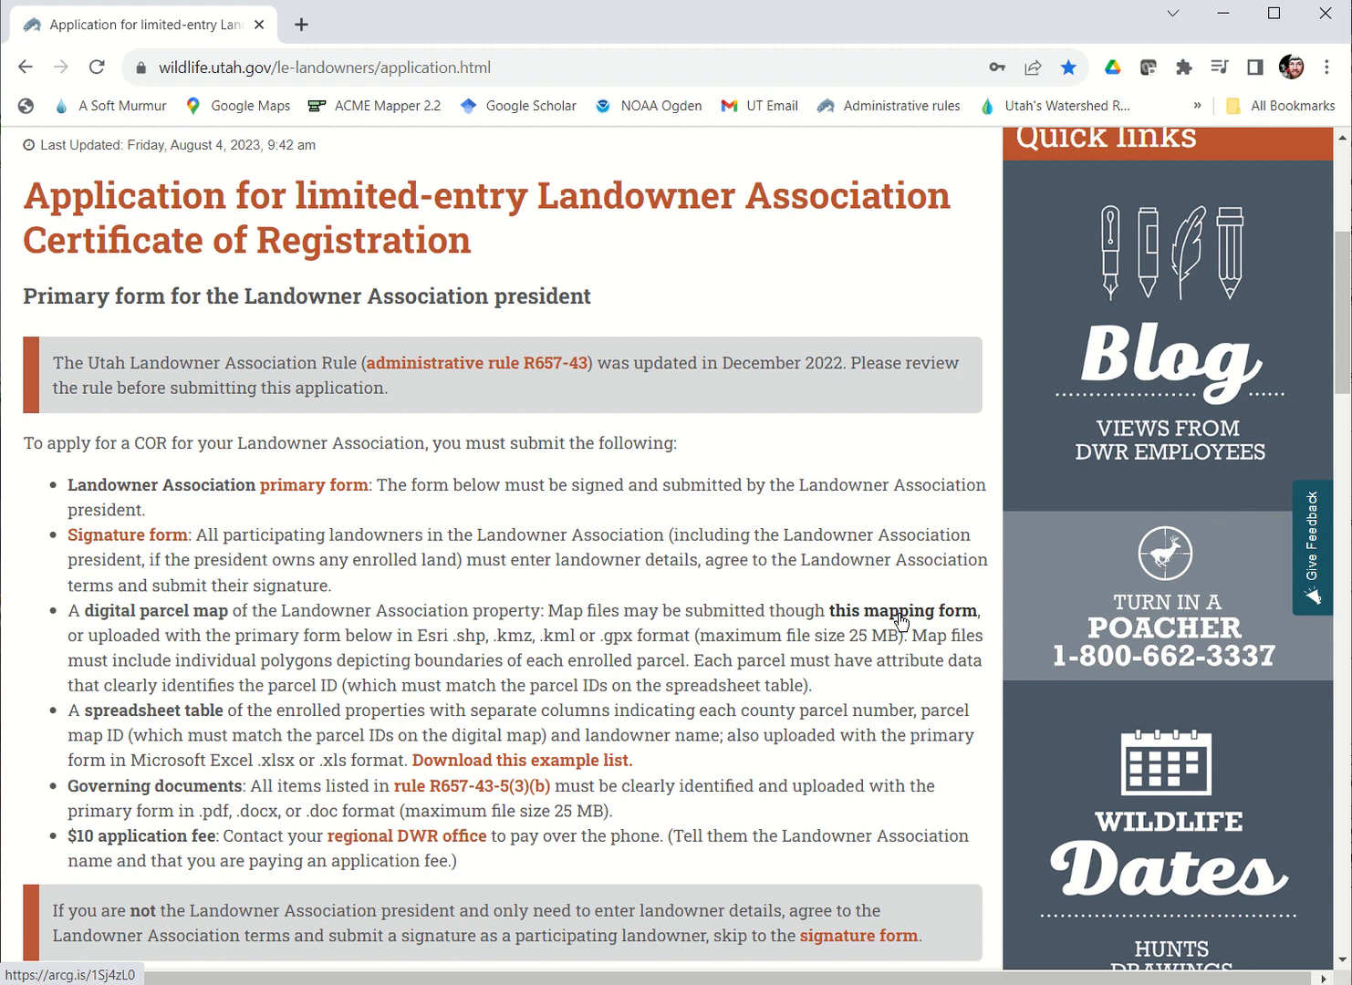
Step: Open the digital parcel mapping form linked on the application page and go through its applicant name and Landowner Association Name fields
left_click(901, 619)
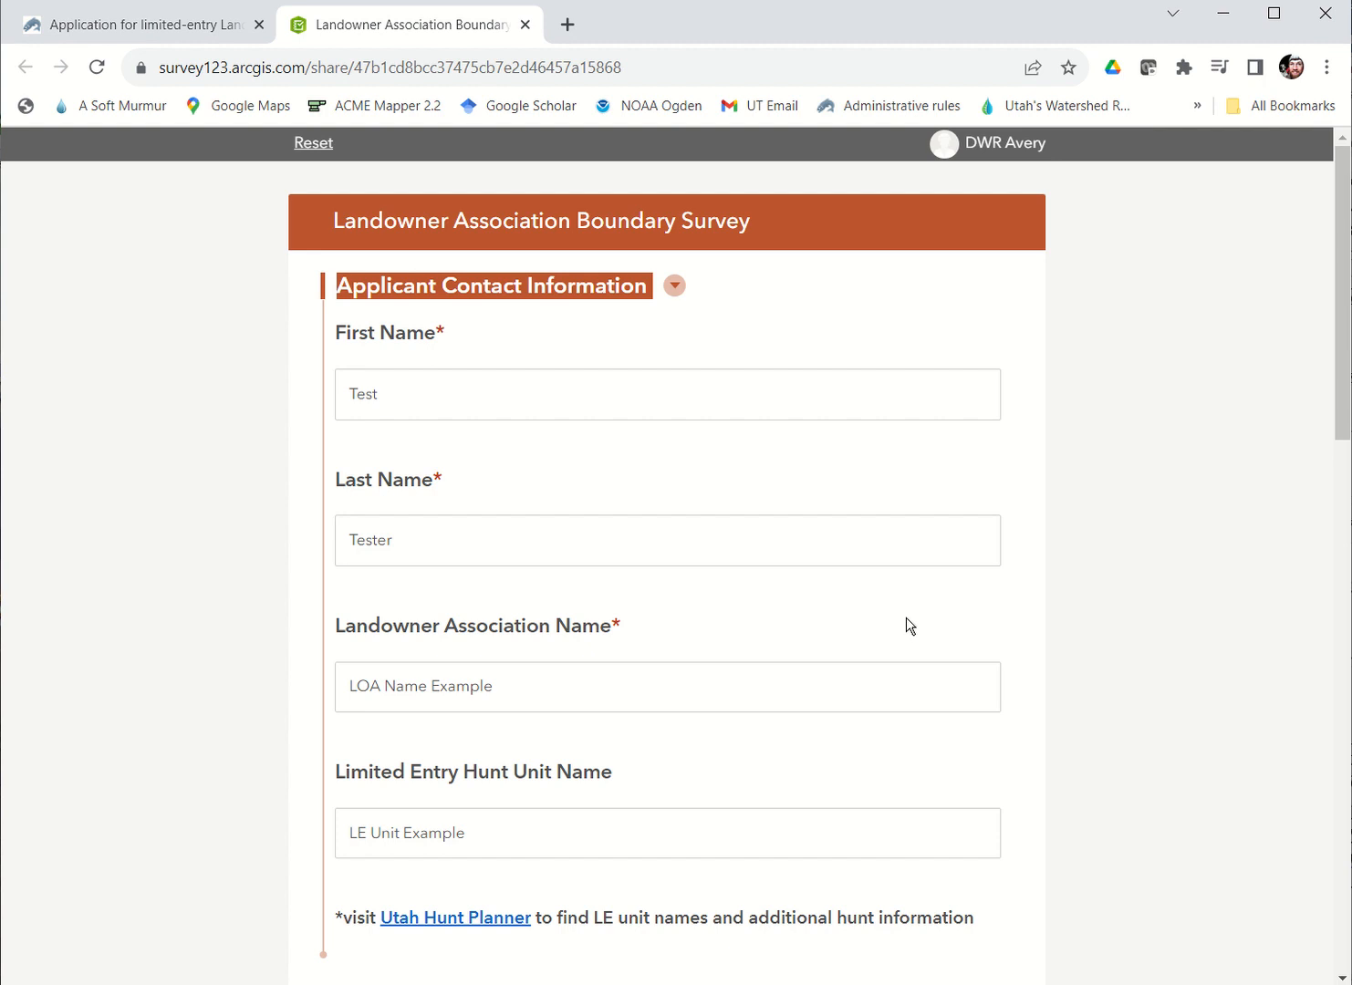
left_click(450, 403)
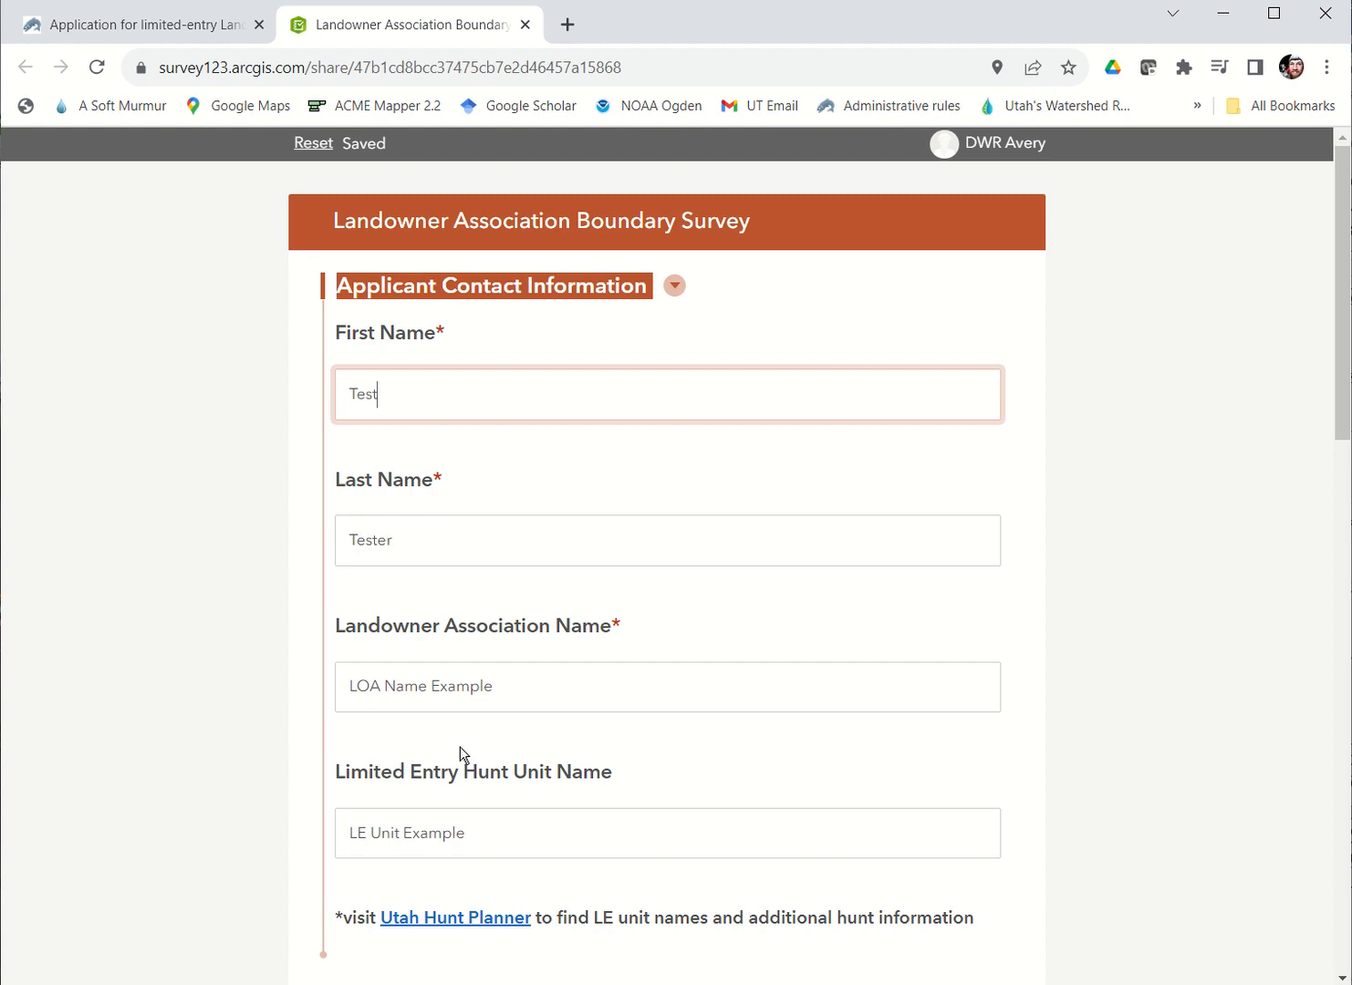
left_click(372, 370)
left_click(384, 547)
left_click(383, 682)
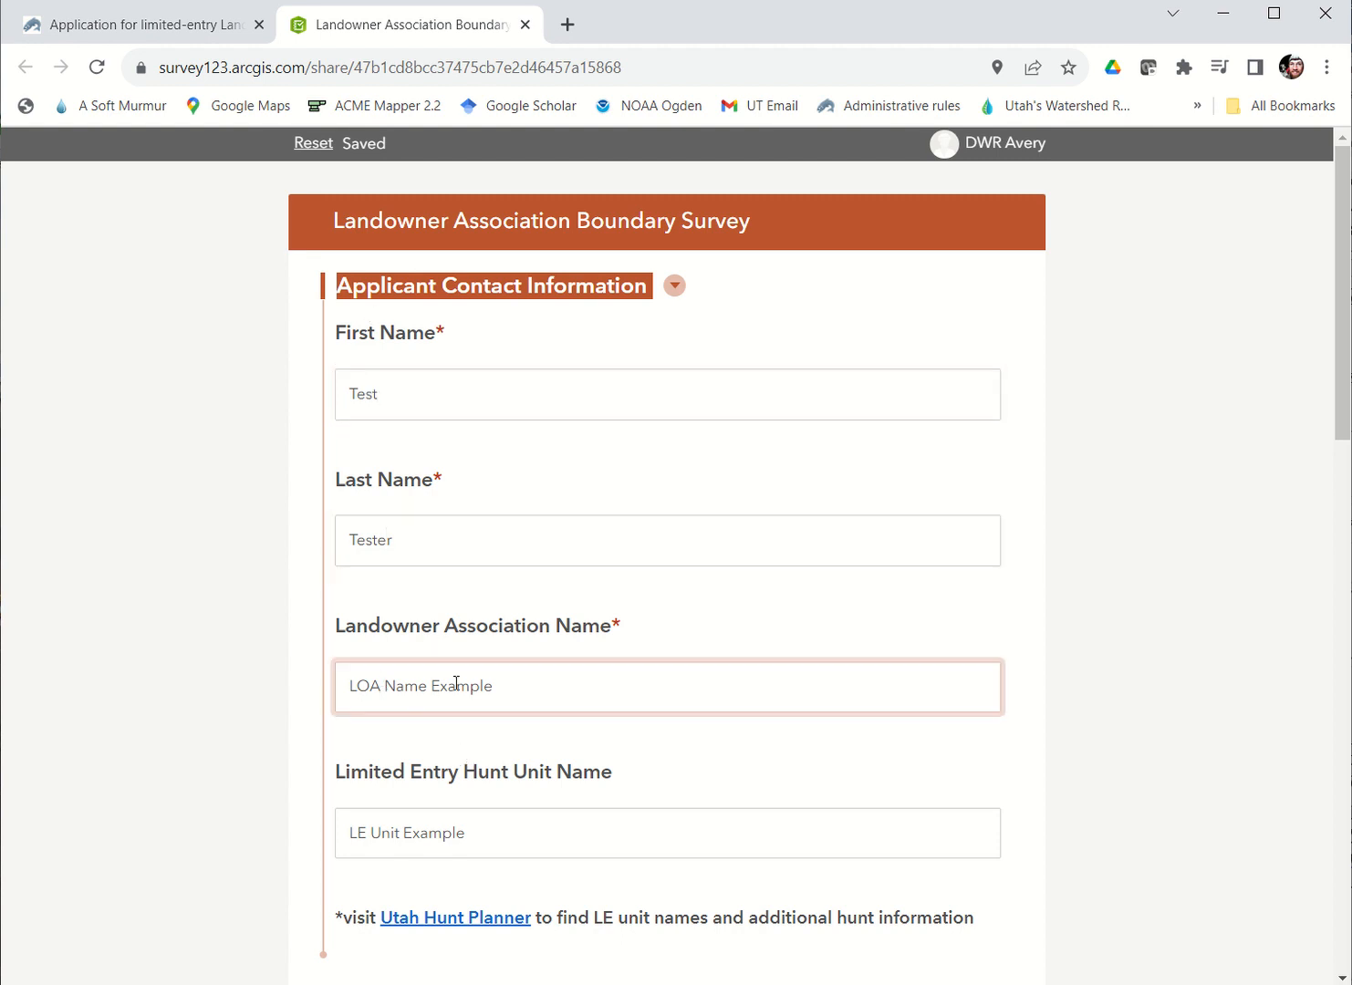
left_click(547, 677)
Step: Locate the parcels along W North Temple between N Redwood Rd and N Cornell St in Salt Lake City on the survey's parcel map
scroll(546, 685, "down", 2)
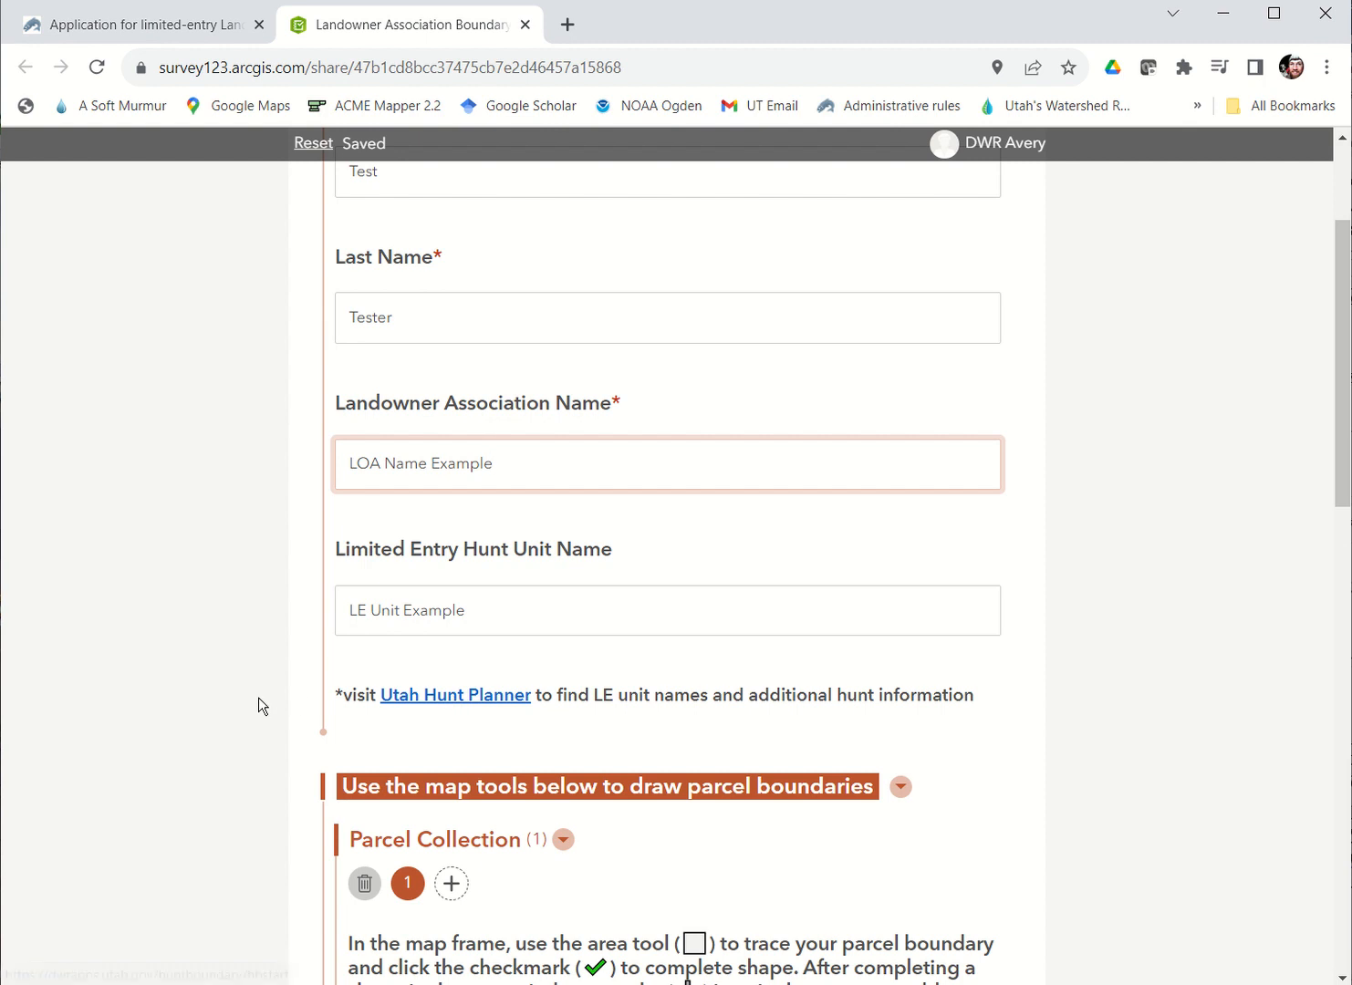
scroll(258, 697, "down", 2)
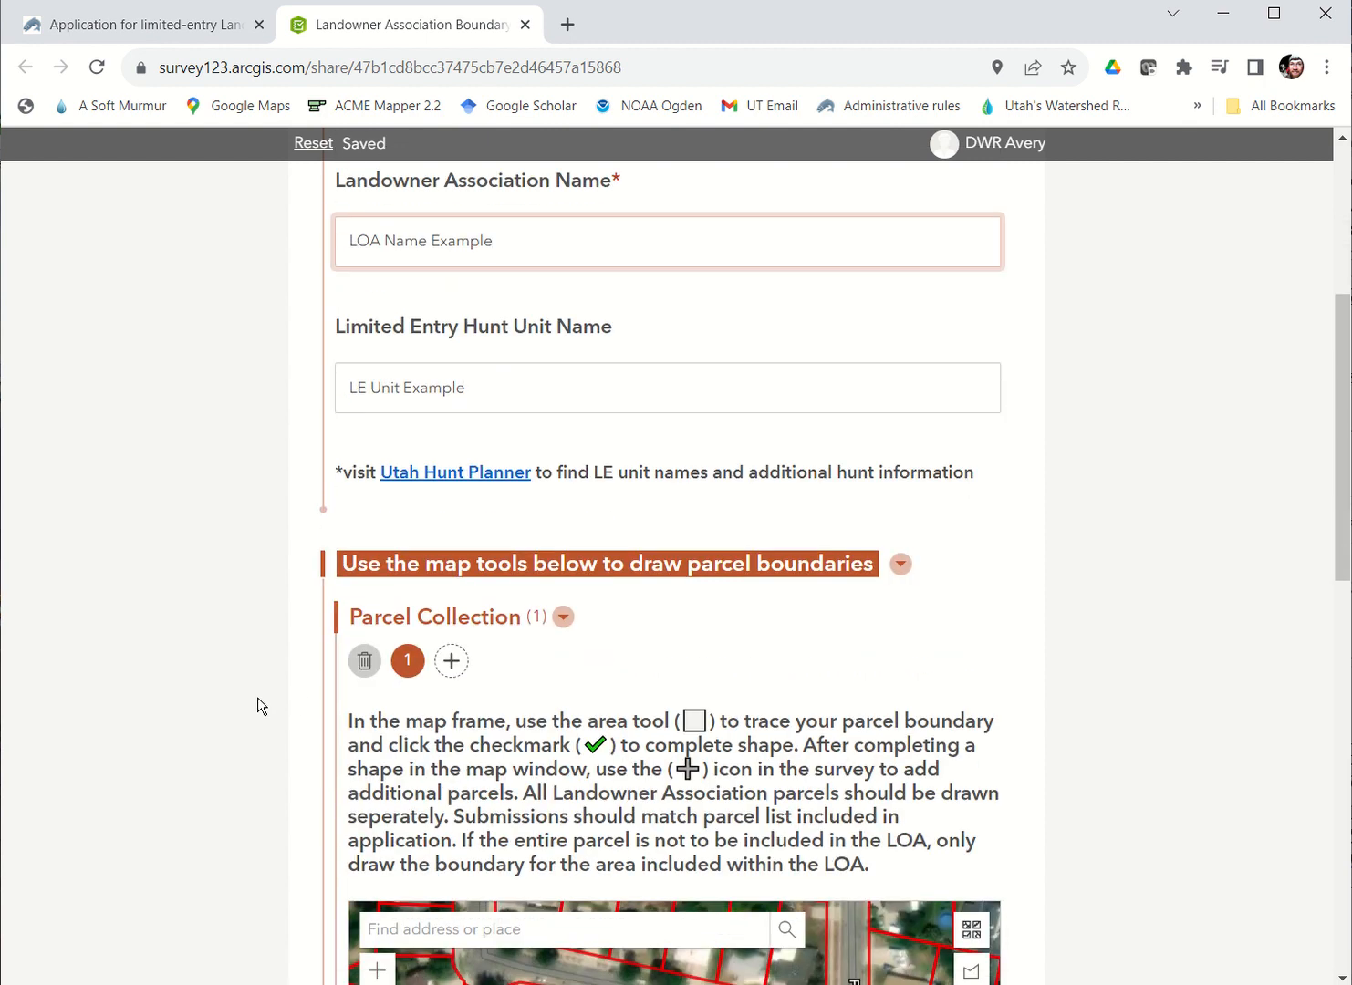
scroll(258, 697, "down", 4)
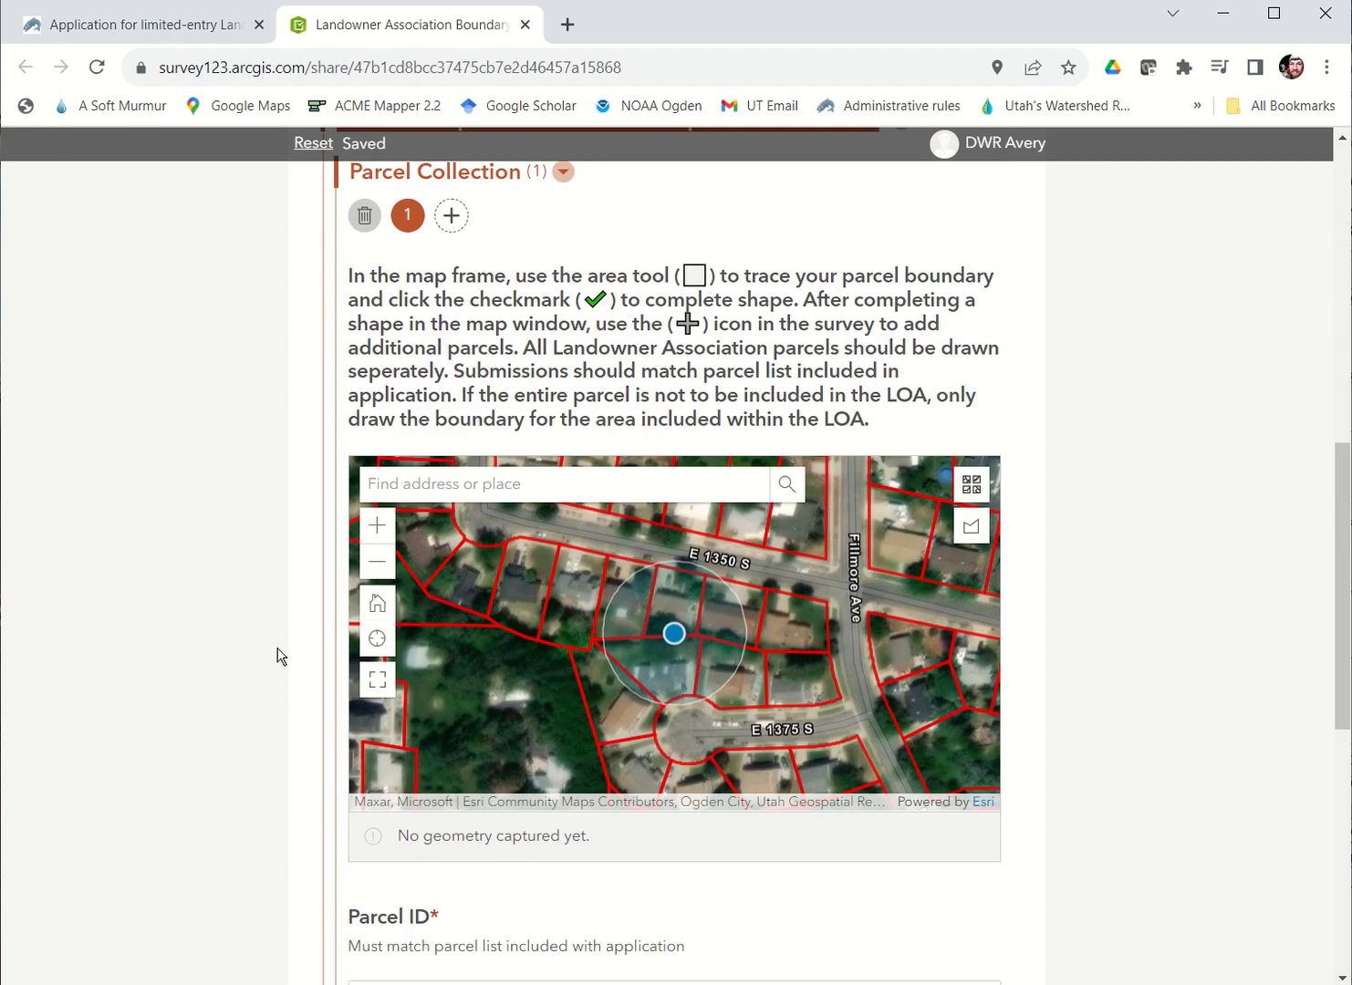
left_click(372, 561)
left_click(372, 561)
left_click(372, 561)
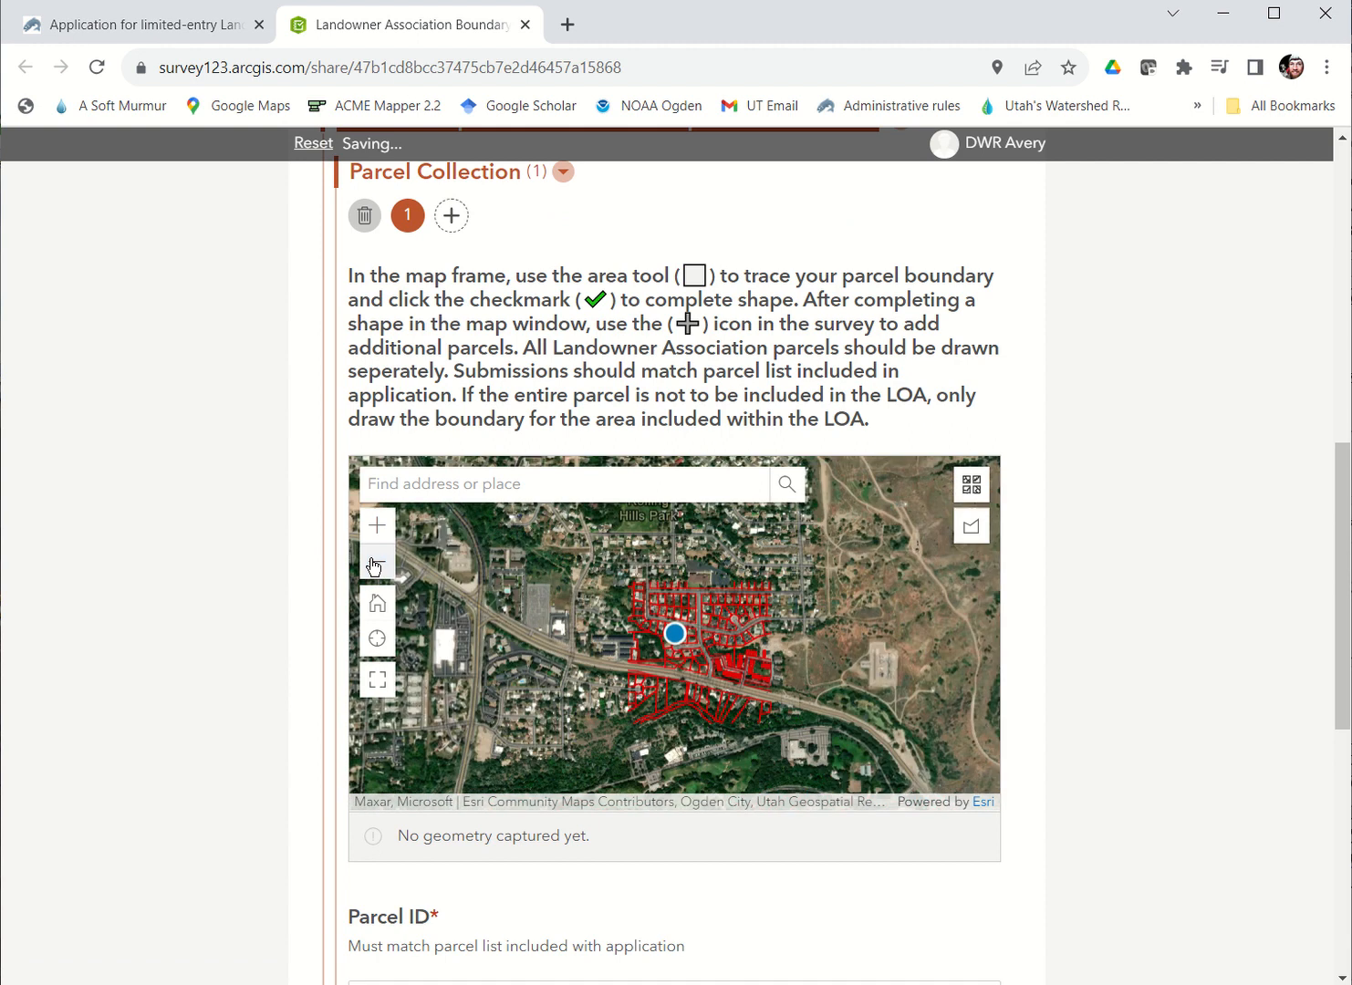
left_click(372, 561)
left_click(373, 561)
left_click(373, 561)
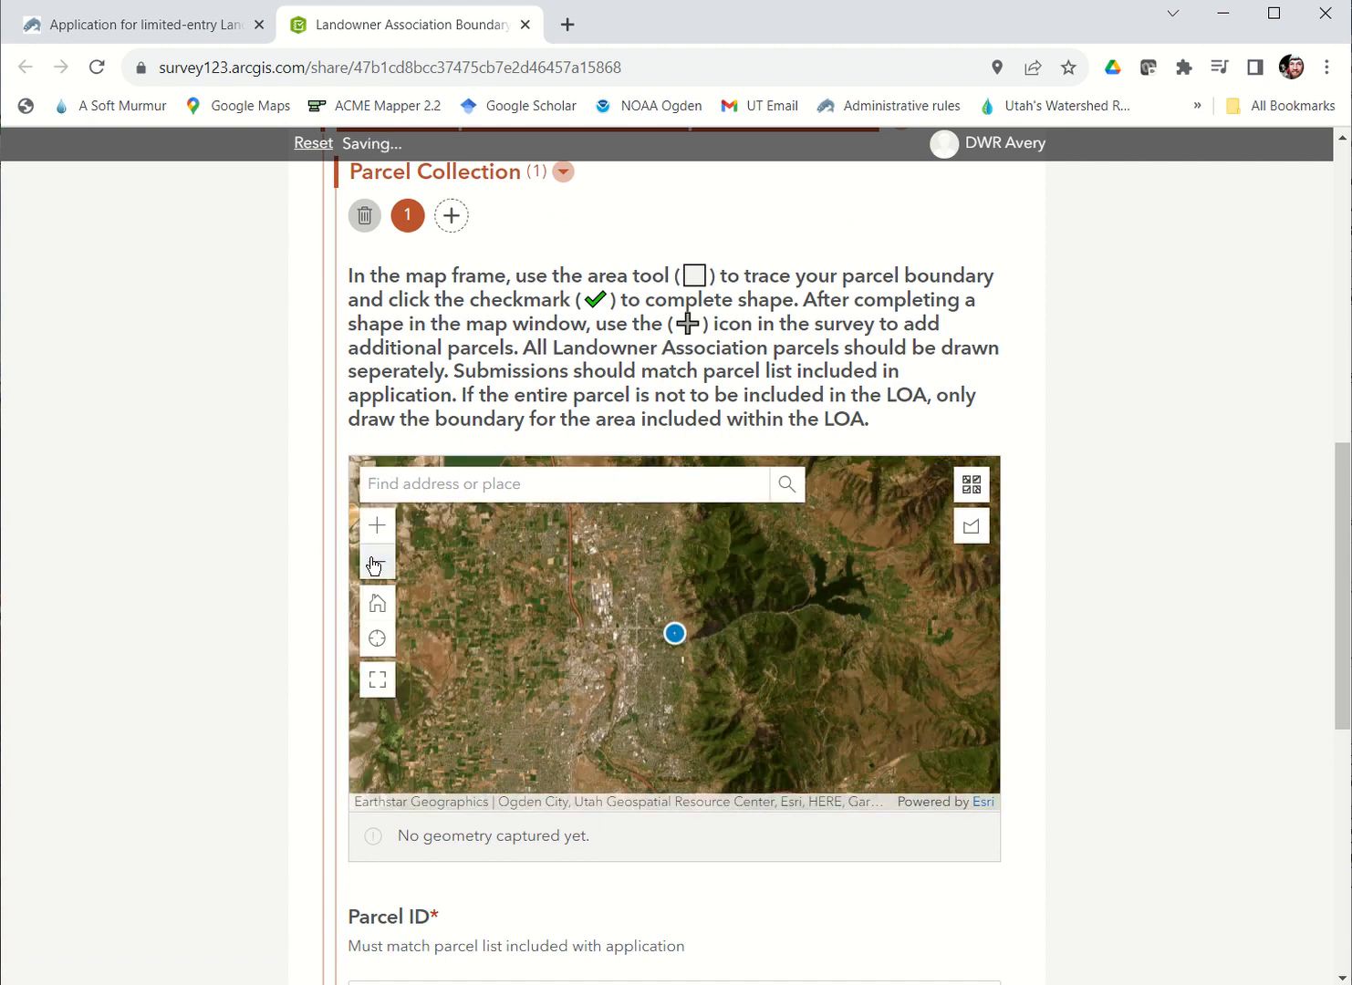
left_click(373, 564)
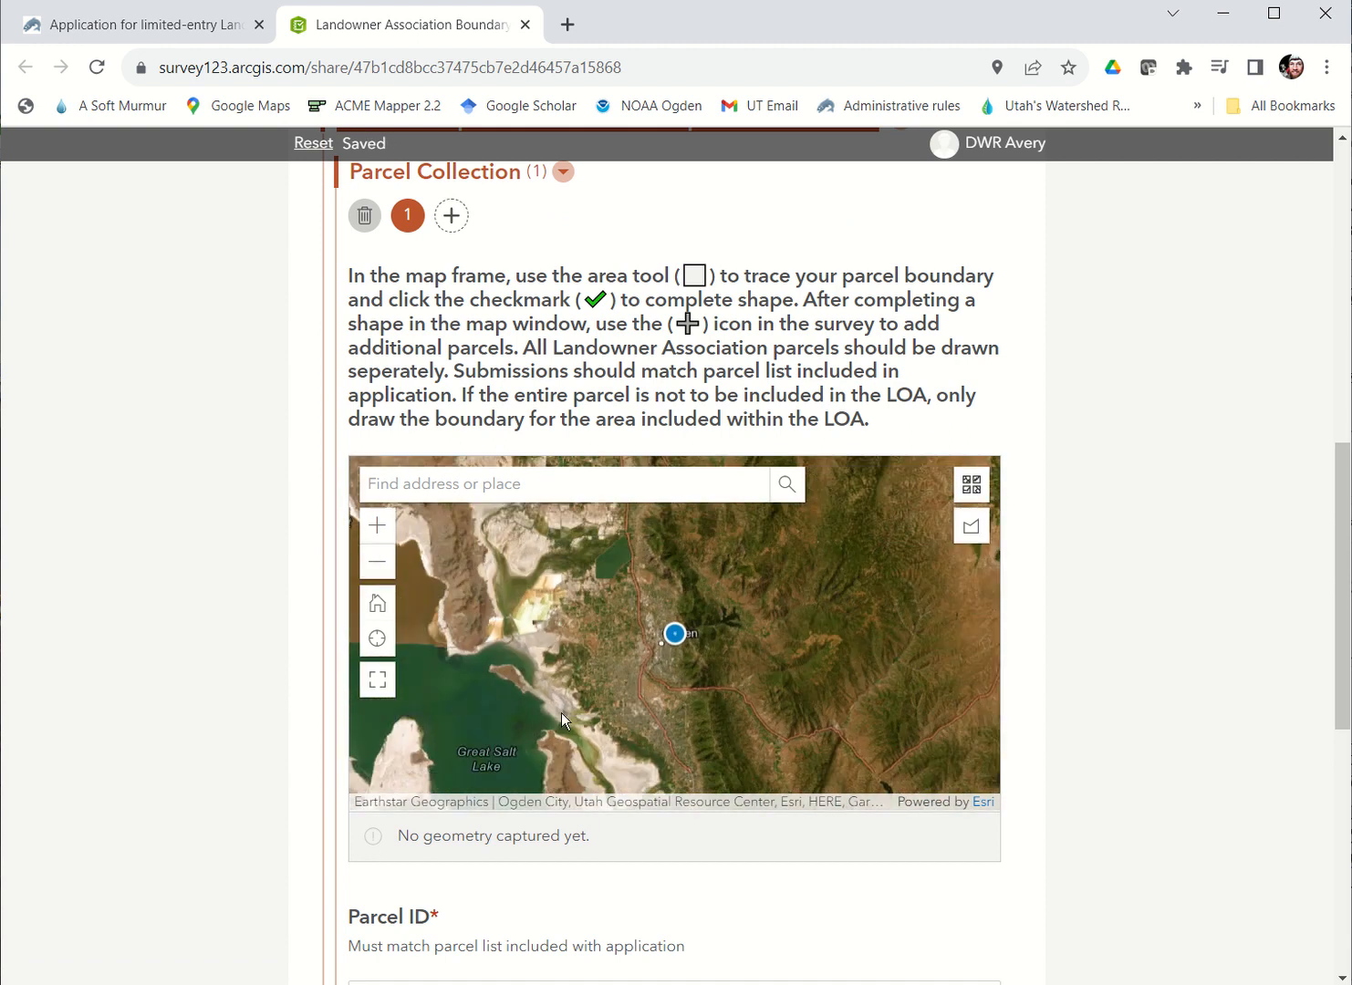
left_click_drag(651, 703, 640, 482)
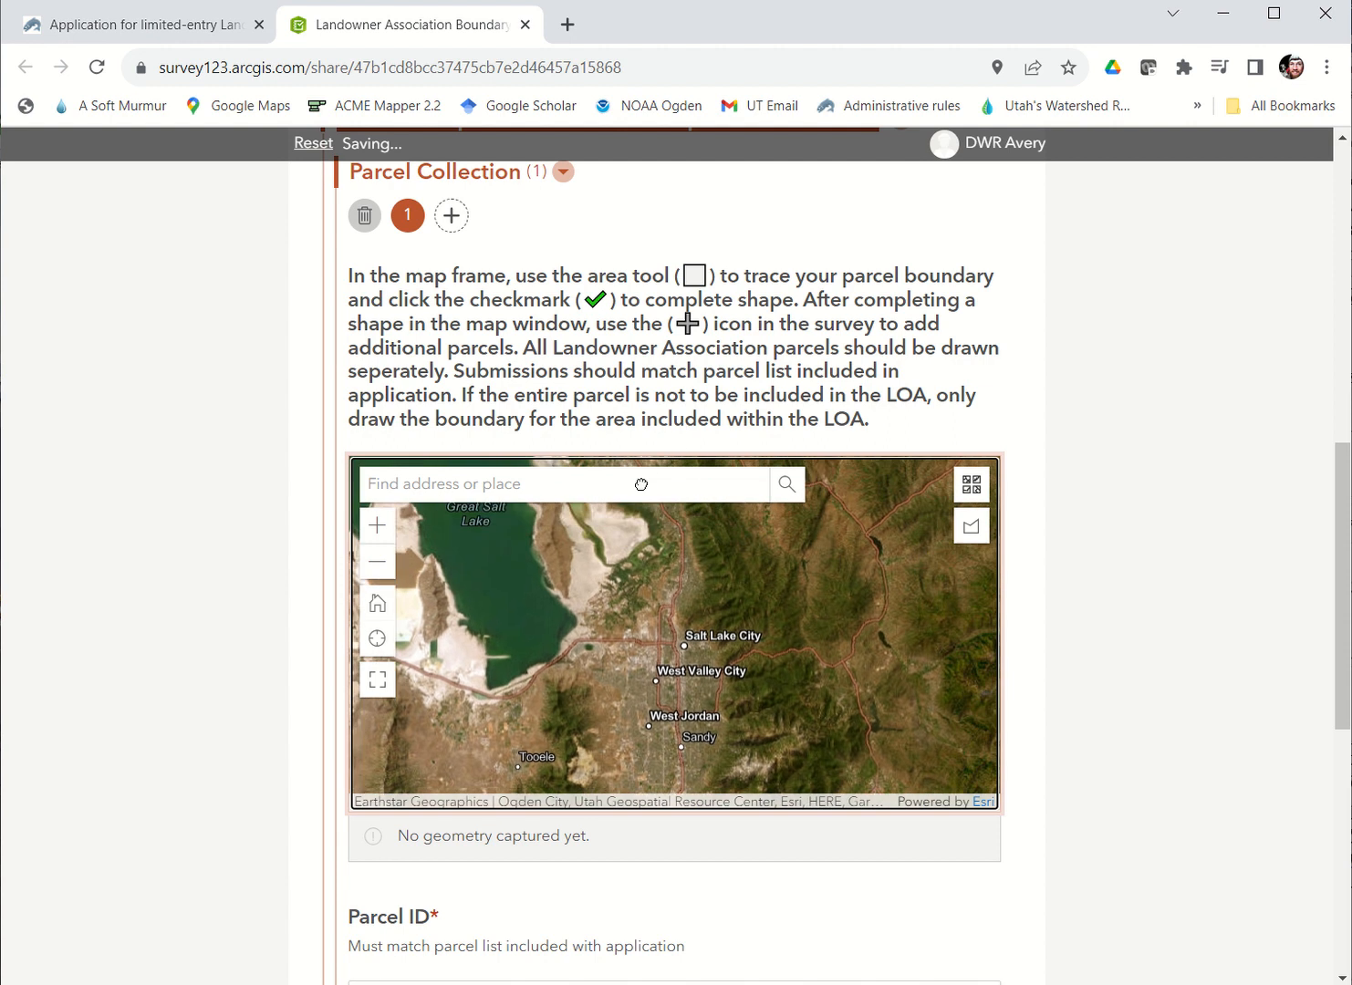
left_click(380, 529)
left_click(384, 528)
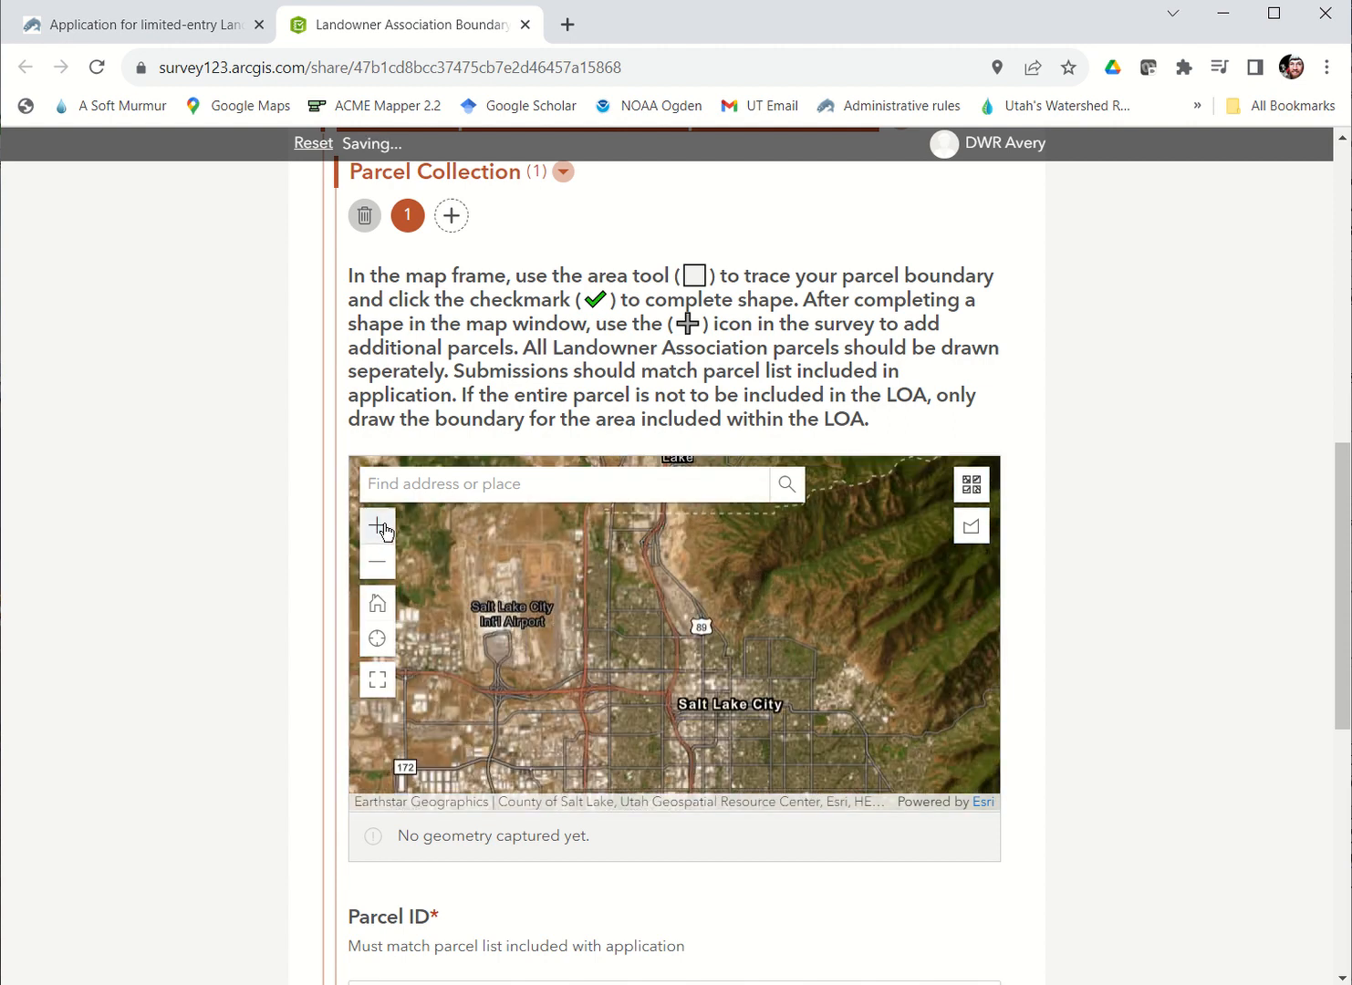
left_click(384, 527)
left_click_drag(607, 780, 768, 728)
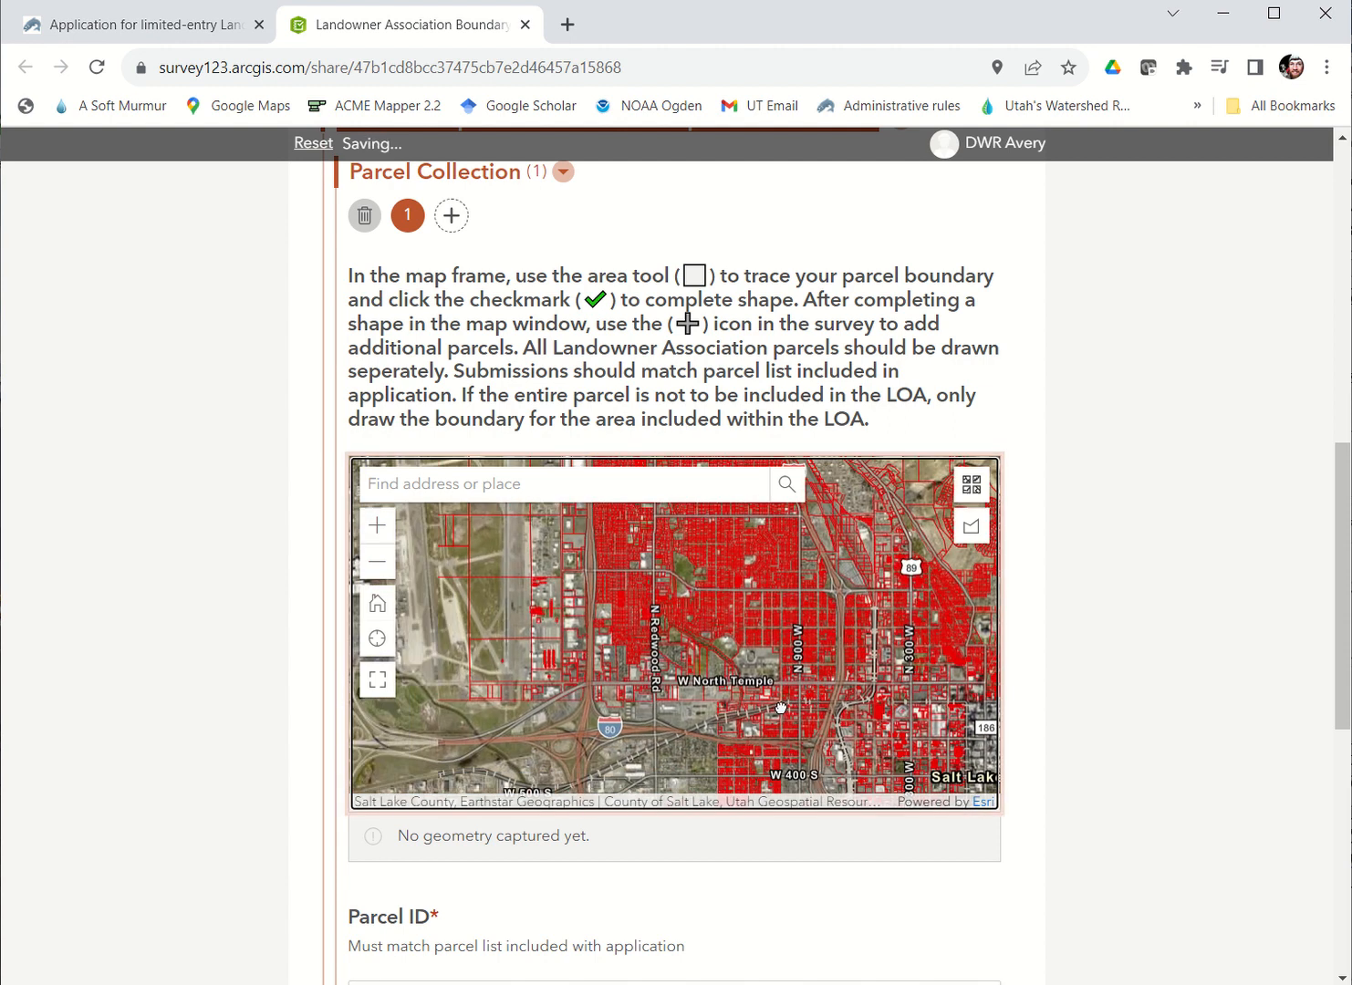
left_click(377, 527)
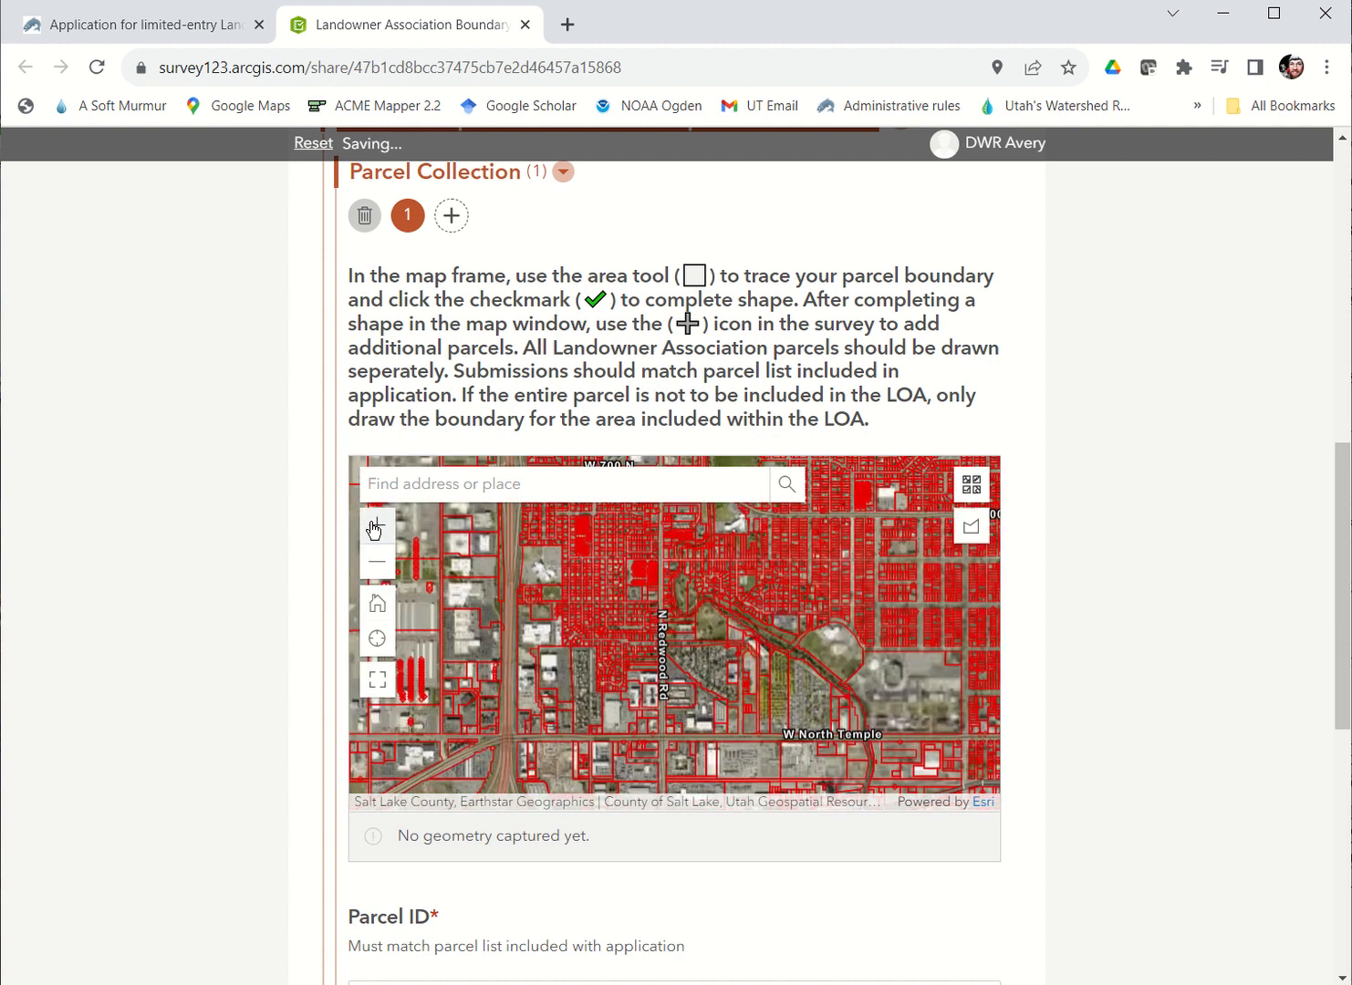
left_click(376, 527)
left_click_drag(652, 685, 842, 578)
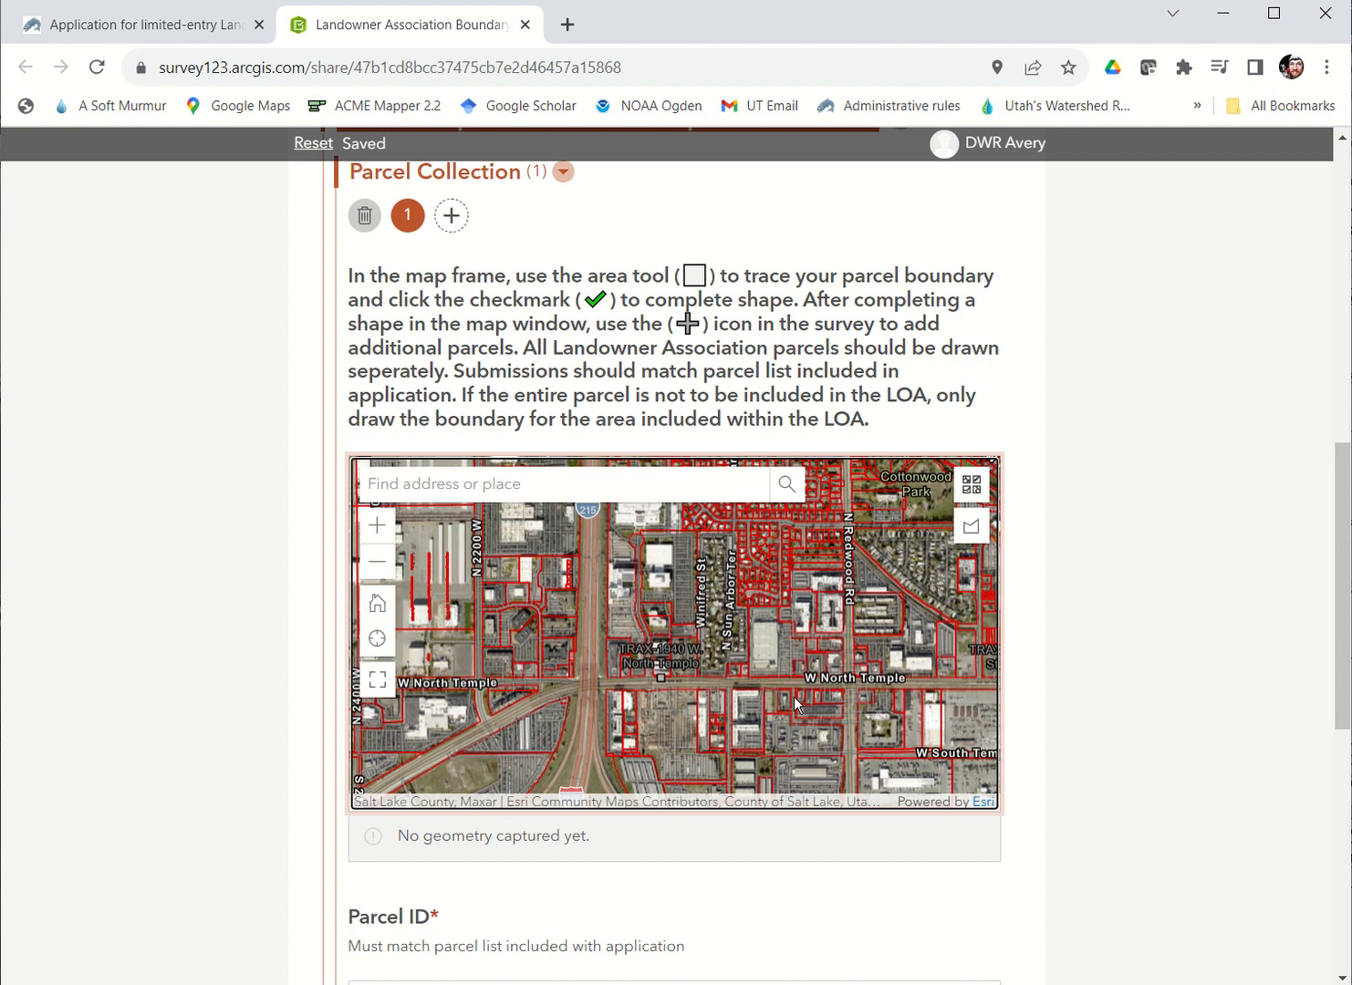
left_click_drag(953, 696, 759, 698)
left_click(381, 535)
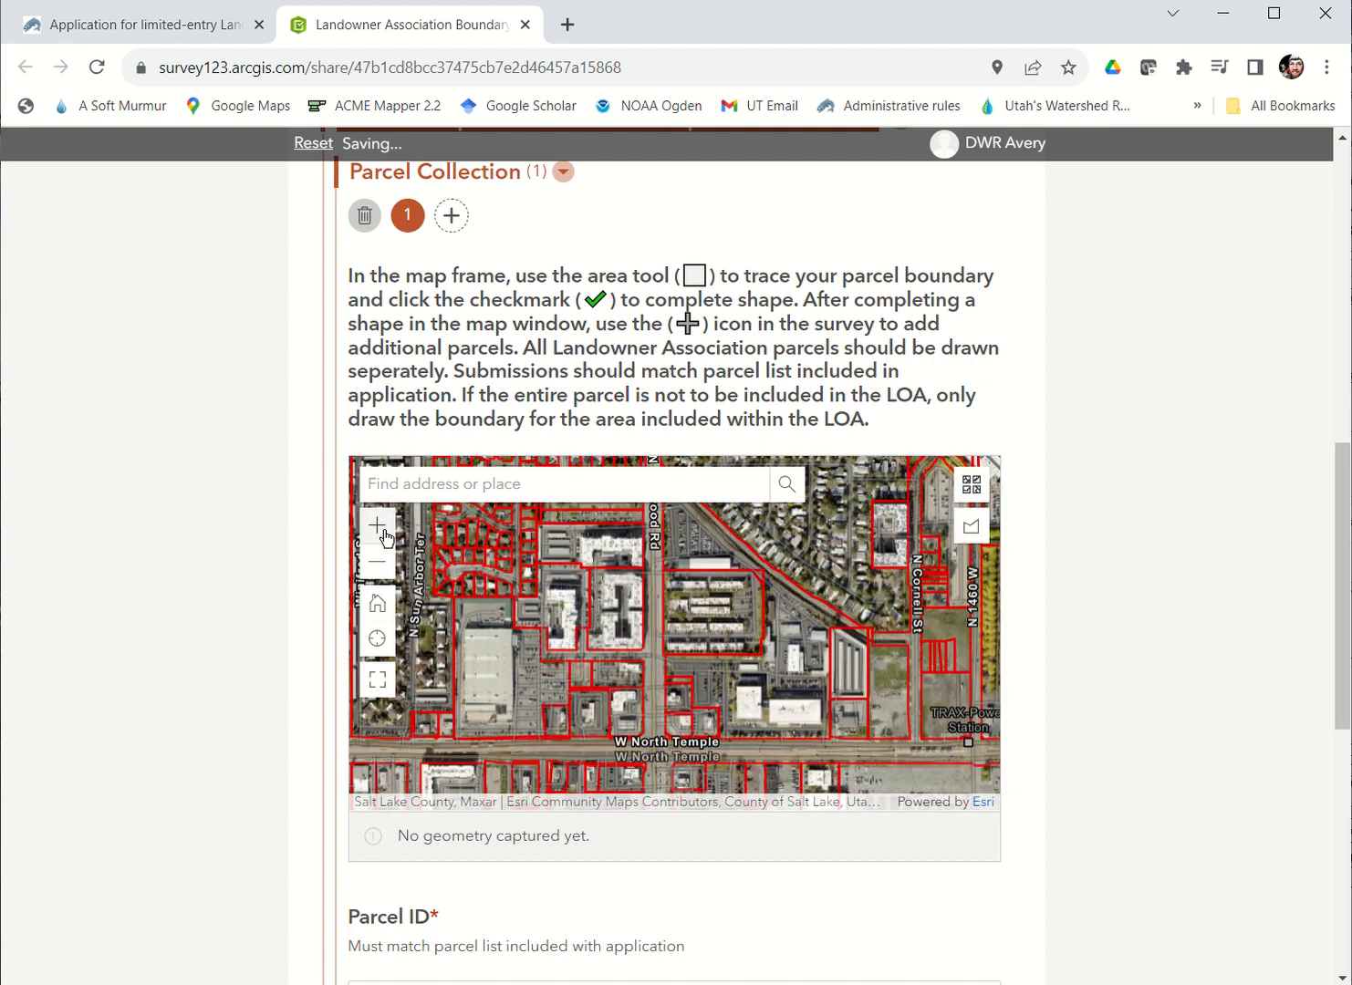
left_click(384, 531)
left_click_drag(786, 675, 589, 584)
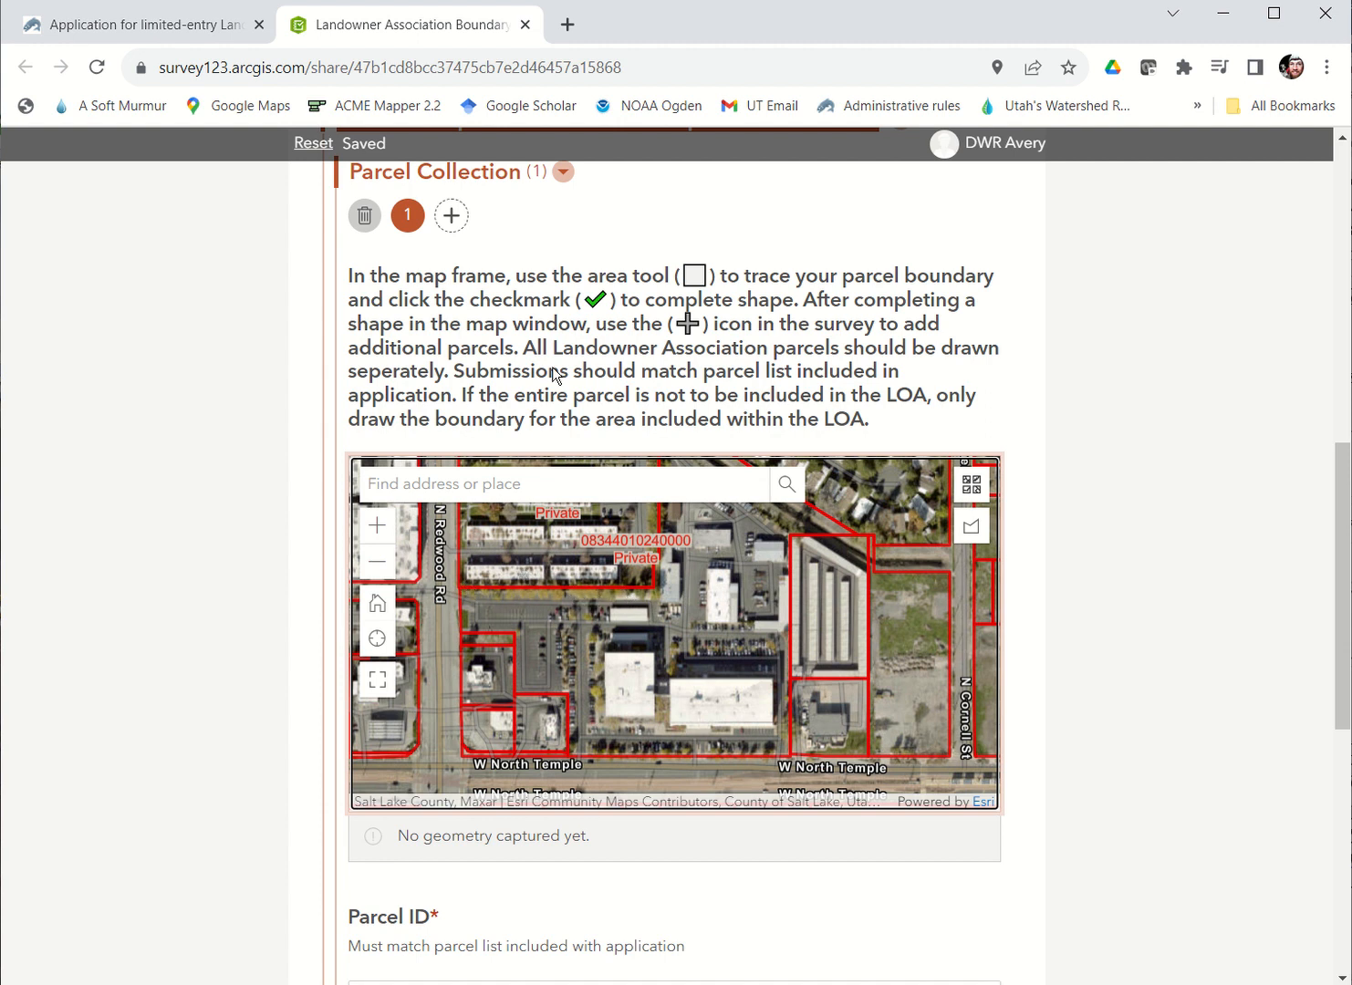
Step: Trace a four-corner area of about 1.8 acres around the long storage-style buildings north of W North Temple, just west of N Cornell St
left_click(972, 533)
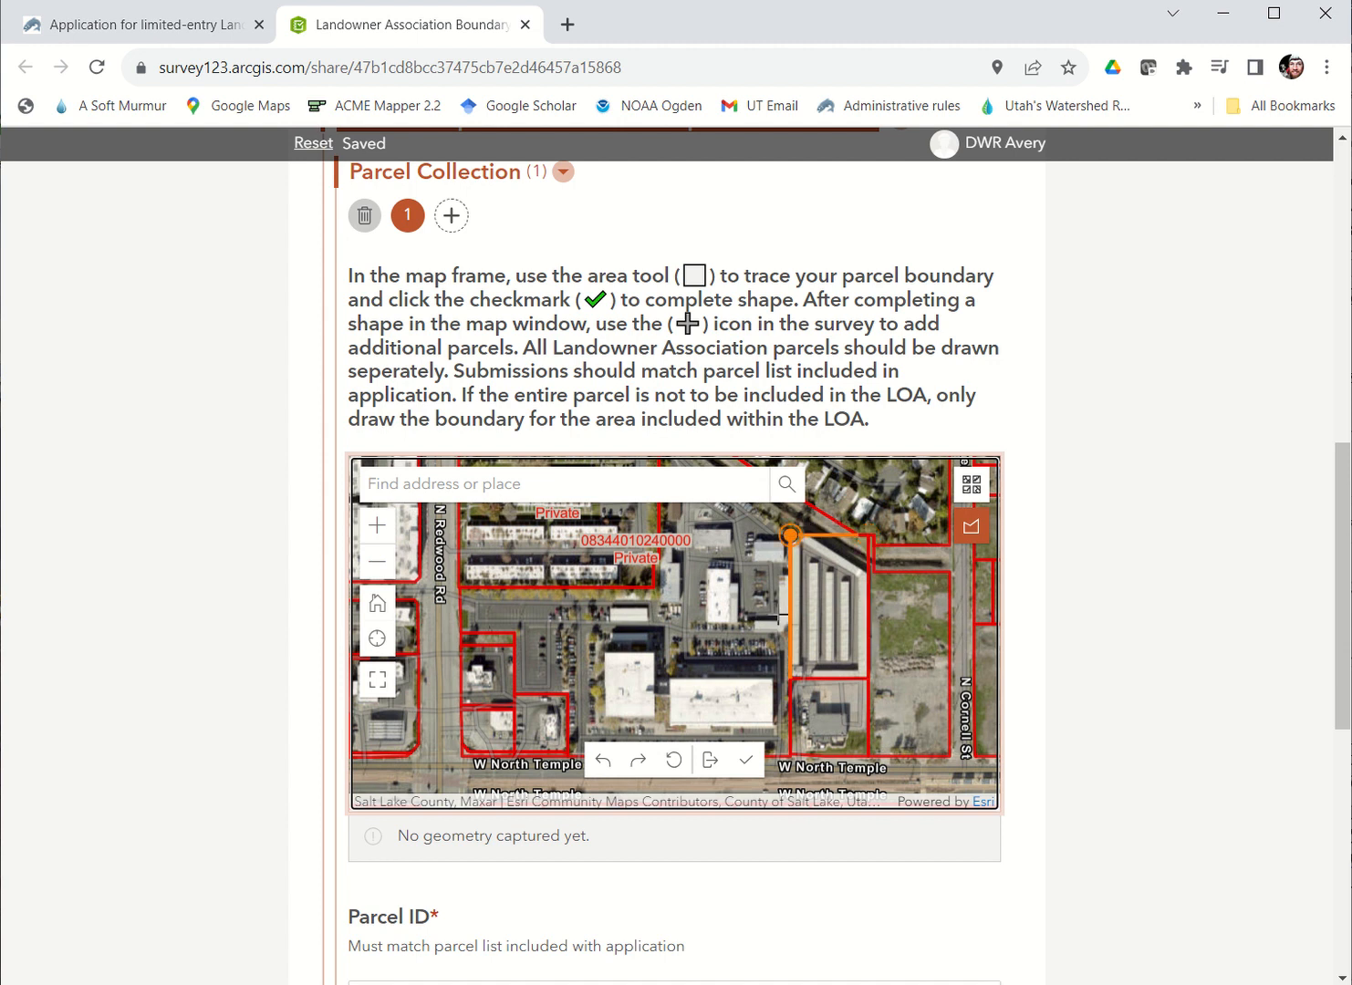
left_click(791, 535)
left_click(791, 677)
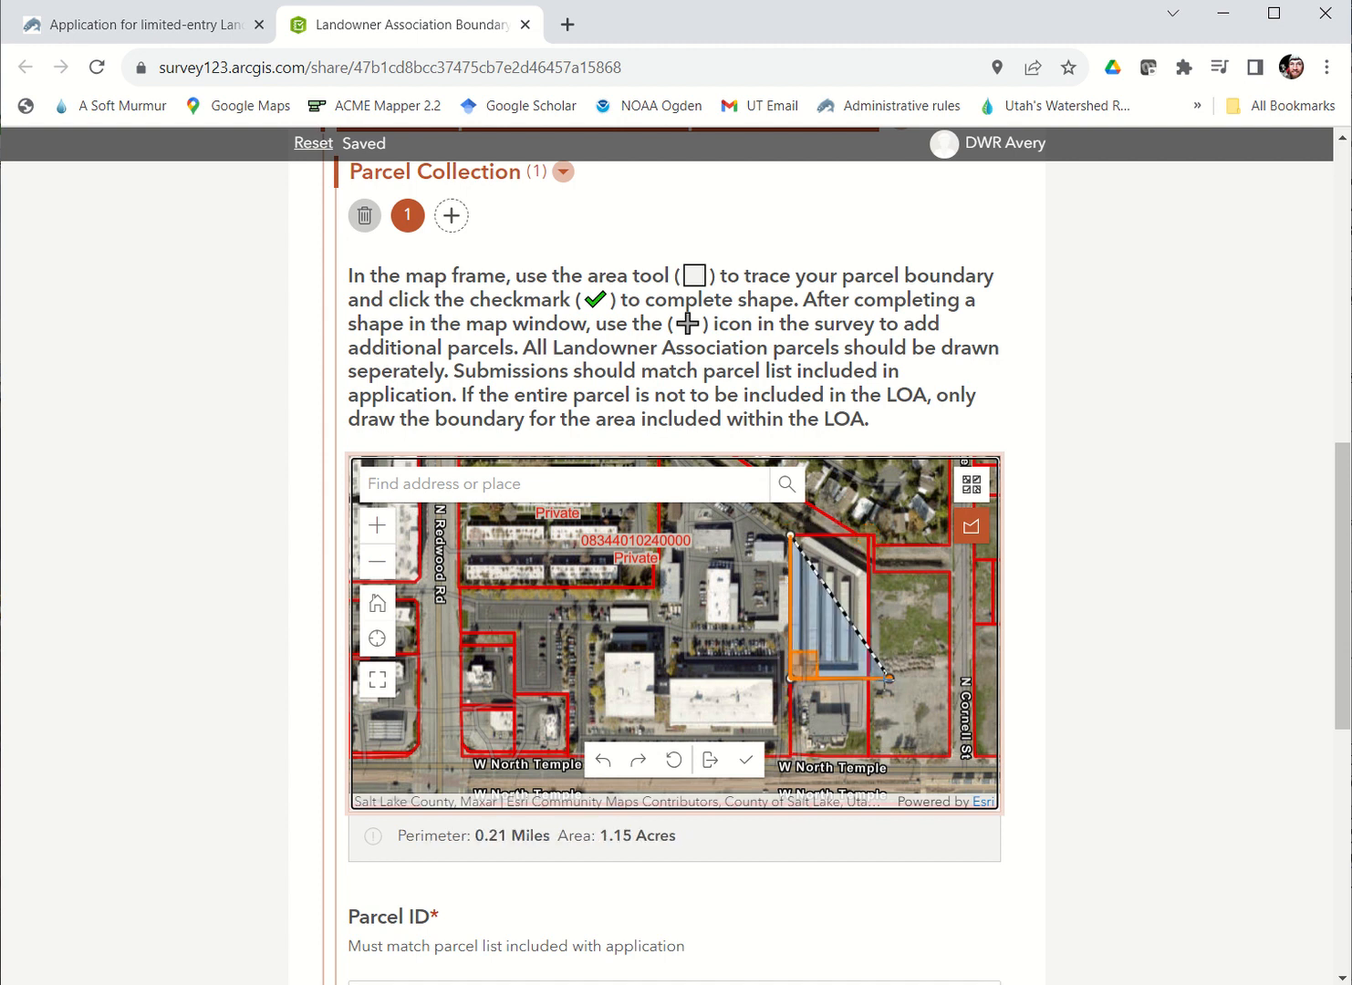
left_click(870, 678)
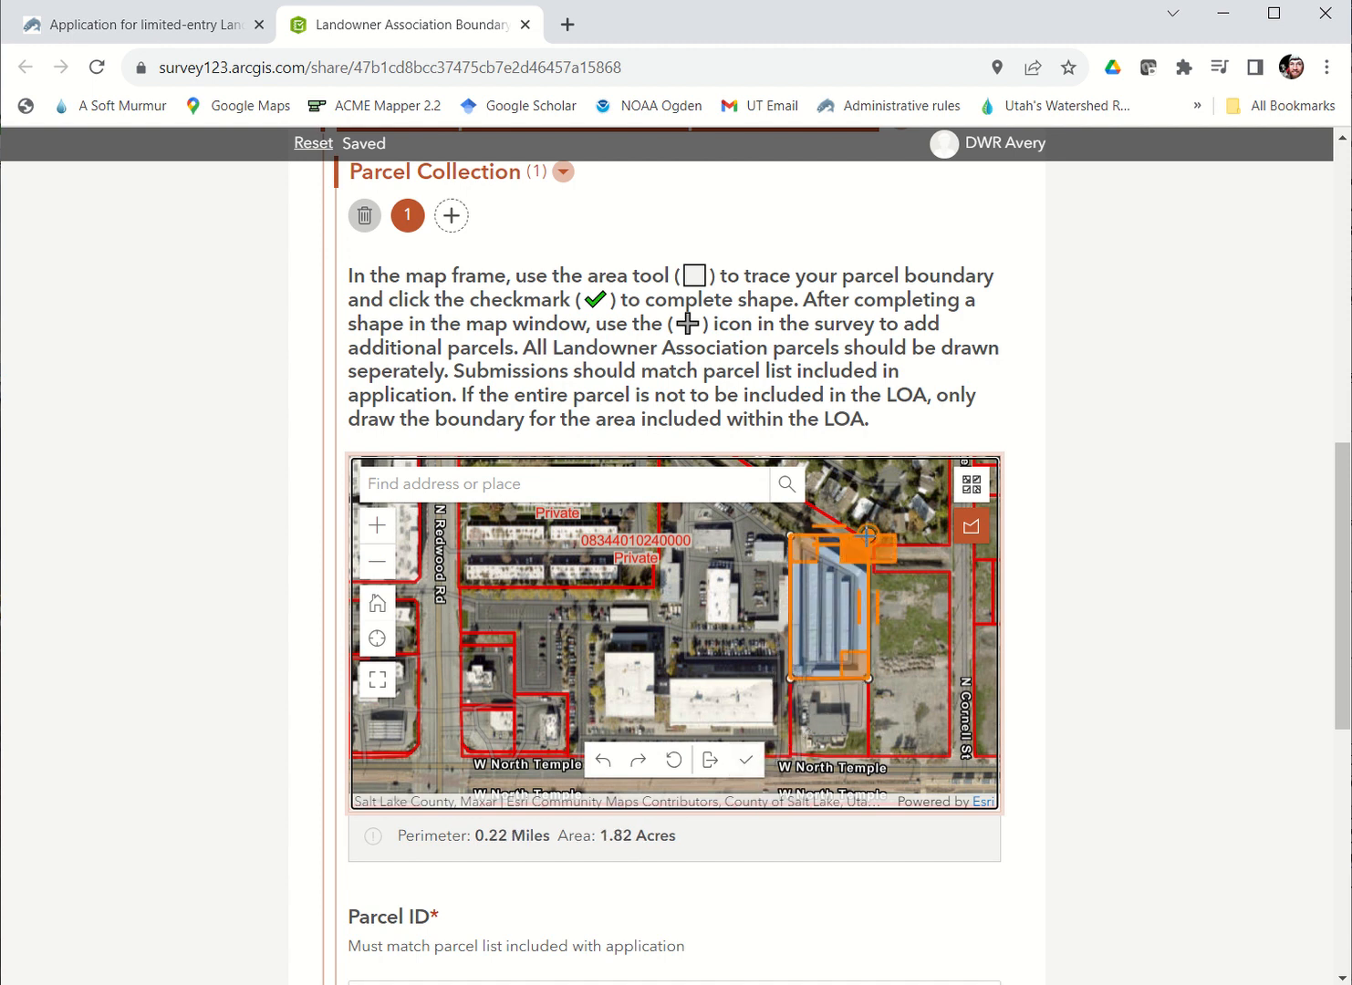
double_click(868, 535)
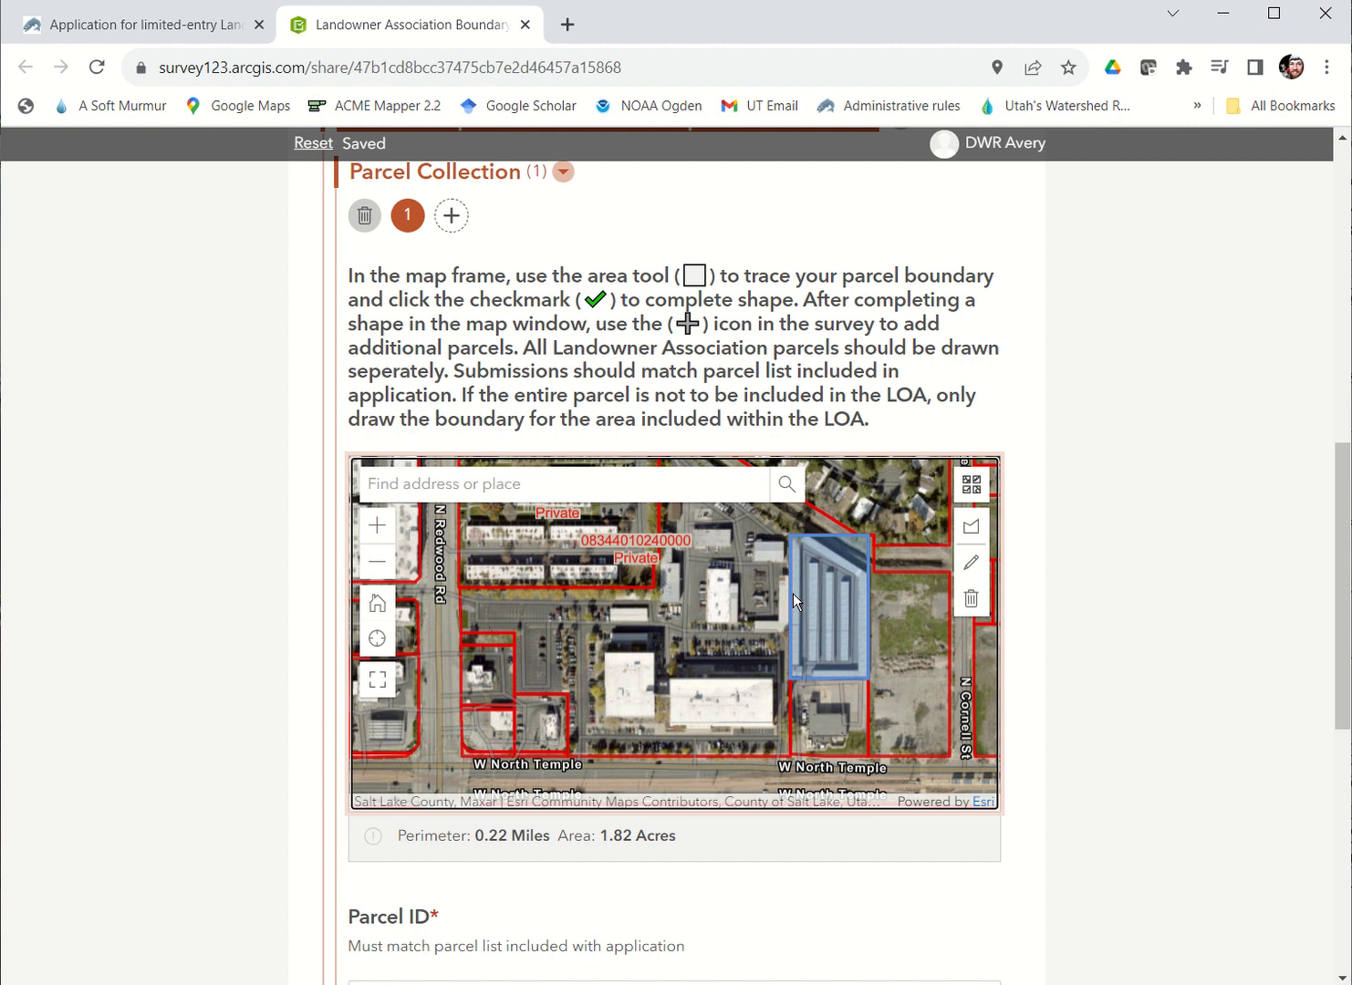
Step: Set the first parcel's ID to "Parcel #1" and enter a test parcel description
scroll(562, 393, "down", 2)
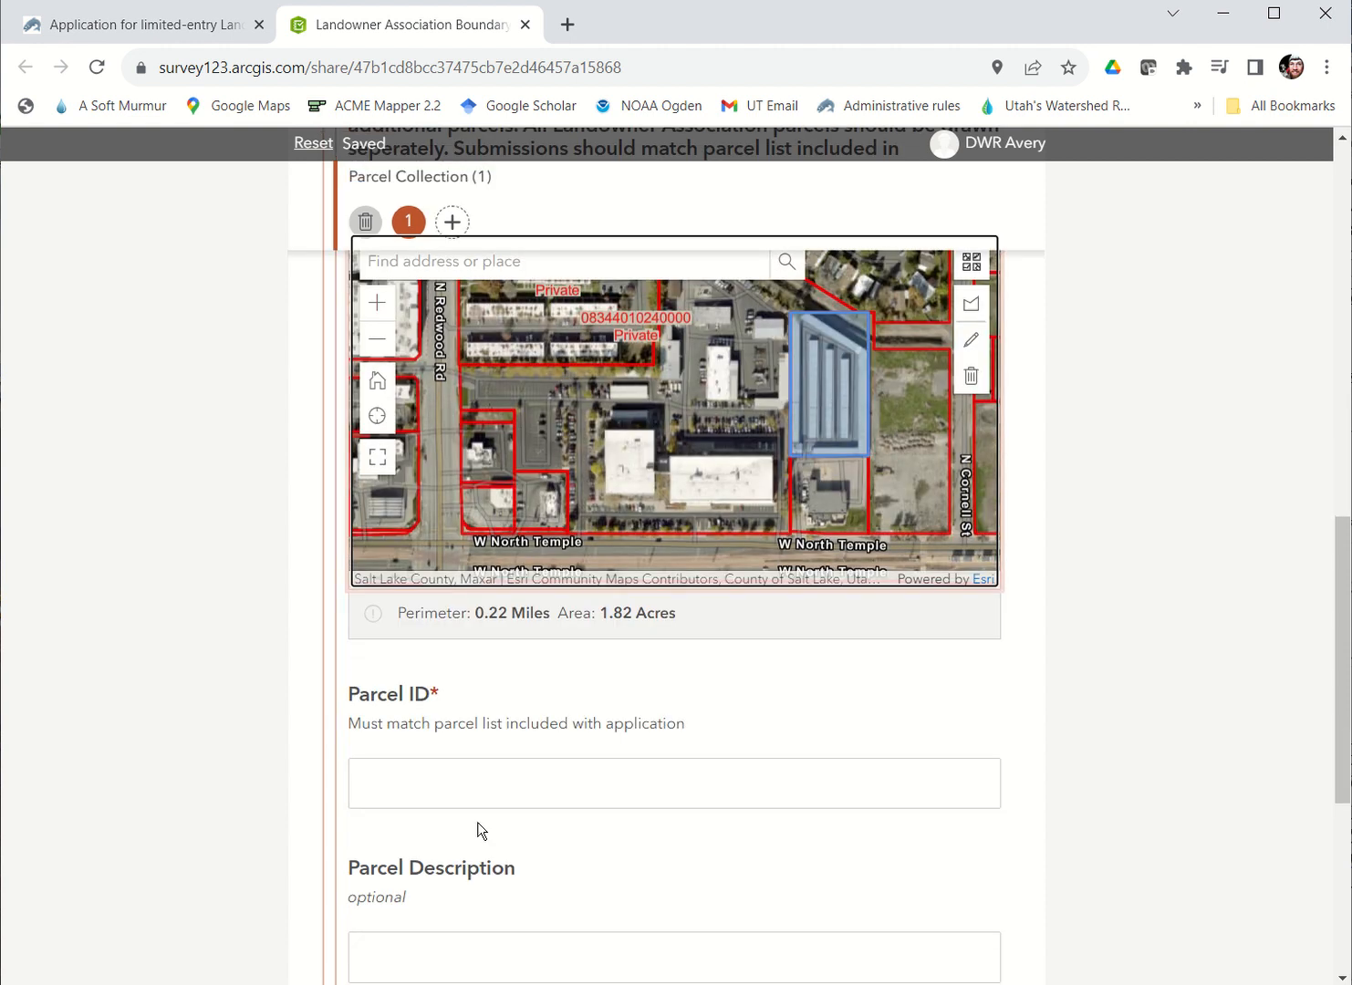
left_click(472, 799)
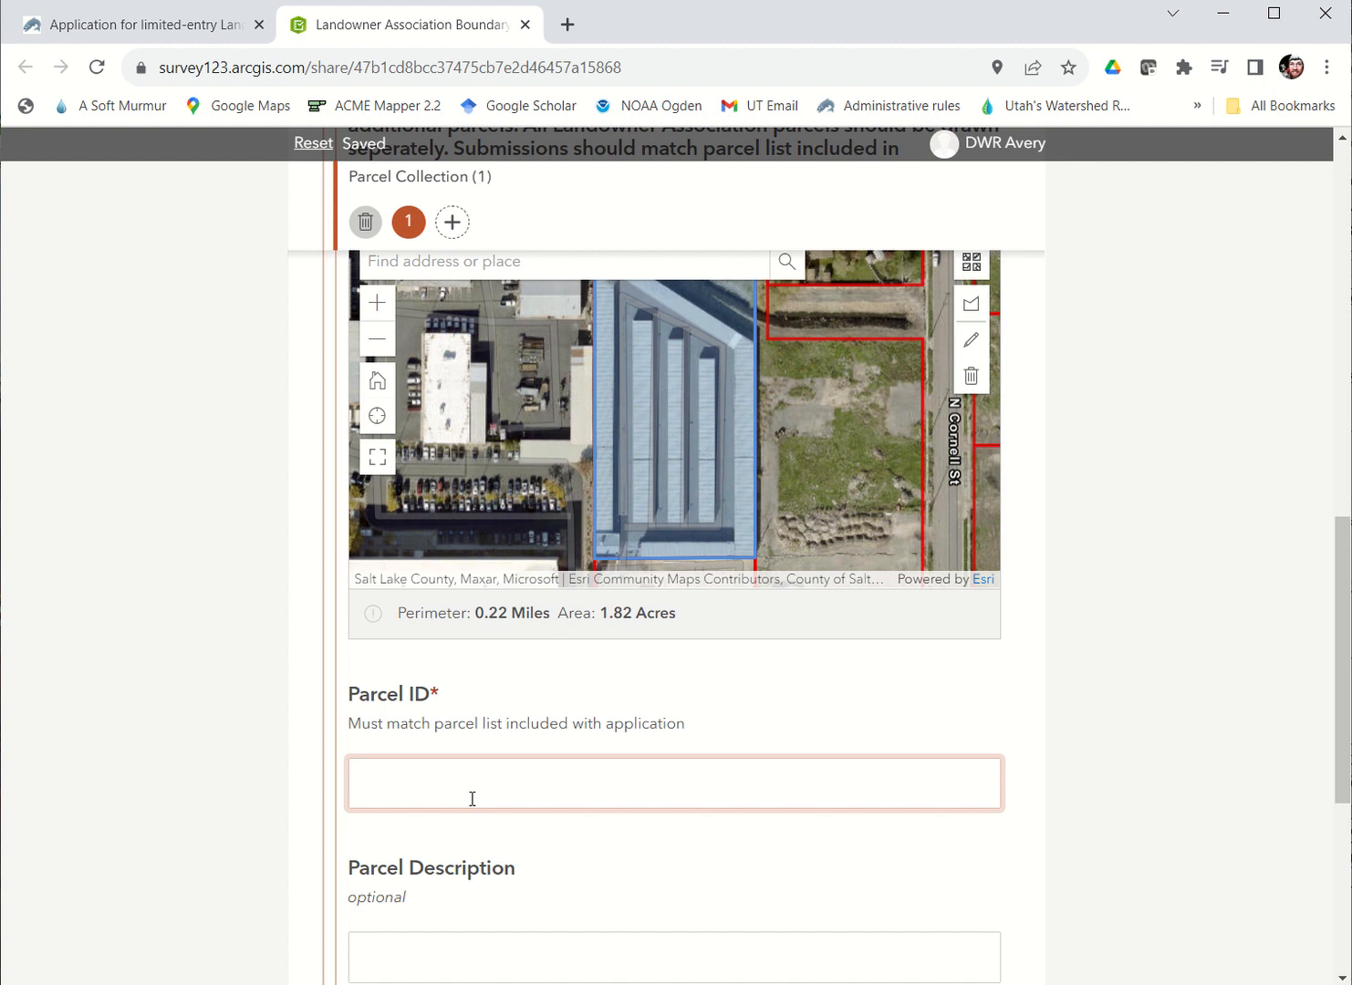
type("Parcel#1")
left_click(439, 949)
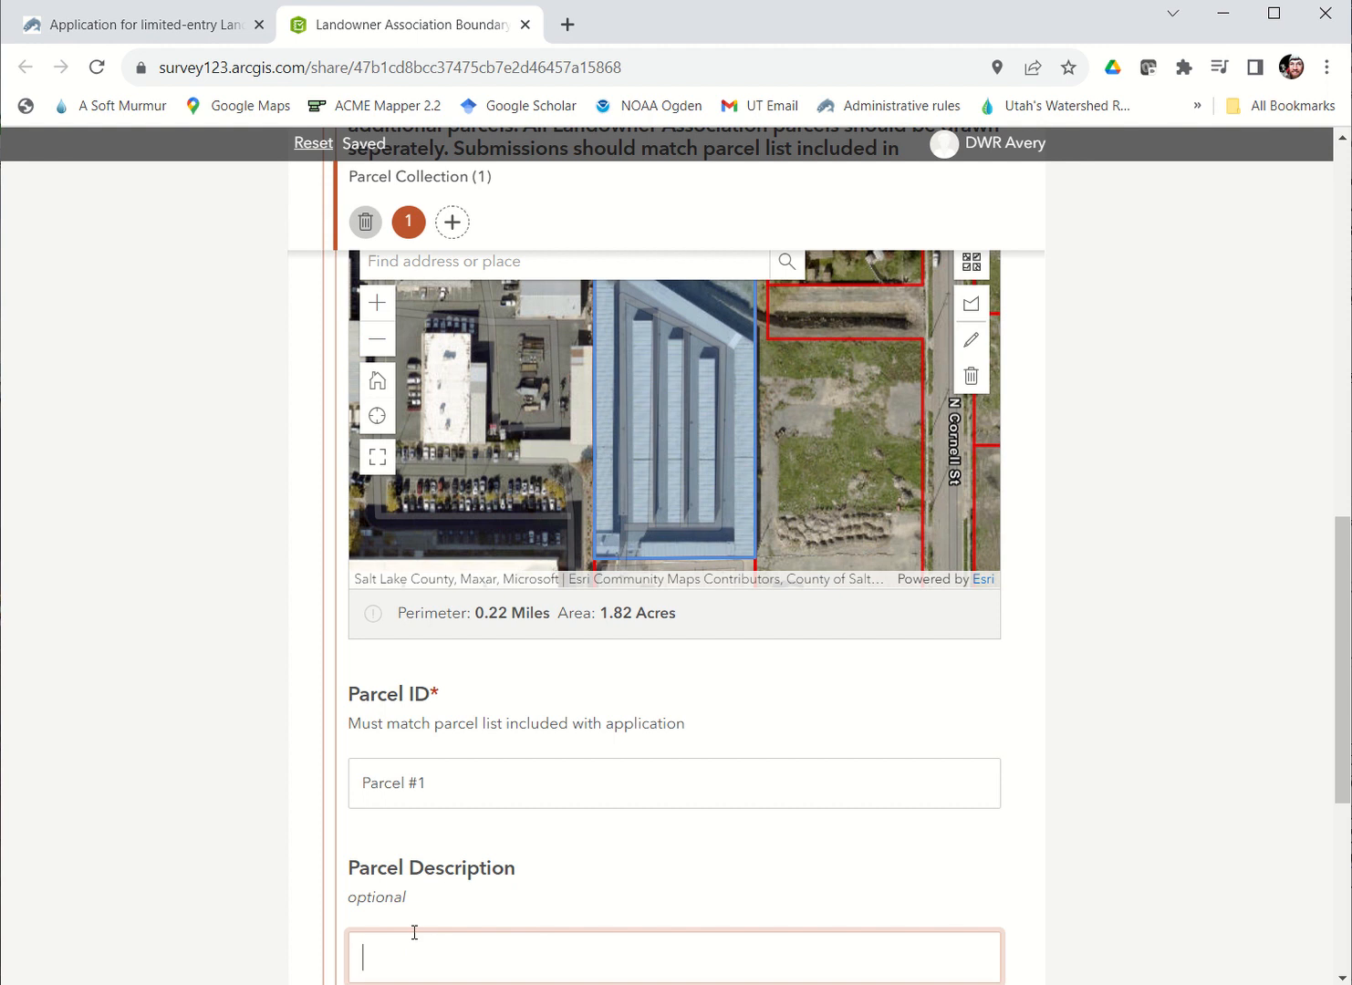
type("est")
Step: Add a second parcel to the Parcel Collection and locate the W North Temple and Redwood Rd area of Salt Lake City on its map
scroll(877, 633, "up", 2)
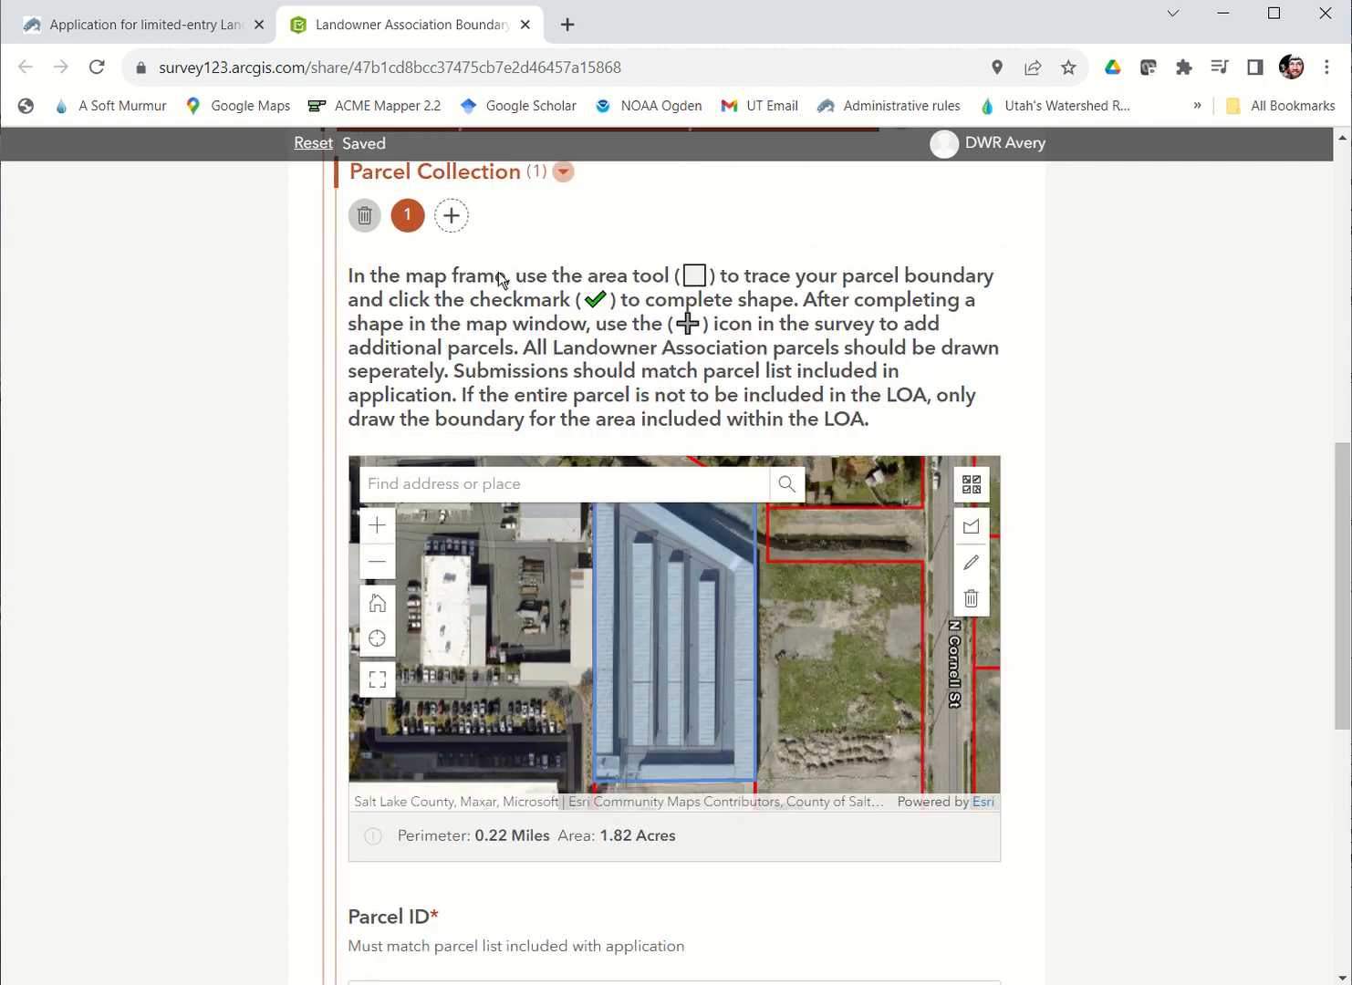
left_click(451, 219)
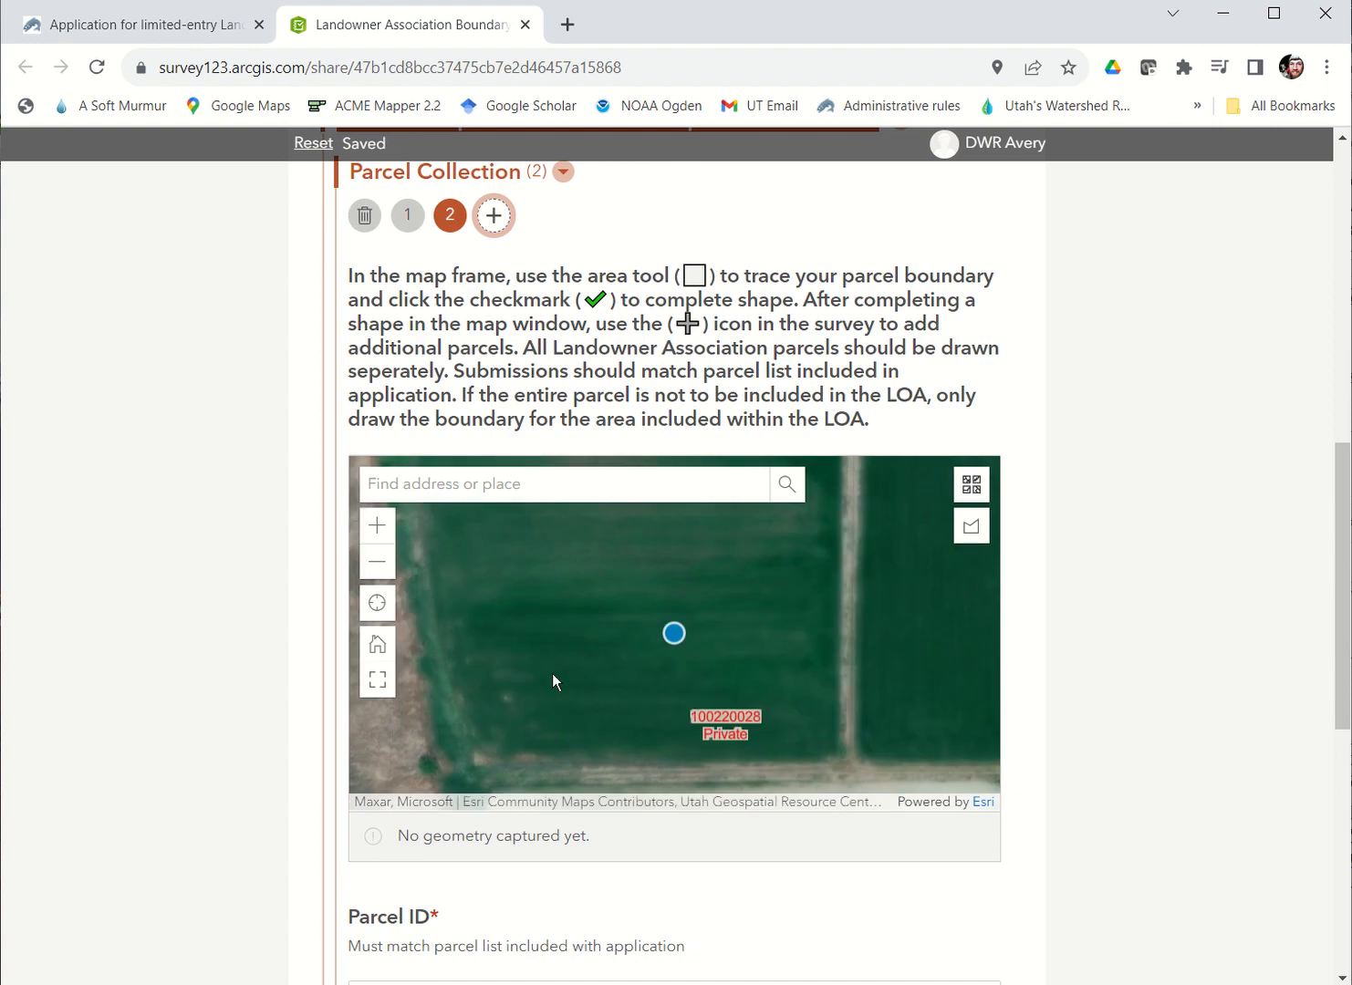
left_click(370, 558)
left_click(370, 559)
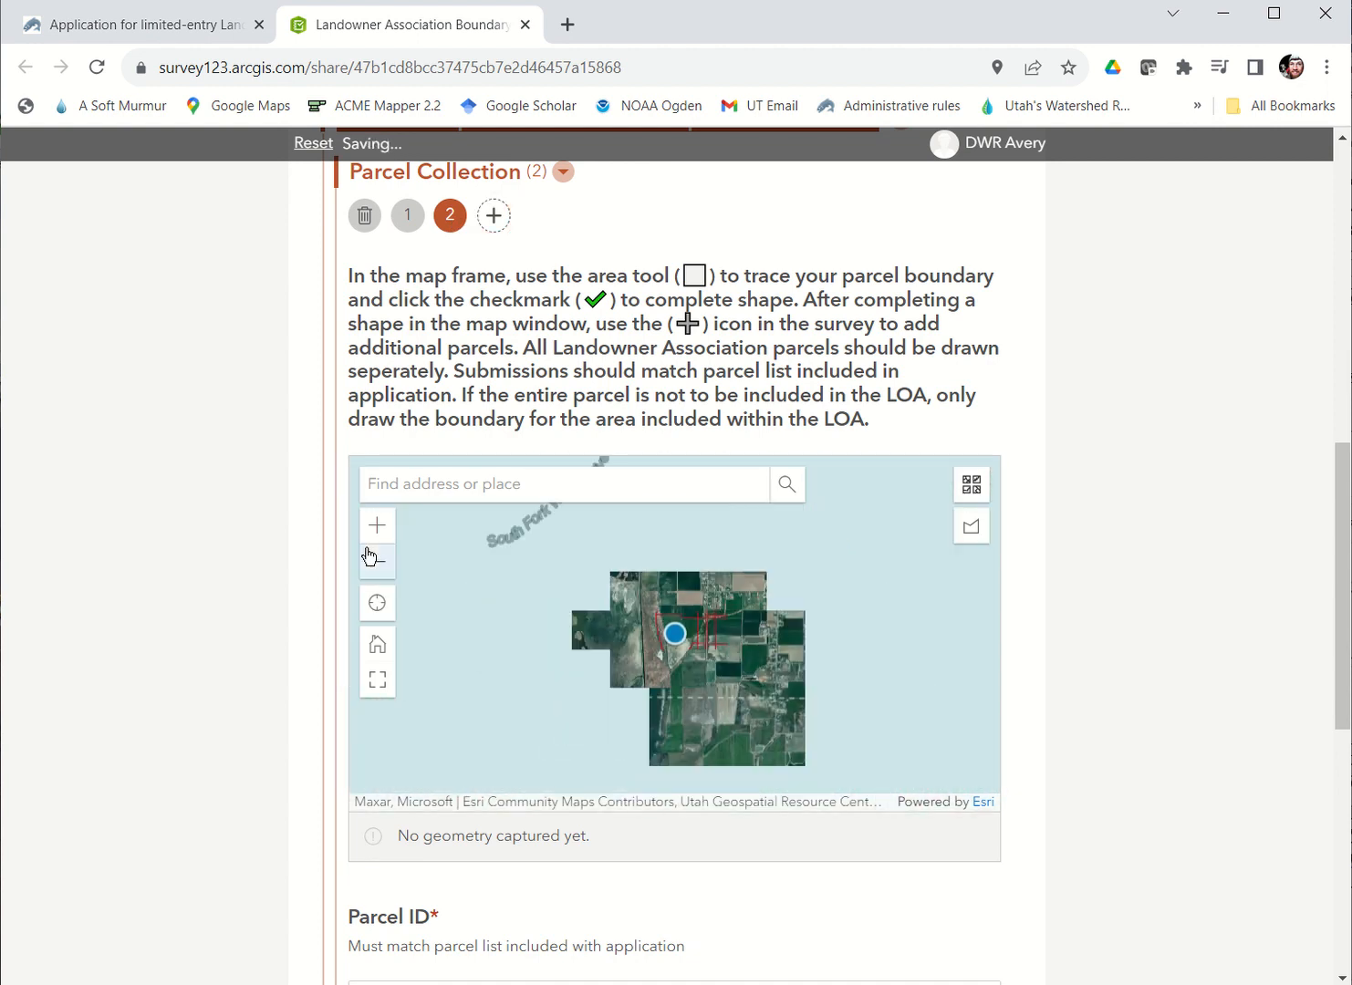
left_click(369, 558)
left_click_drag(700, 707, 371, 439)
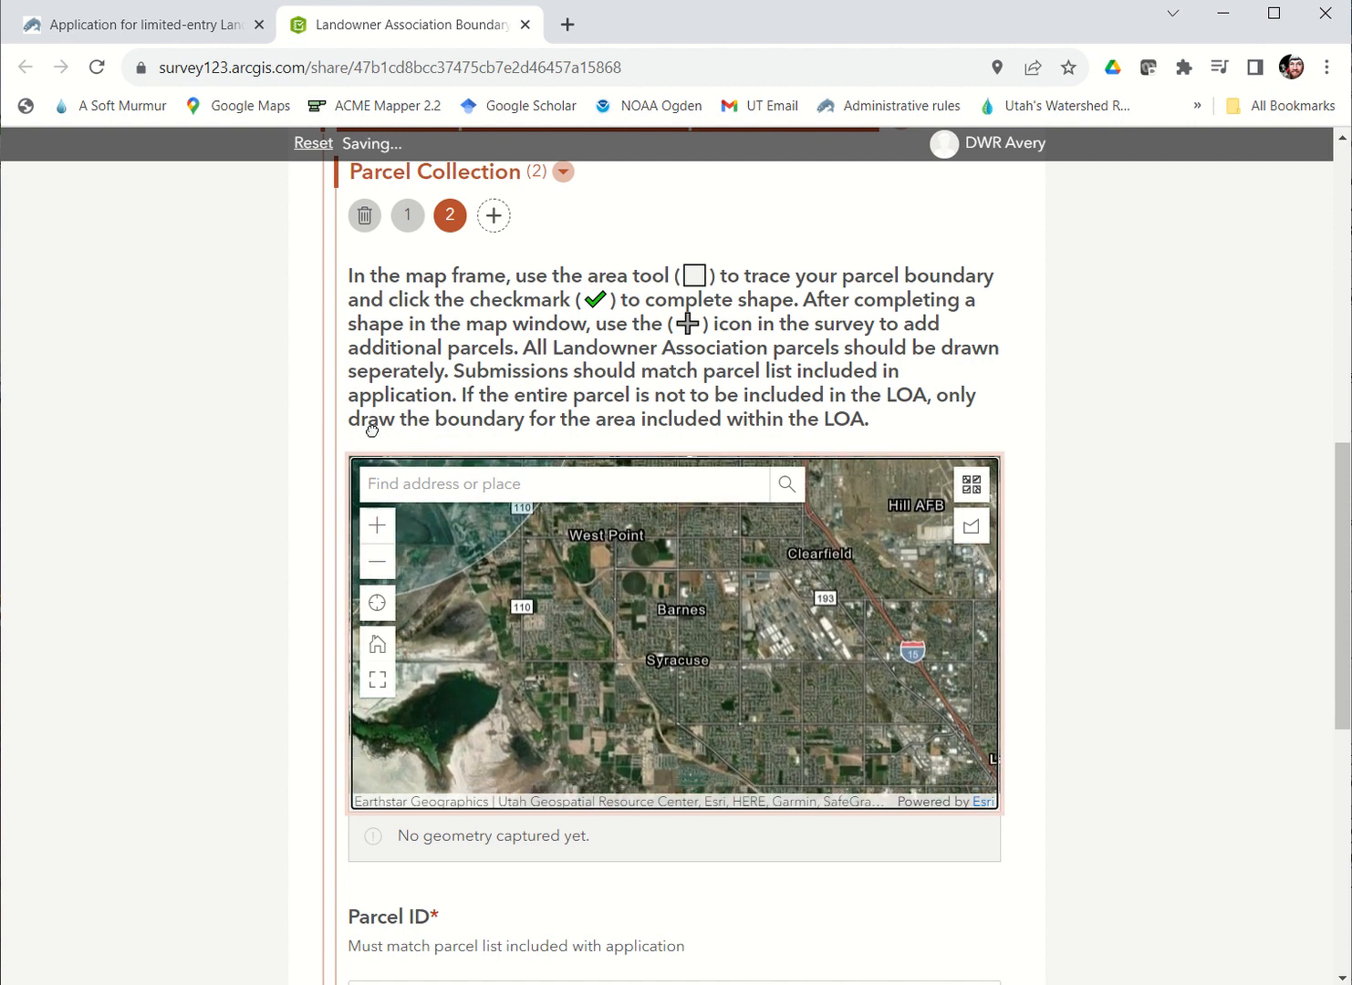
left_click_drag(609, 669, 282, 324)
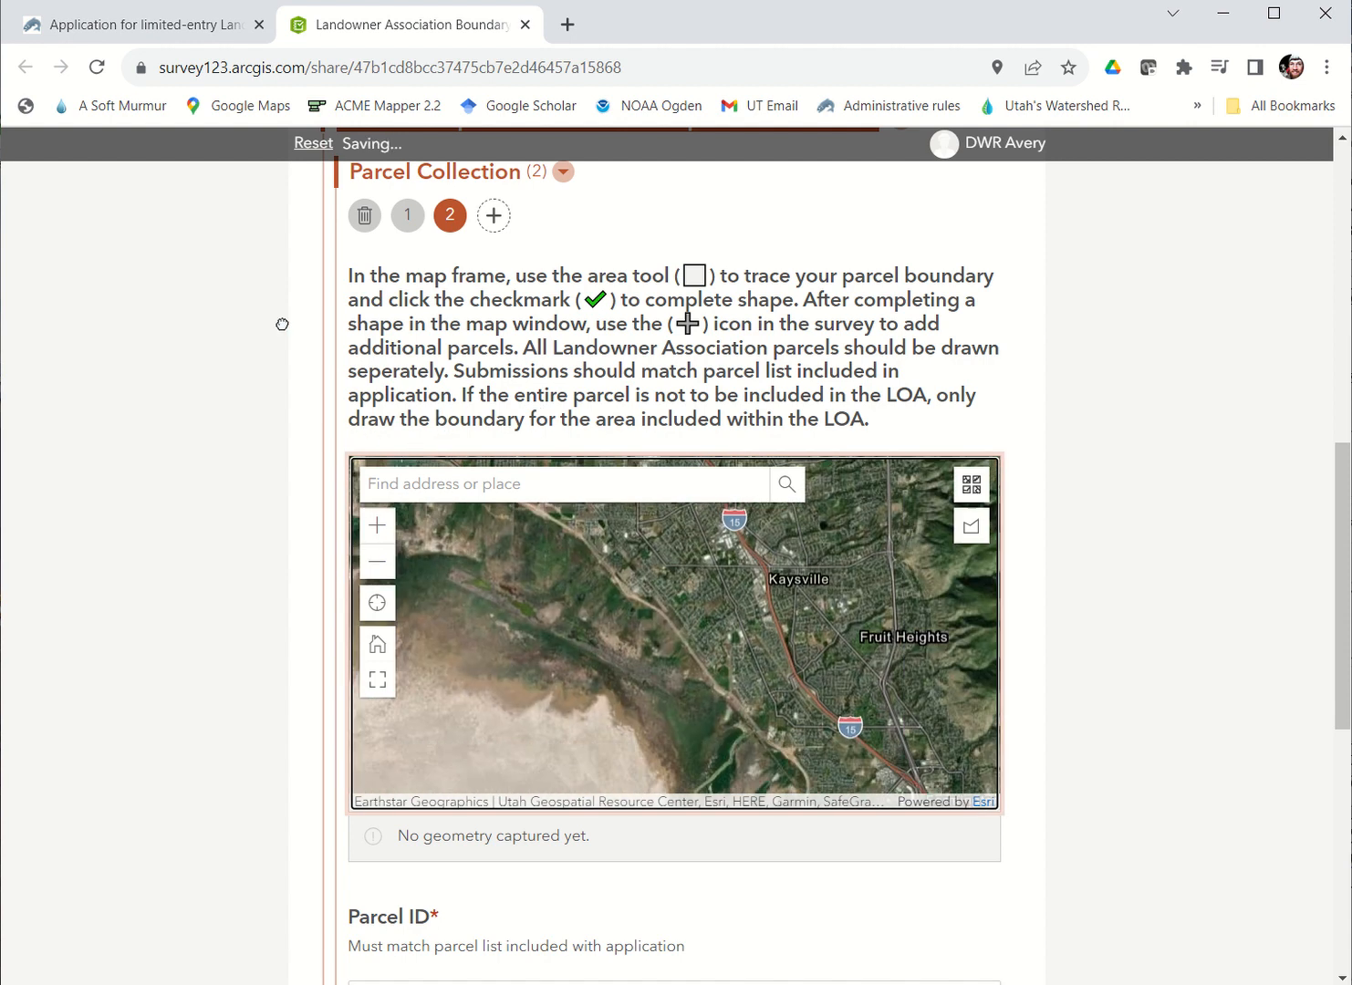
left_click_drag(858, 737, 605, 419)
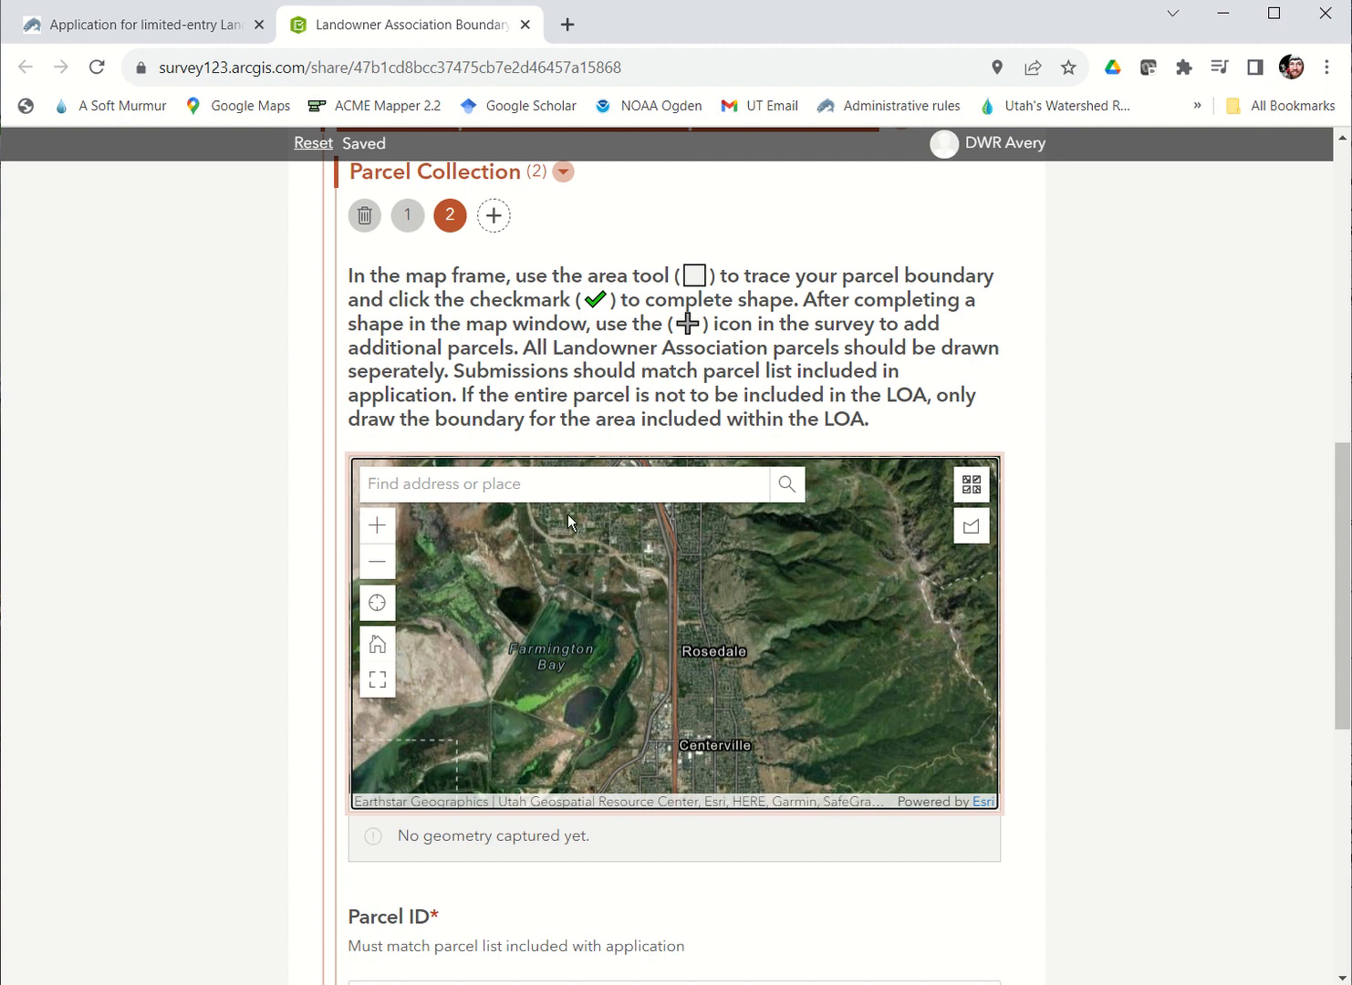
left_click(378, 561)
left_click(378, 562)
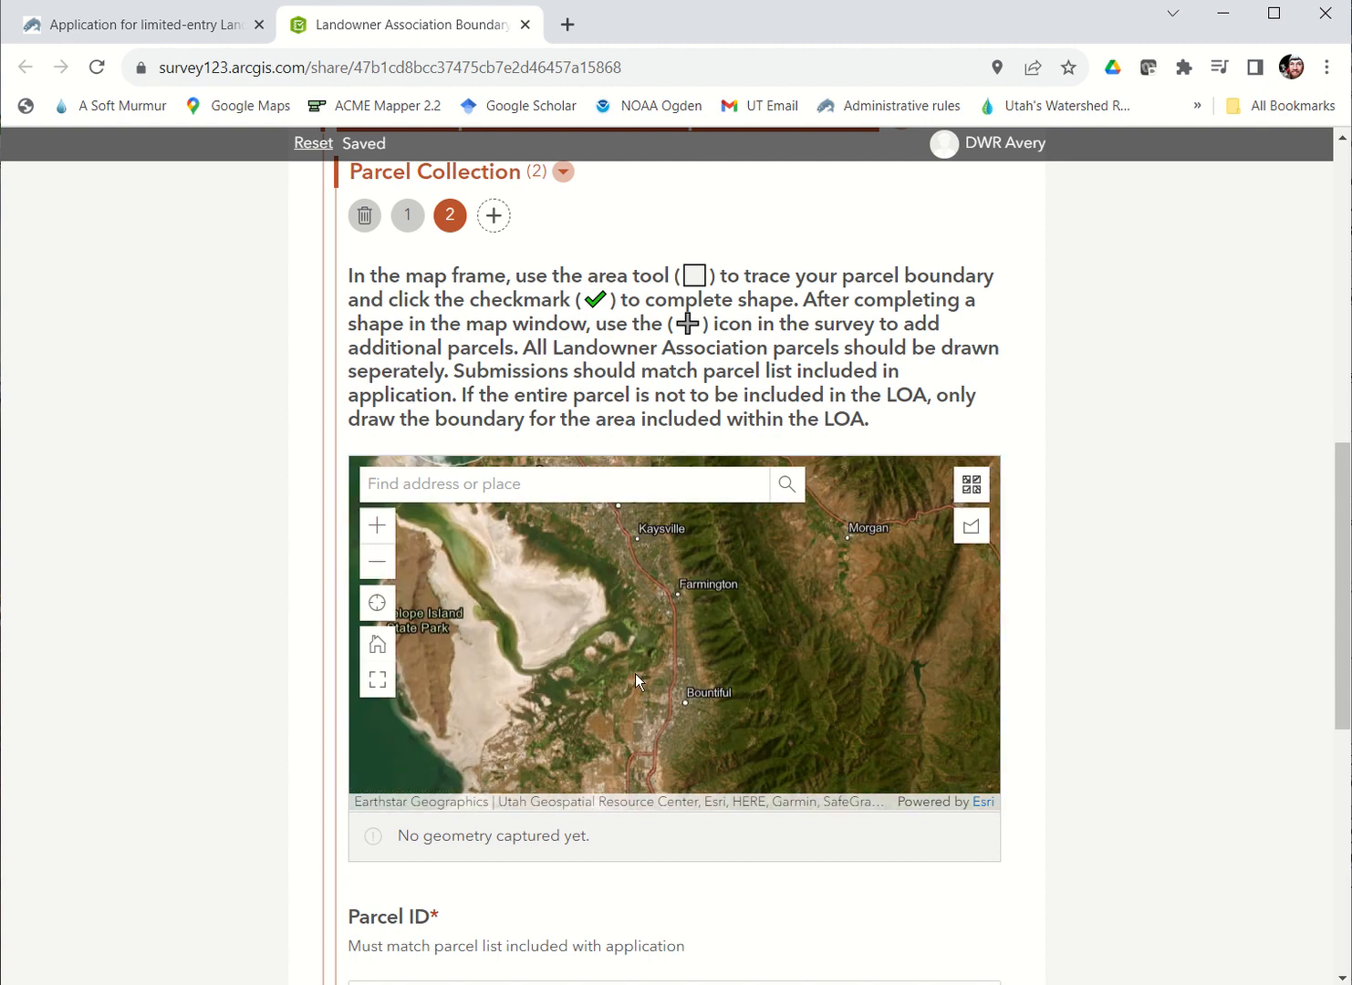
left_click_drag(636, 675, 632, 464)
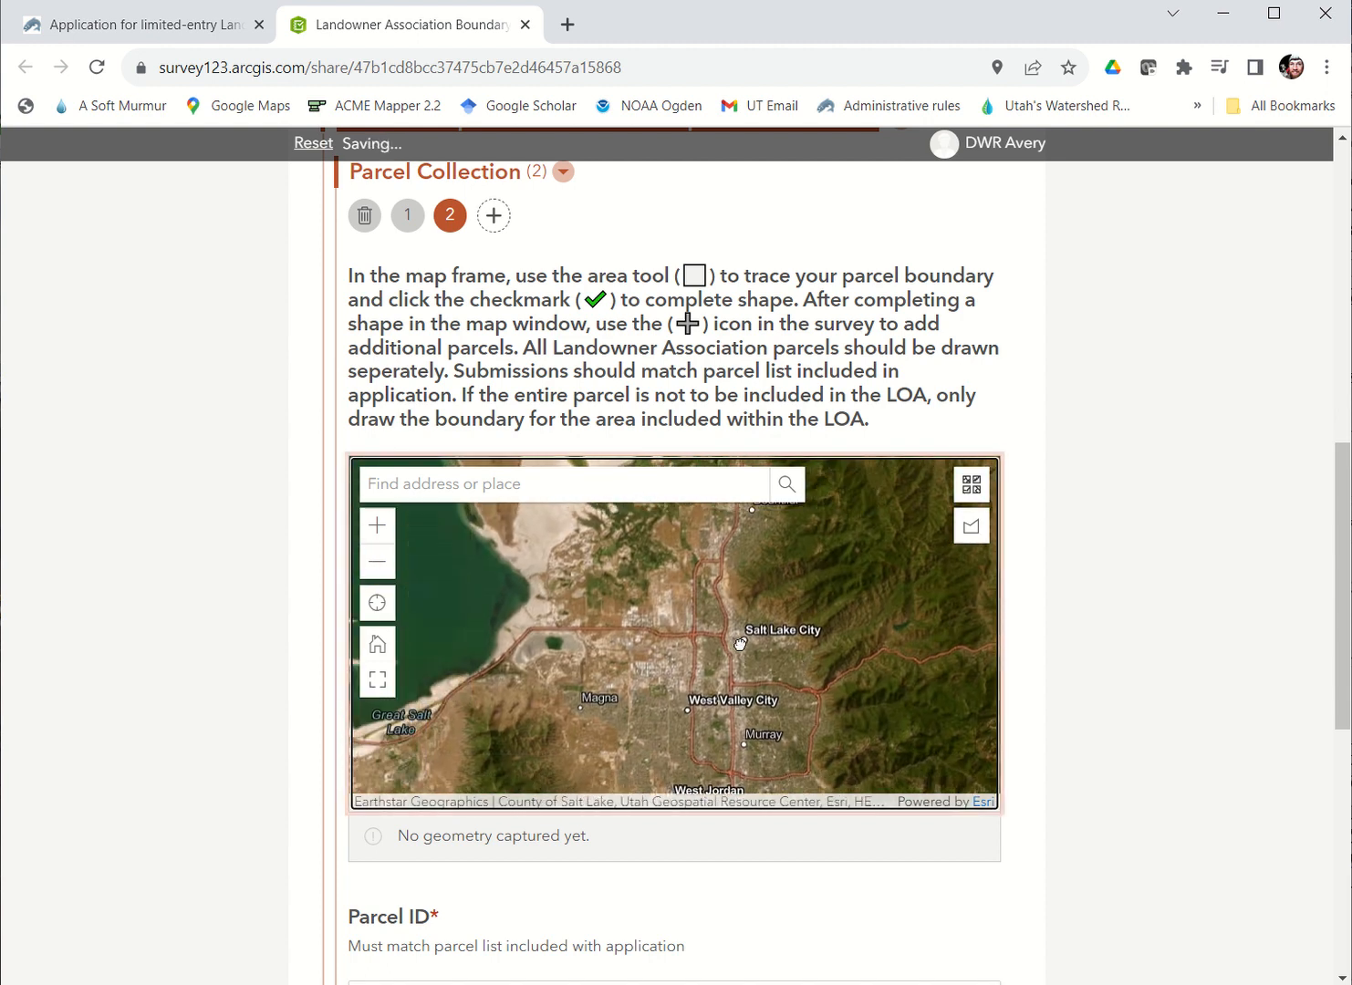
left_click(371, 529)
left_click(371, 529)
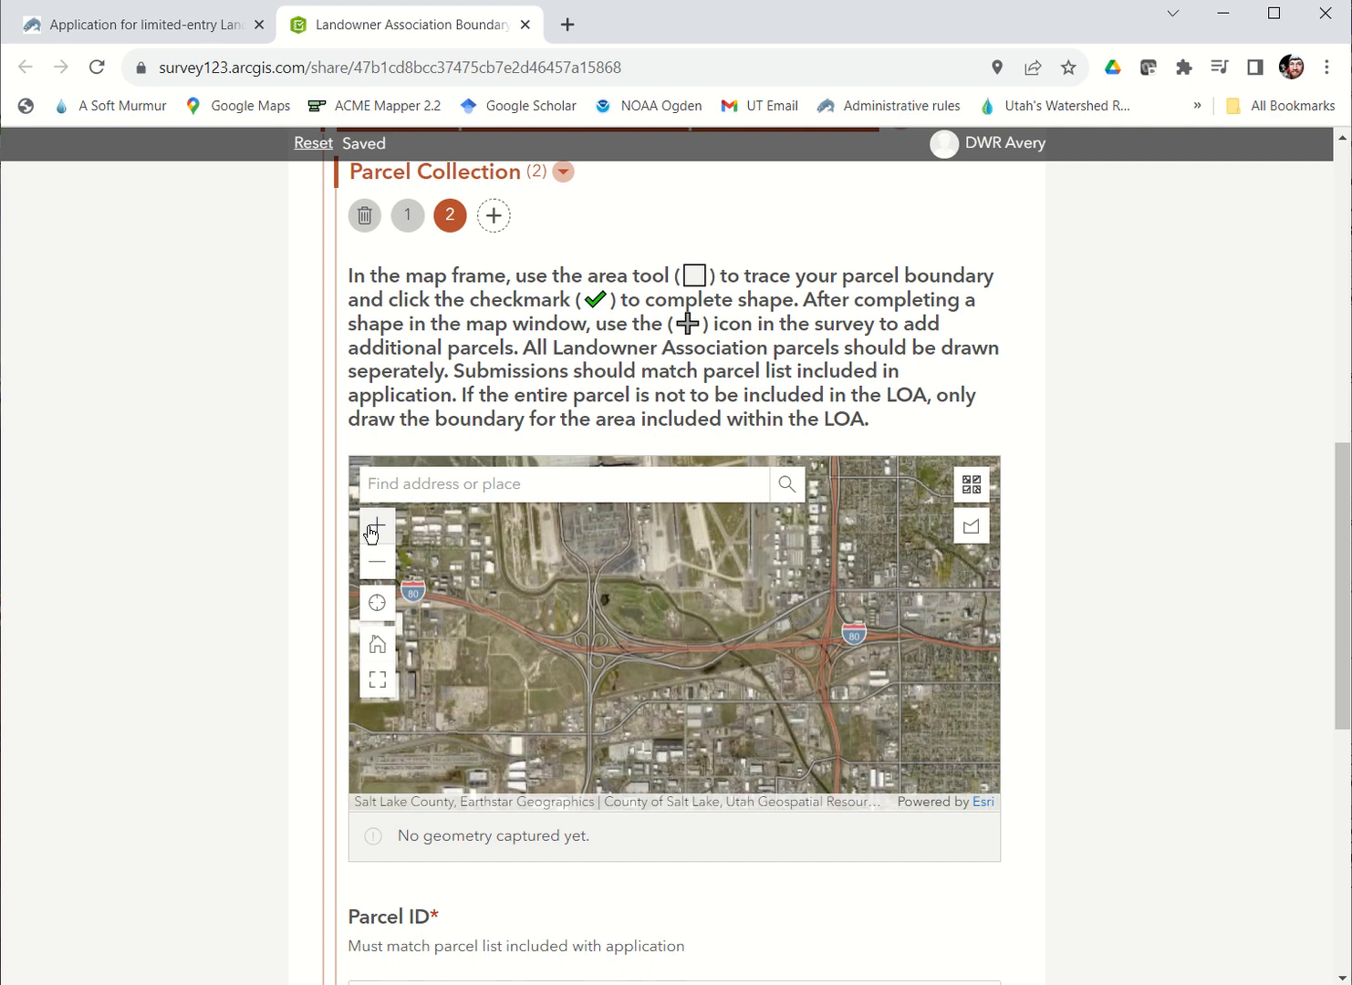
left_click(371, 529)
left_click(372, 530)
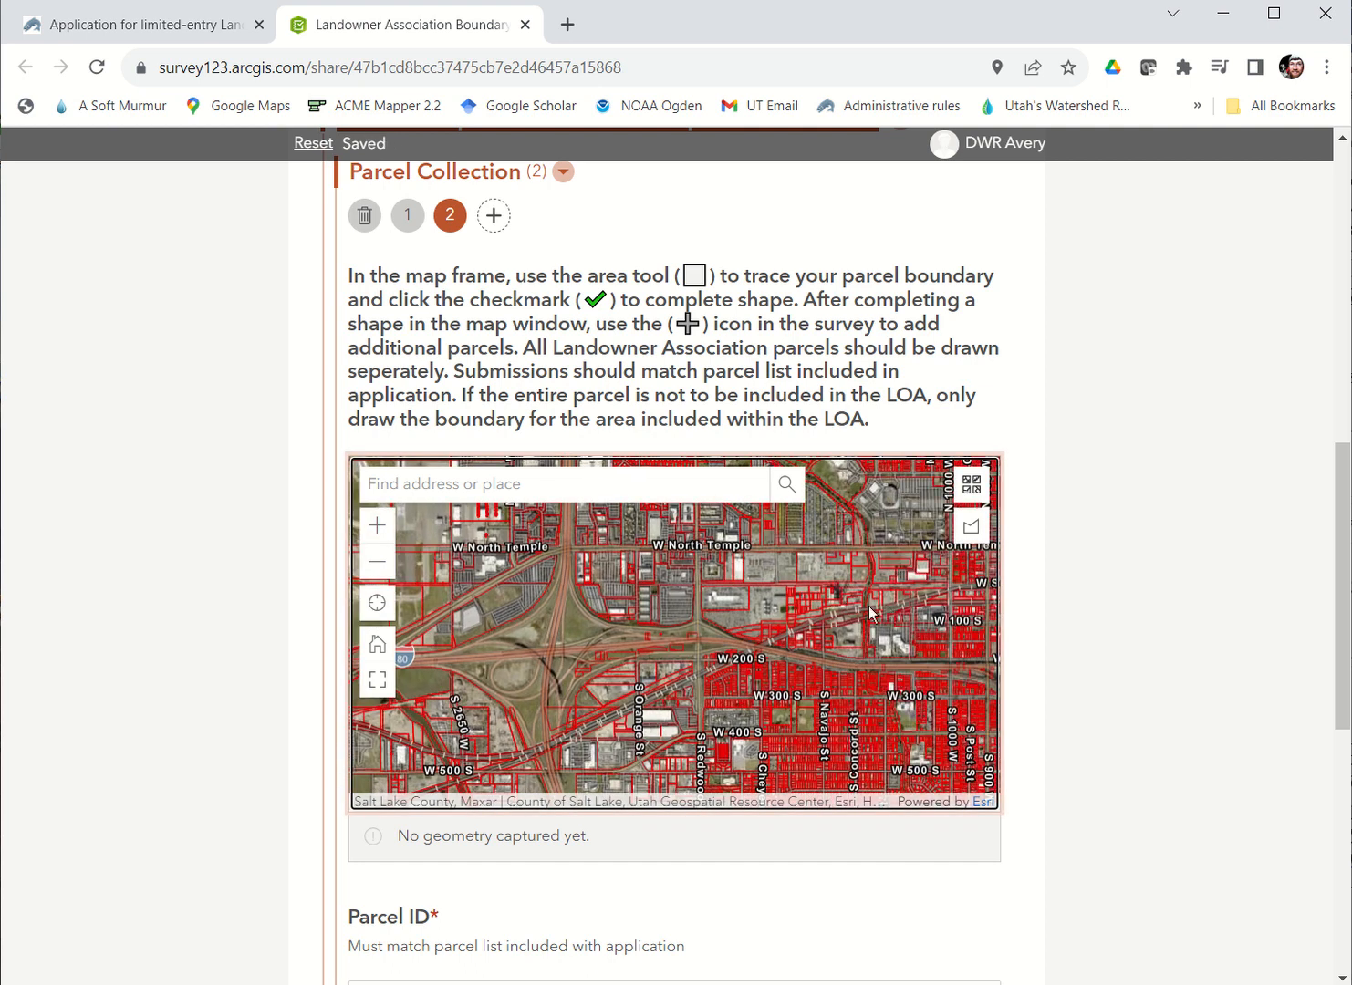
left_click_drag(806, 626, 802, 700)
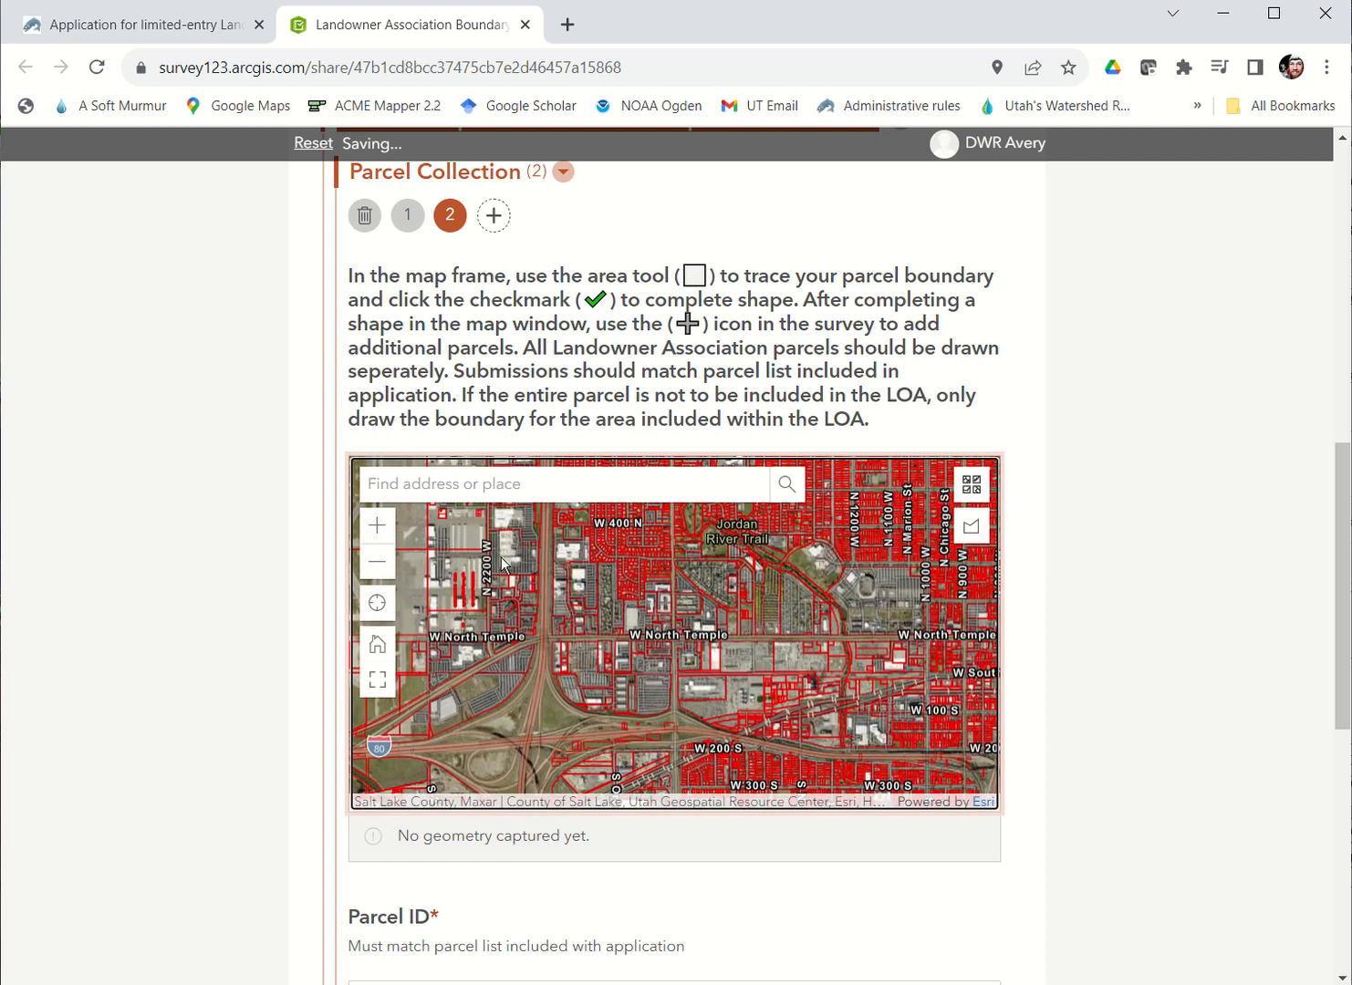
left_click(376, 528)
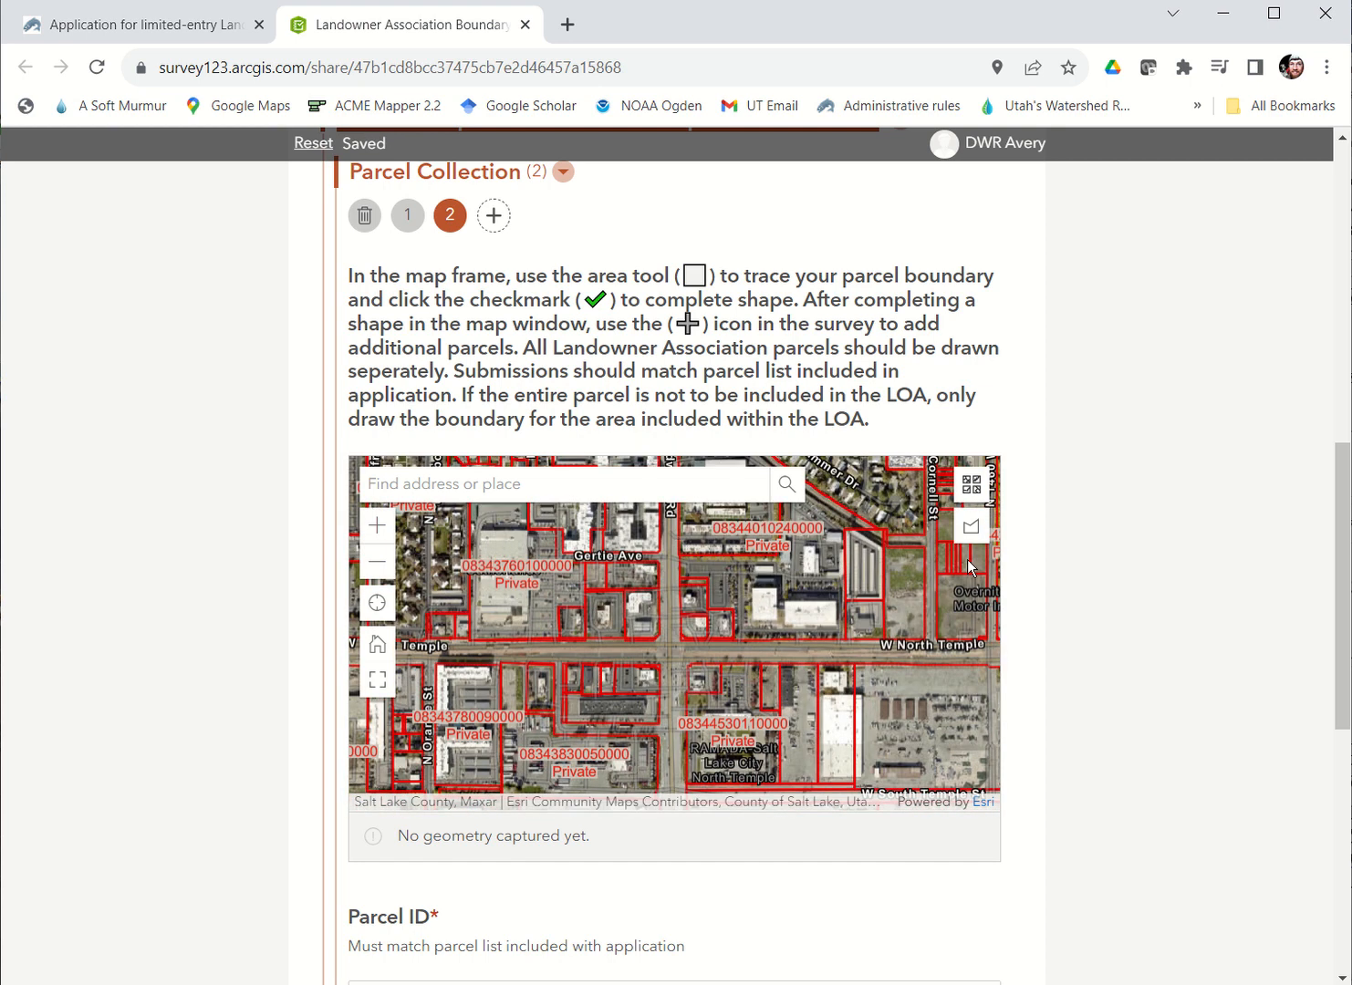
Step: Trace the second parcel as an irregular area of about 10.2 acres north of W North Temple, between Redwood Rd and the long storage-style buildings
left_click_drag(689, 548, 598, 618)
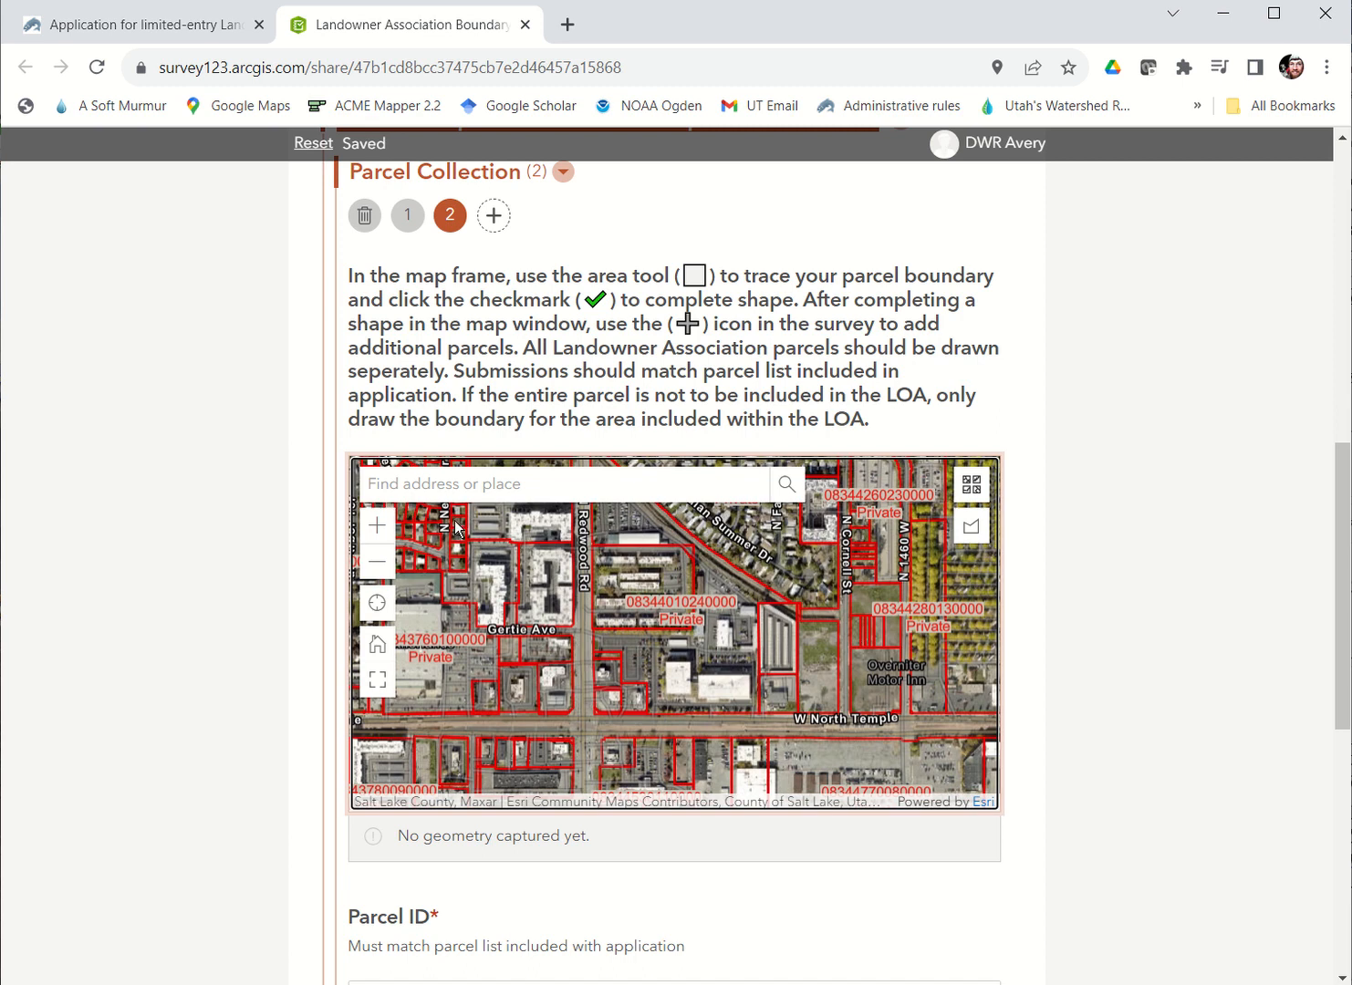
left_click(971, 529)
left_click(759, 710)
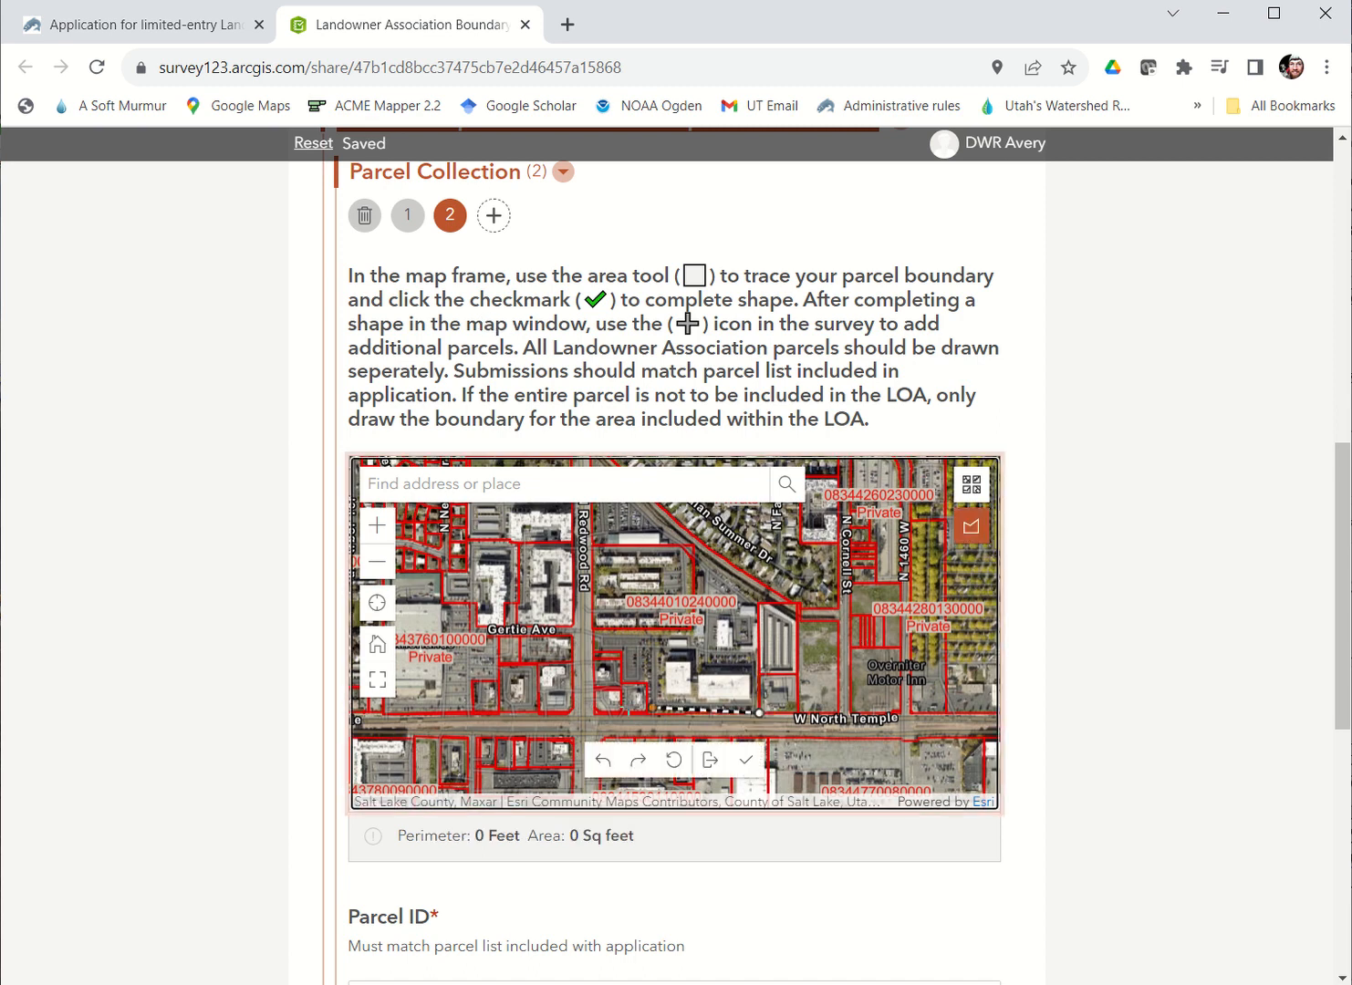
left_click(646, 712)
left_click(646, 675)
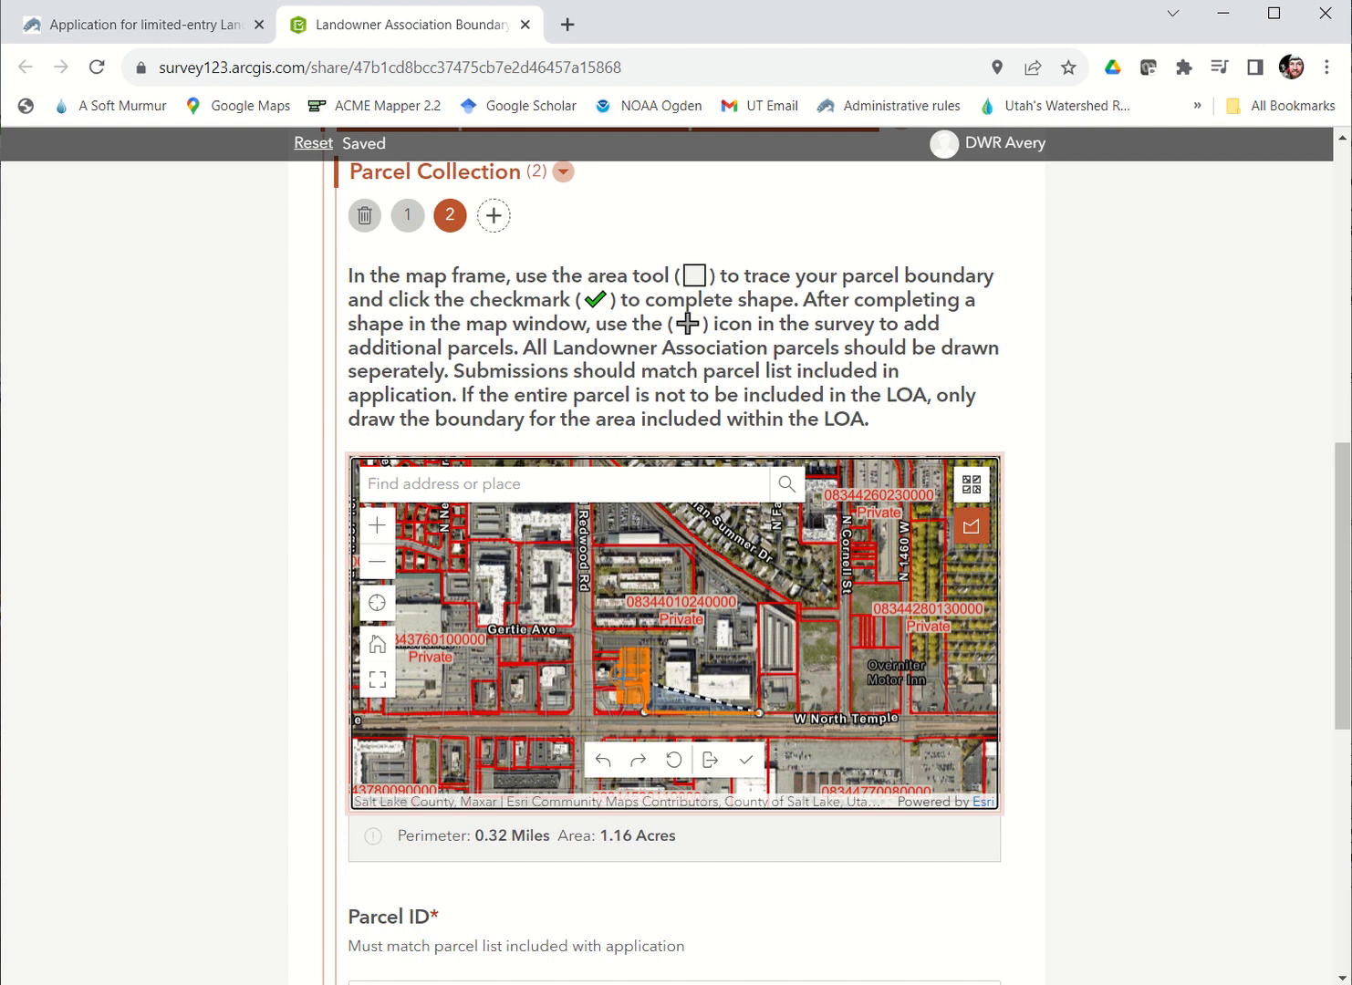
left_click(594, 648)
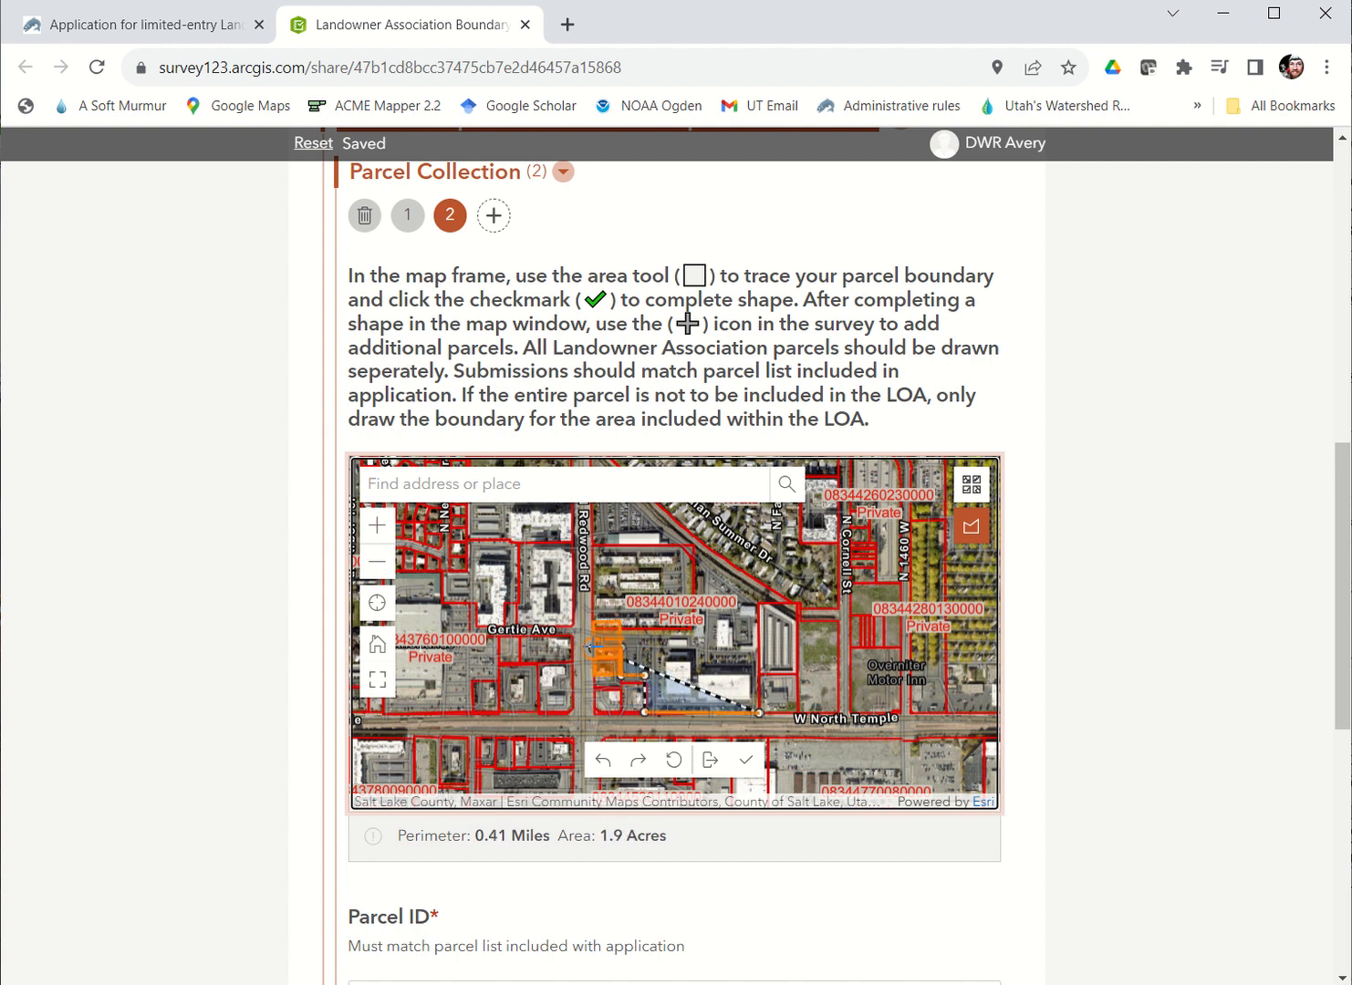
left_click(598, 629)
left_click(698, 630)
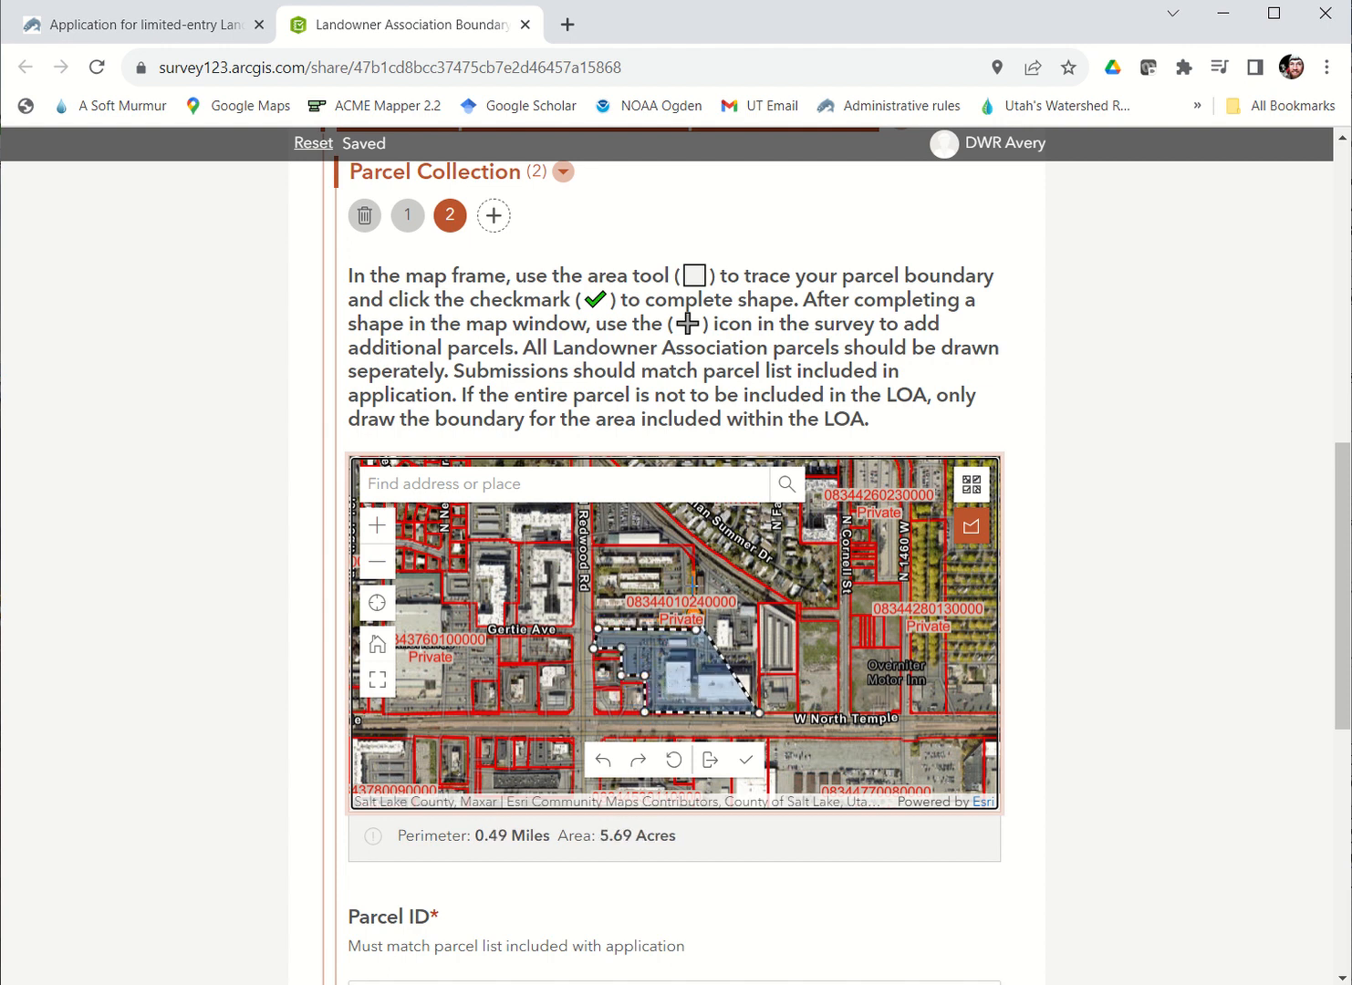
left_click(697, 551)
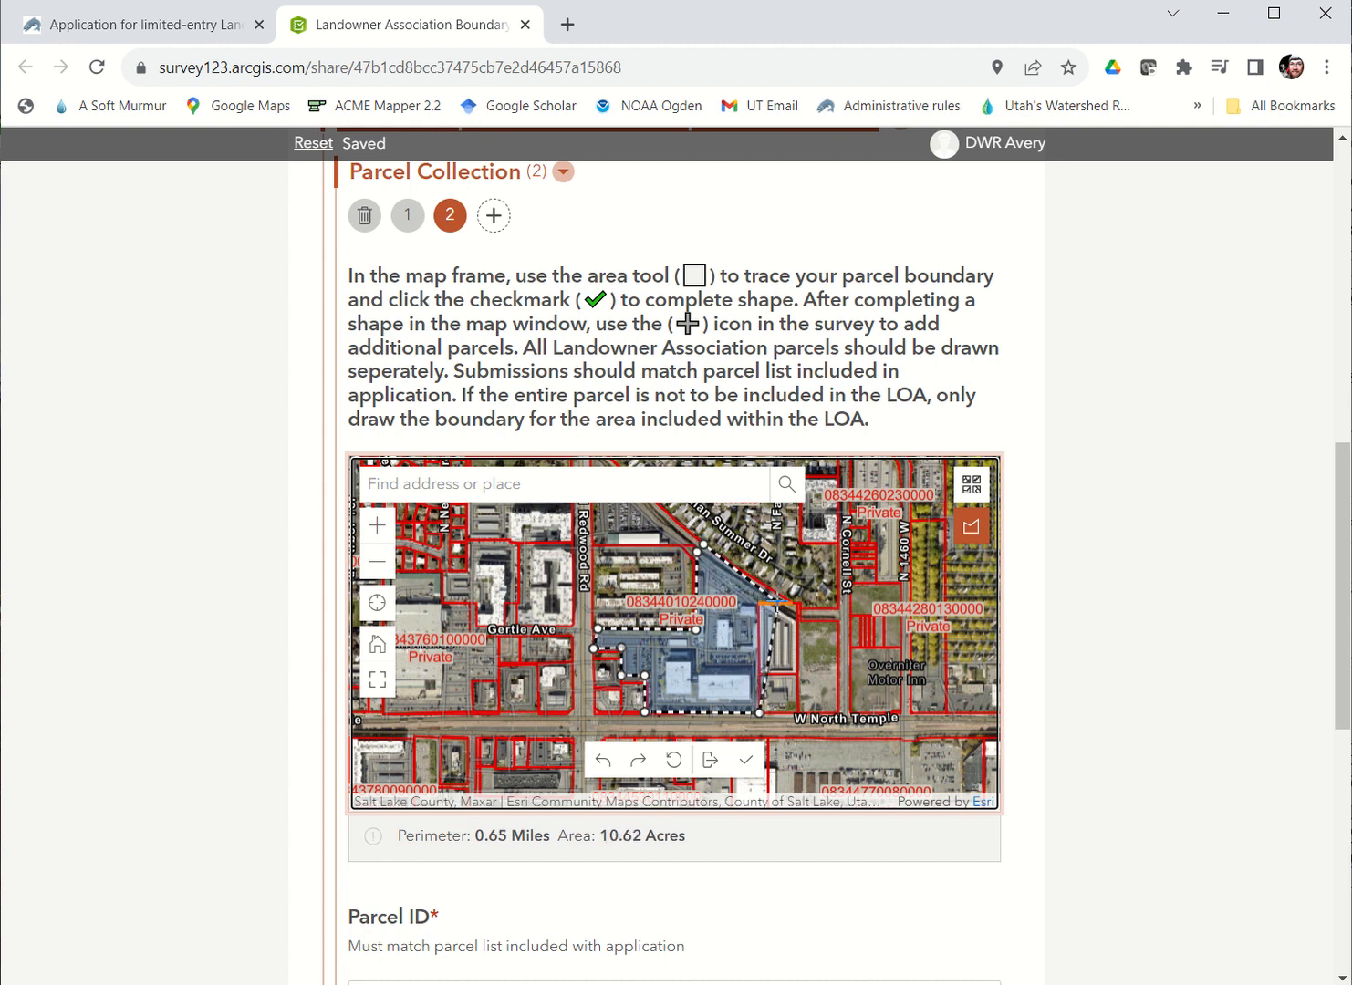
left_click(792, 604)
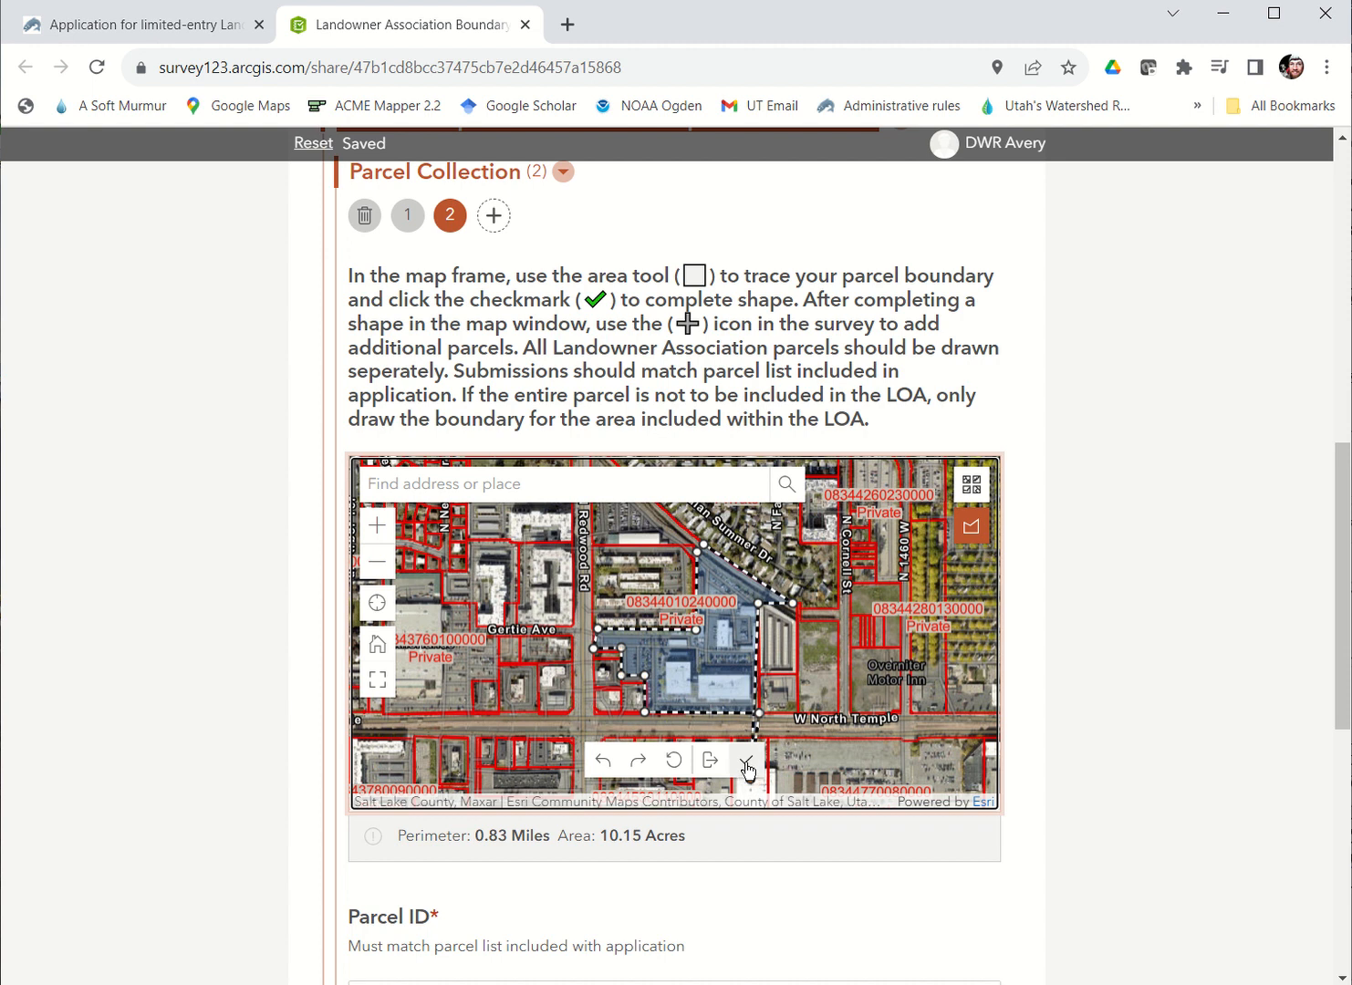
left_click(746, 762)
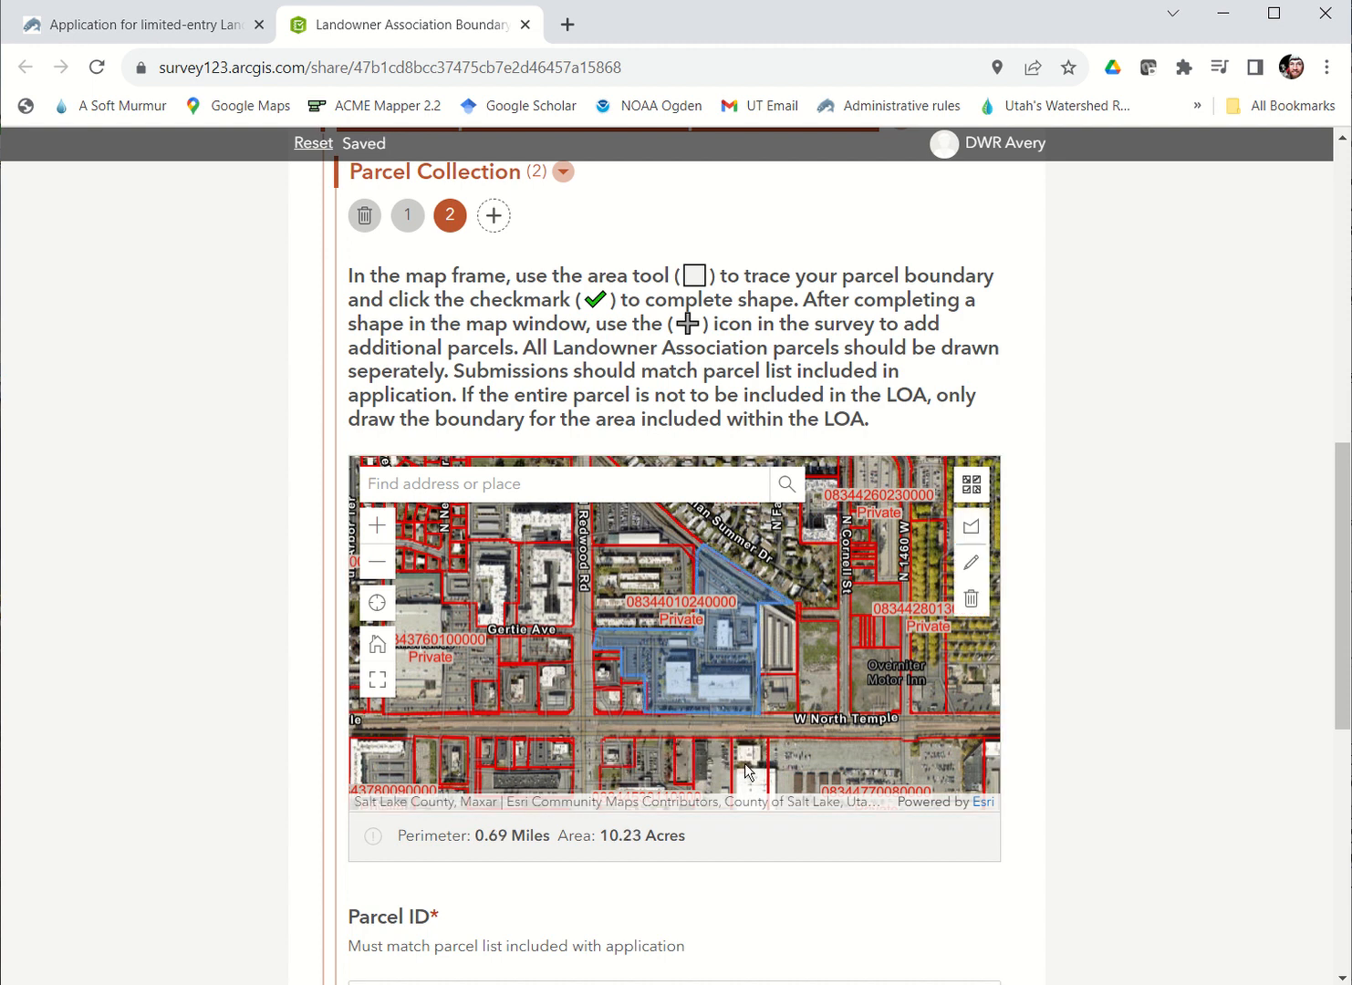
Step: Set the second parcel's ID to "Parcel #2", leaving its description empty
scroll(596, 874, "down", 2)
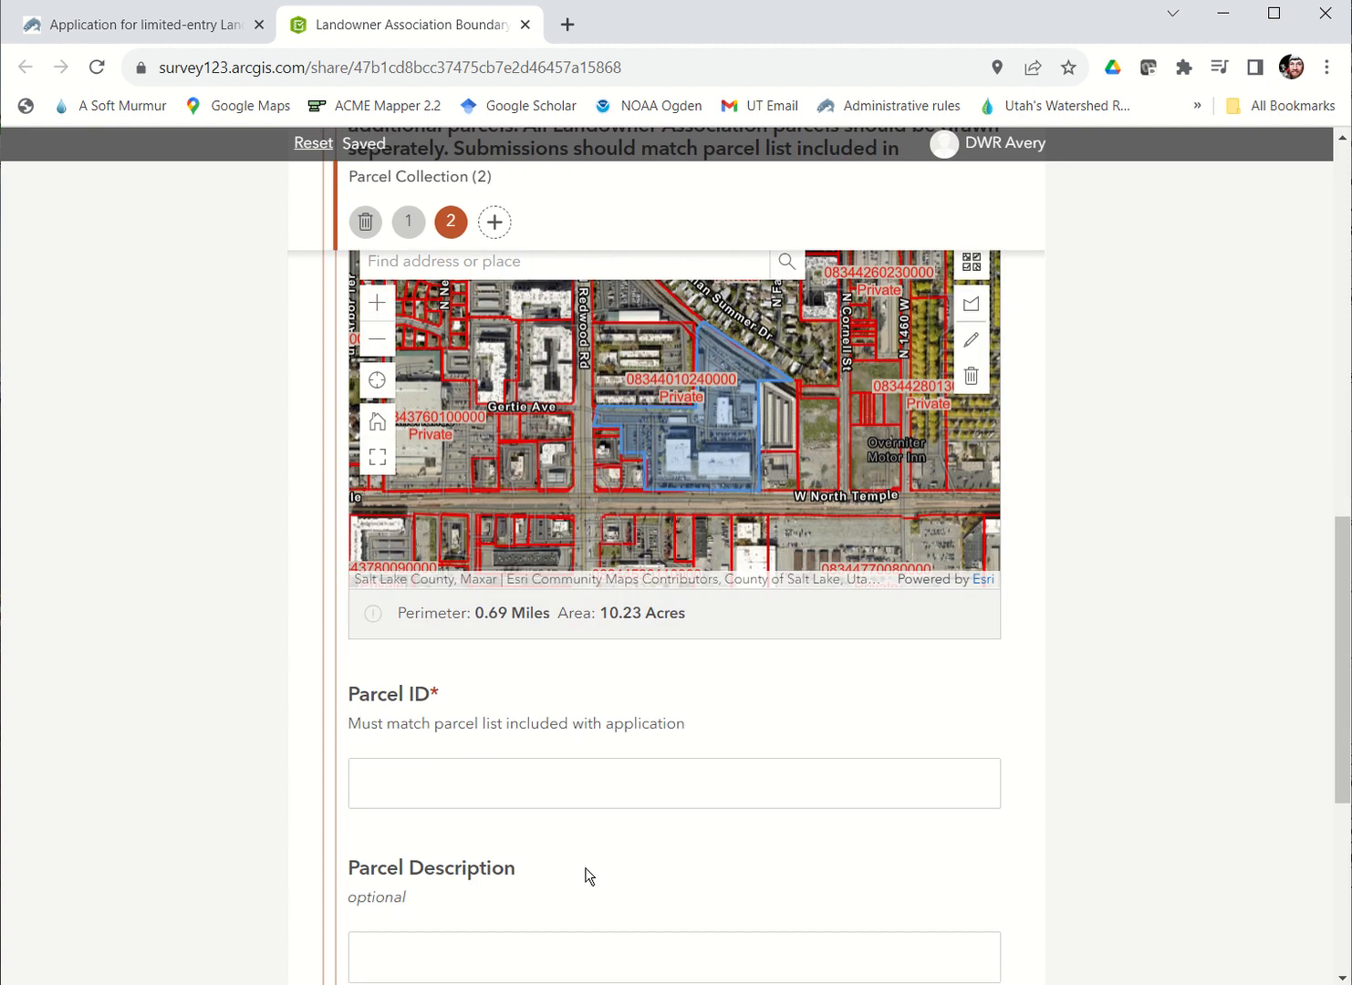
left_click(529, 773)
type("Par")
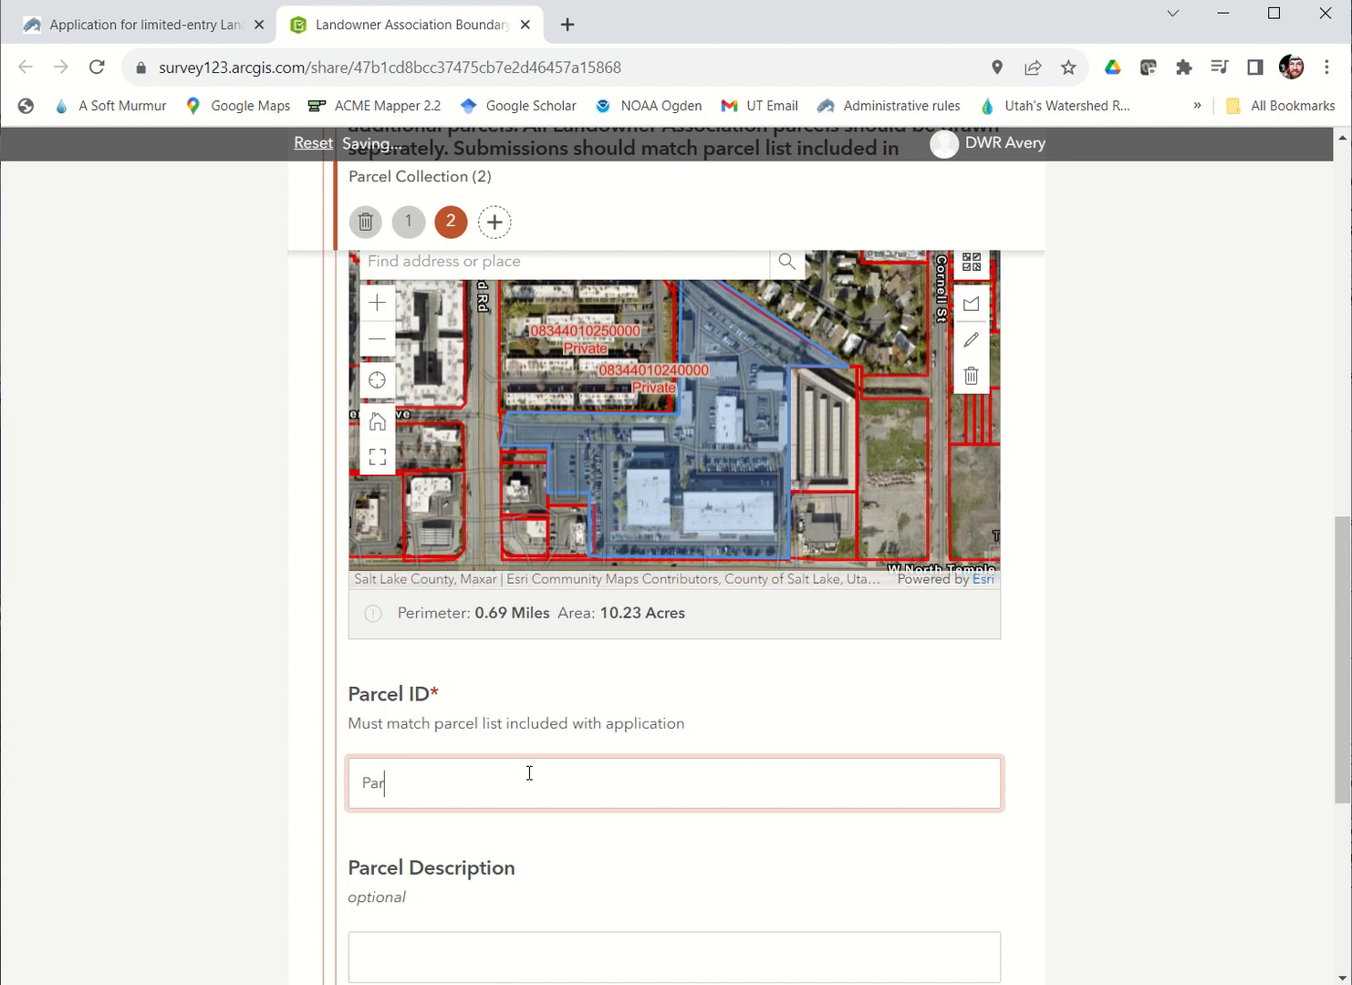
type("cel #2")
Step: Add a third parcel to the Parcel Collection and locate Fremont Island in the Great Salt Lake on its map
scroll(245, 841, "up", 2)
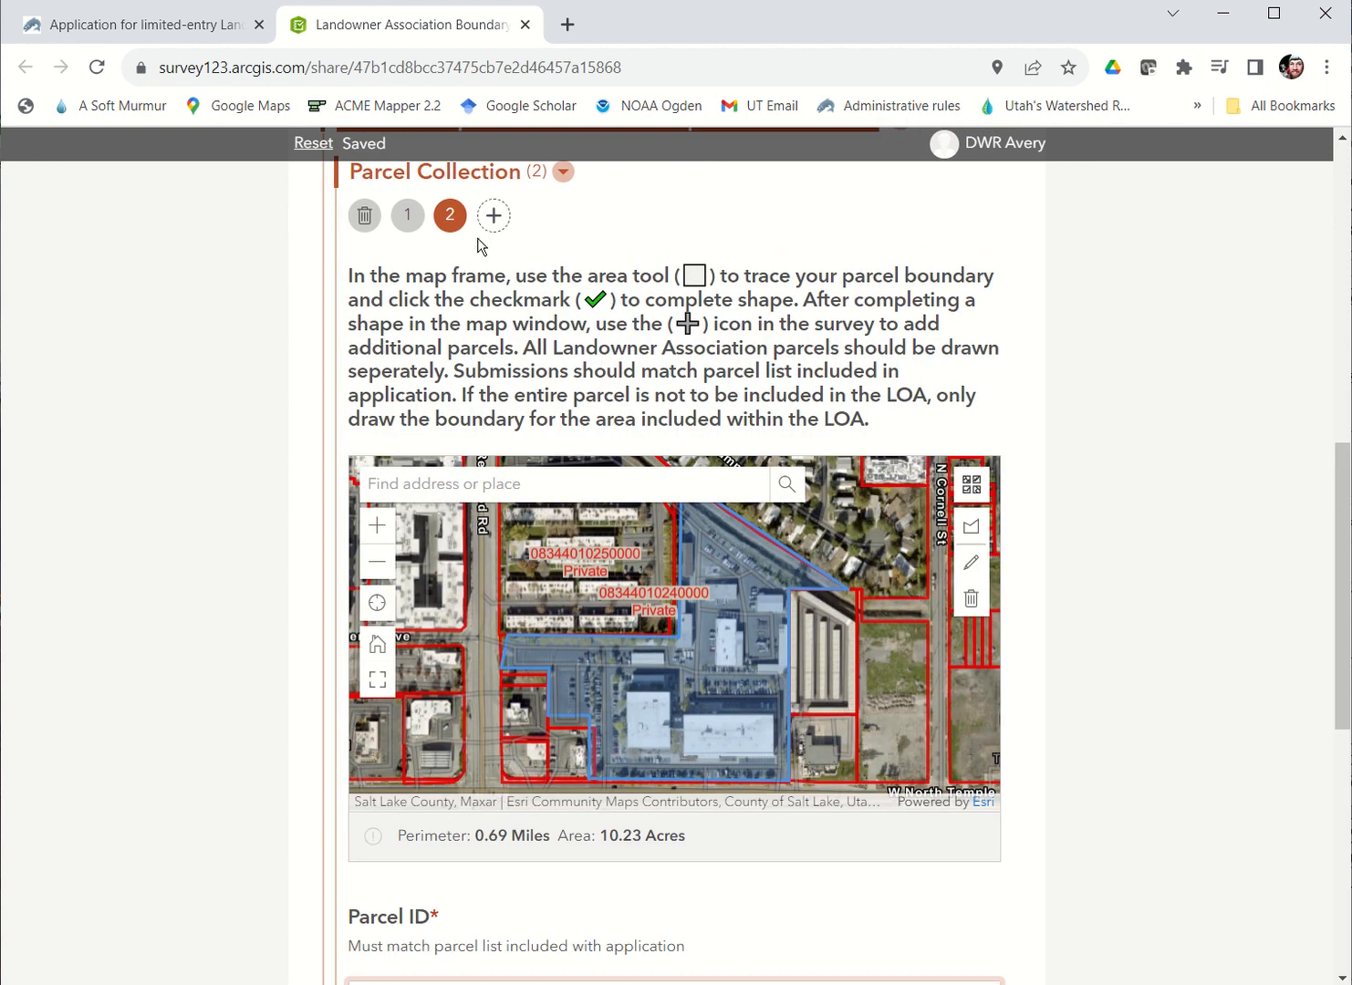
left_click(493, 217)
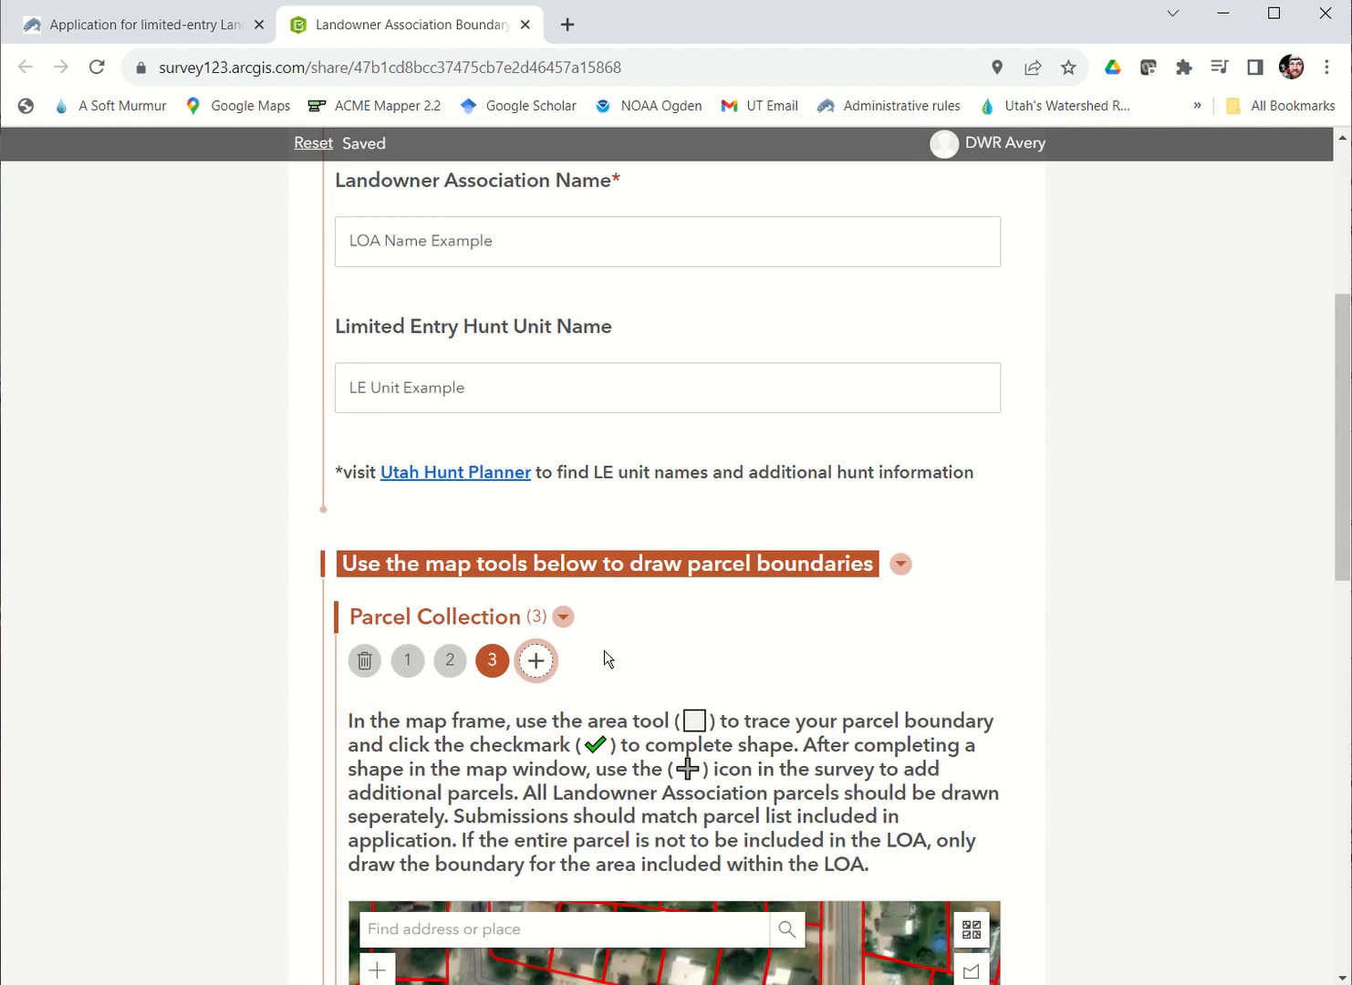
left_click(381, 562)
left_click(381, 562)
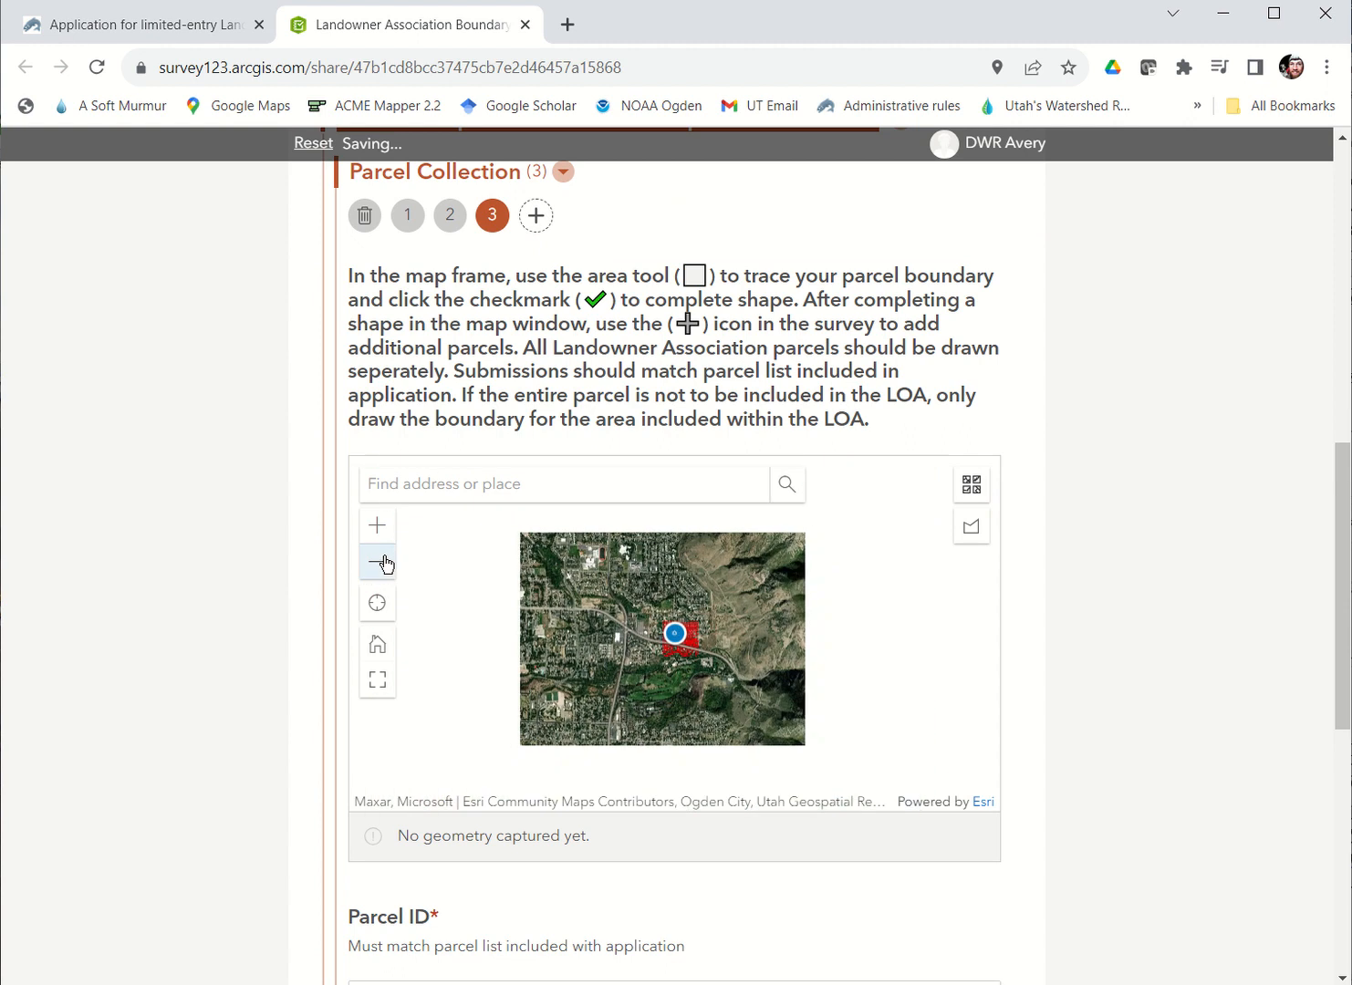
left_click(381, 563)
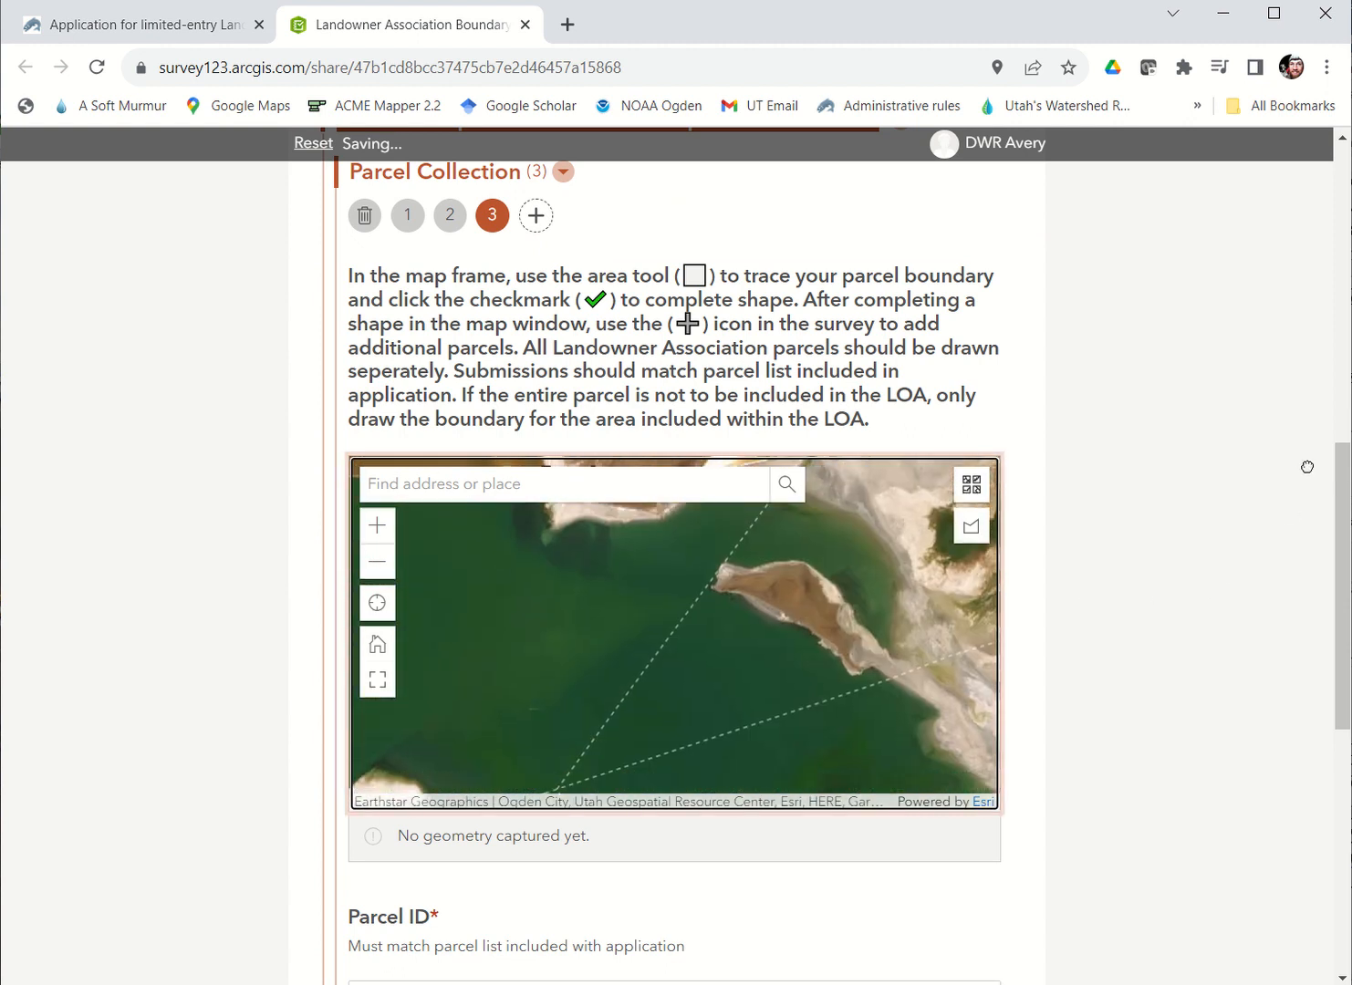
left_click(378, 526)
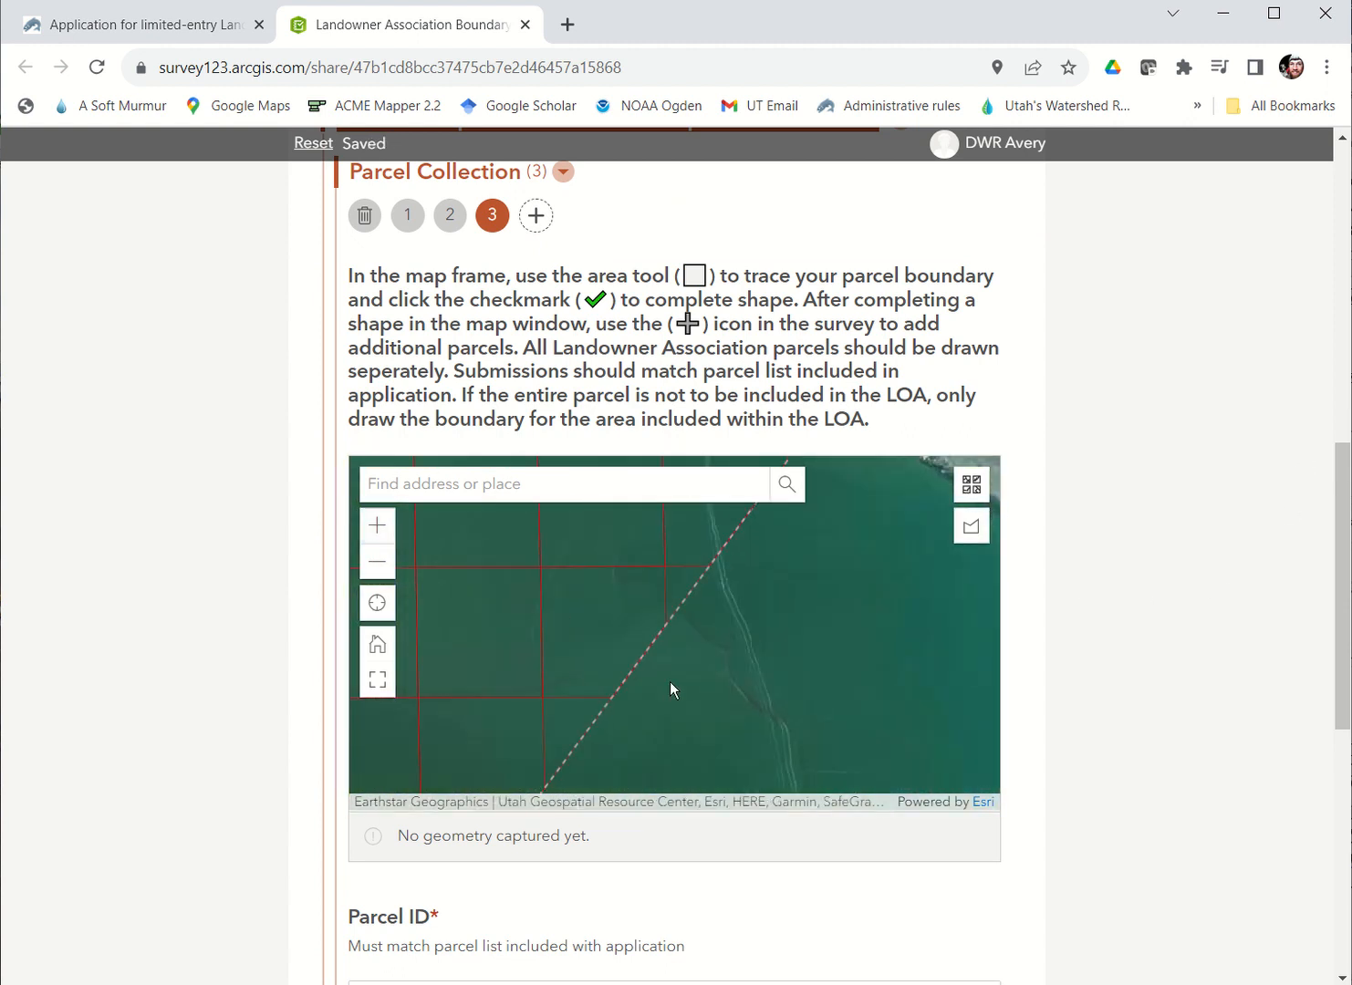
left_click_drag(818, 654, 646, 573)
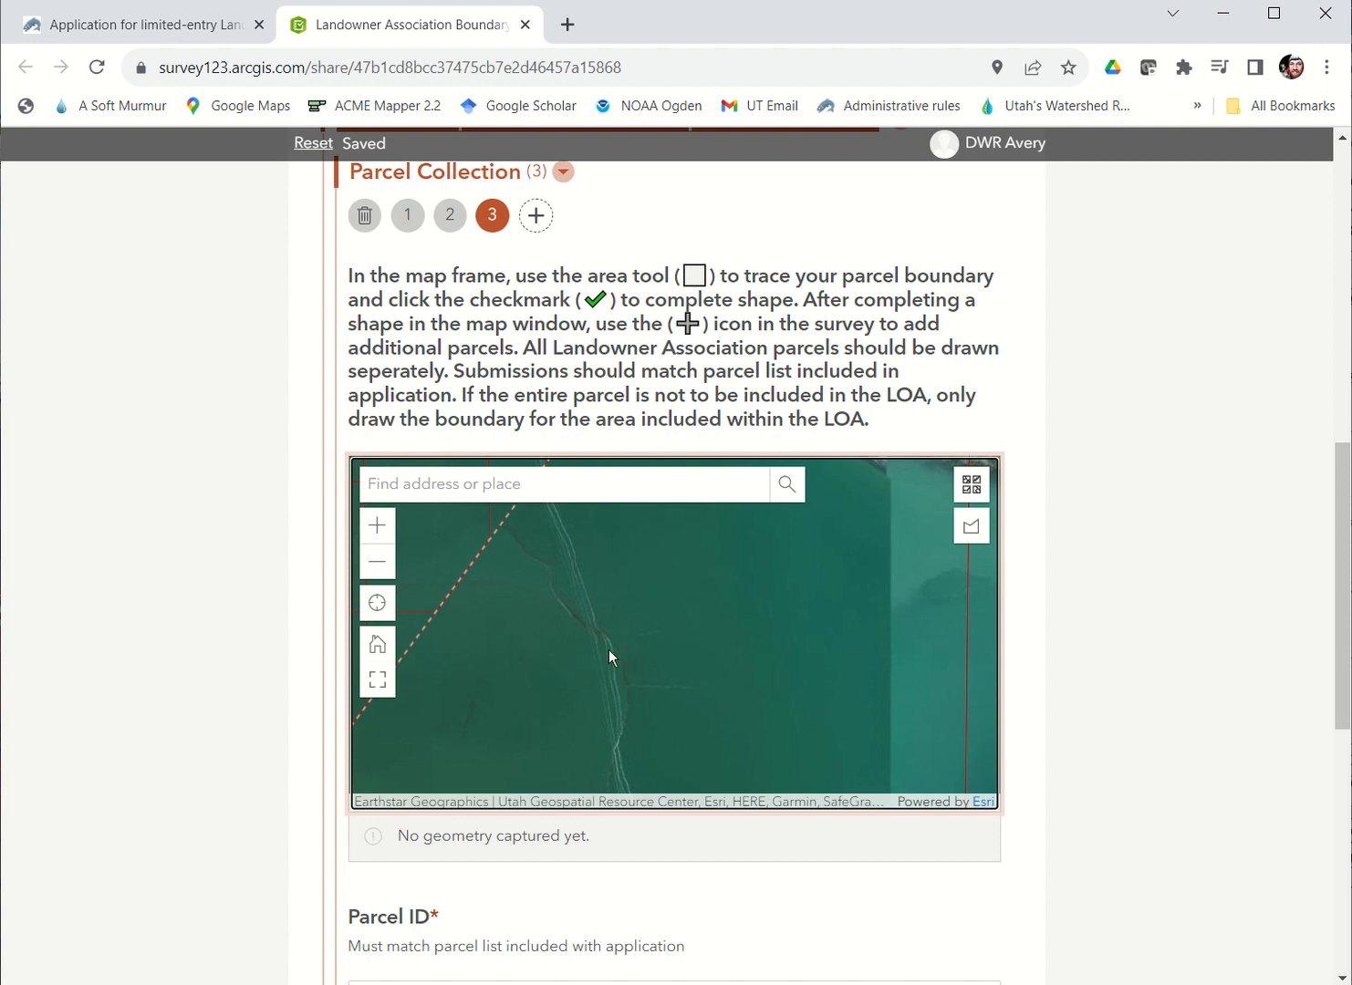
left_click_drag(609, 650, 537, 637)
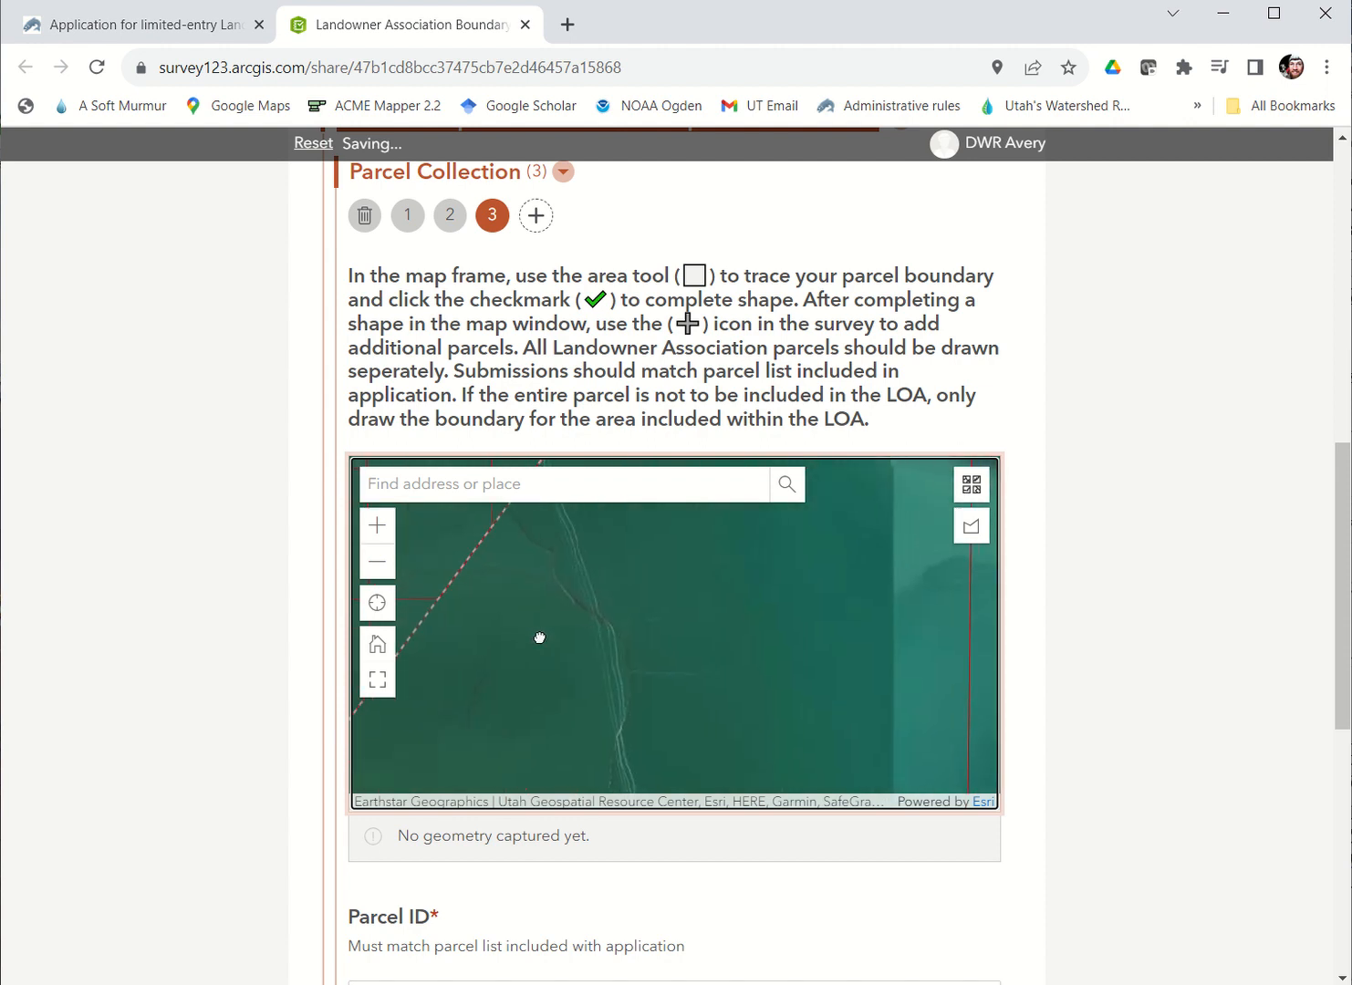
left_click_drag(833, 626, 748, 775)
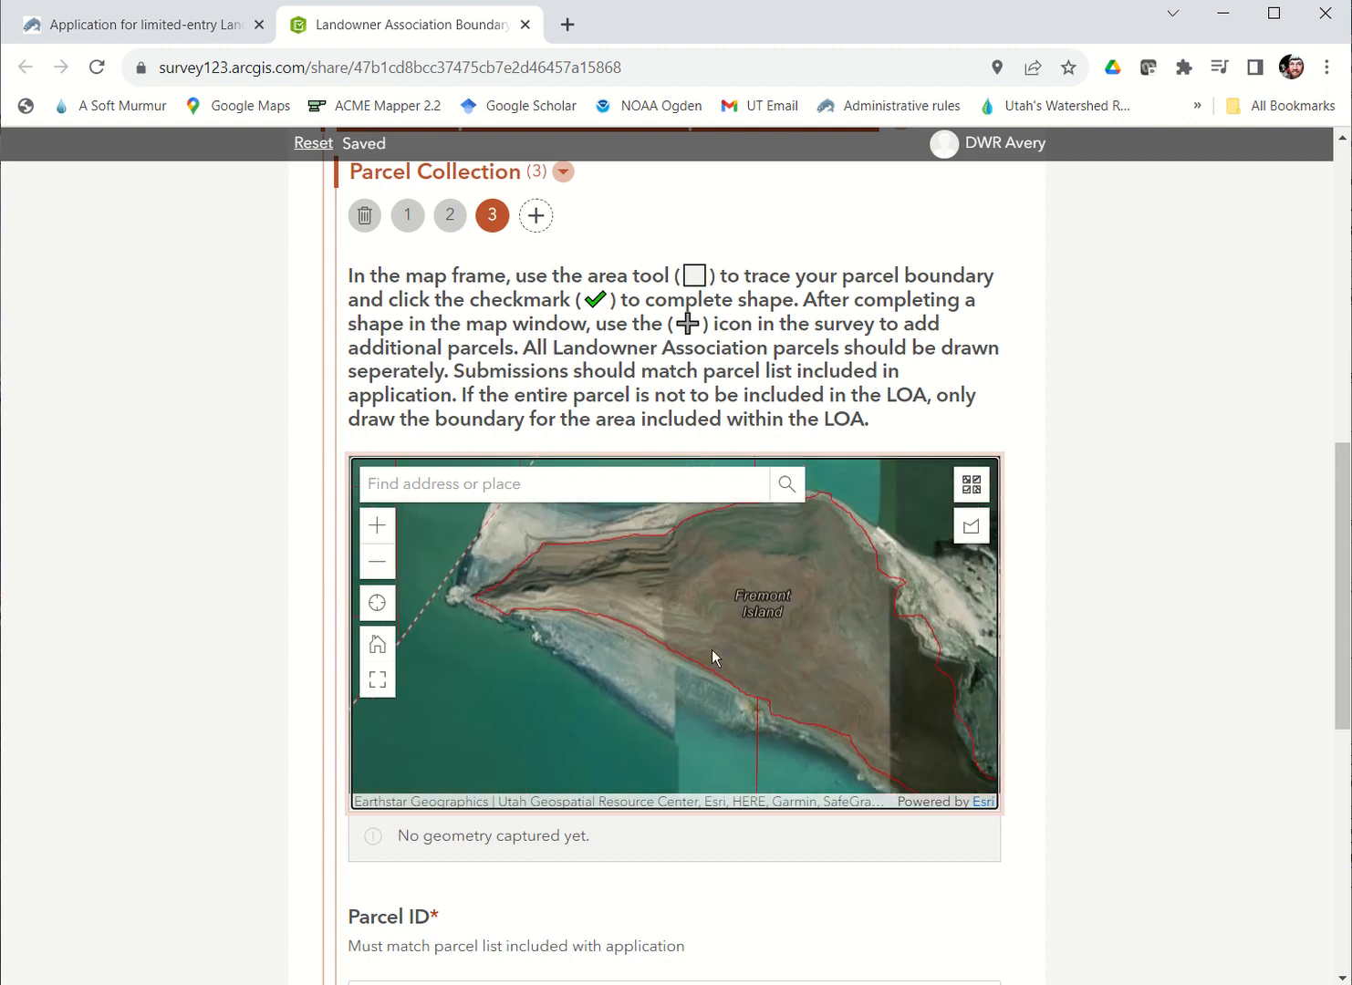
left_click_drag(686, 639, 675, 650)
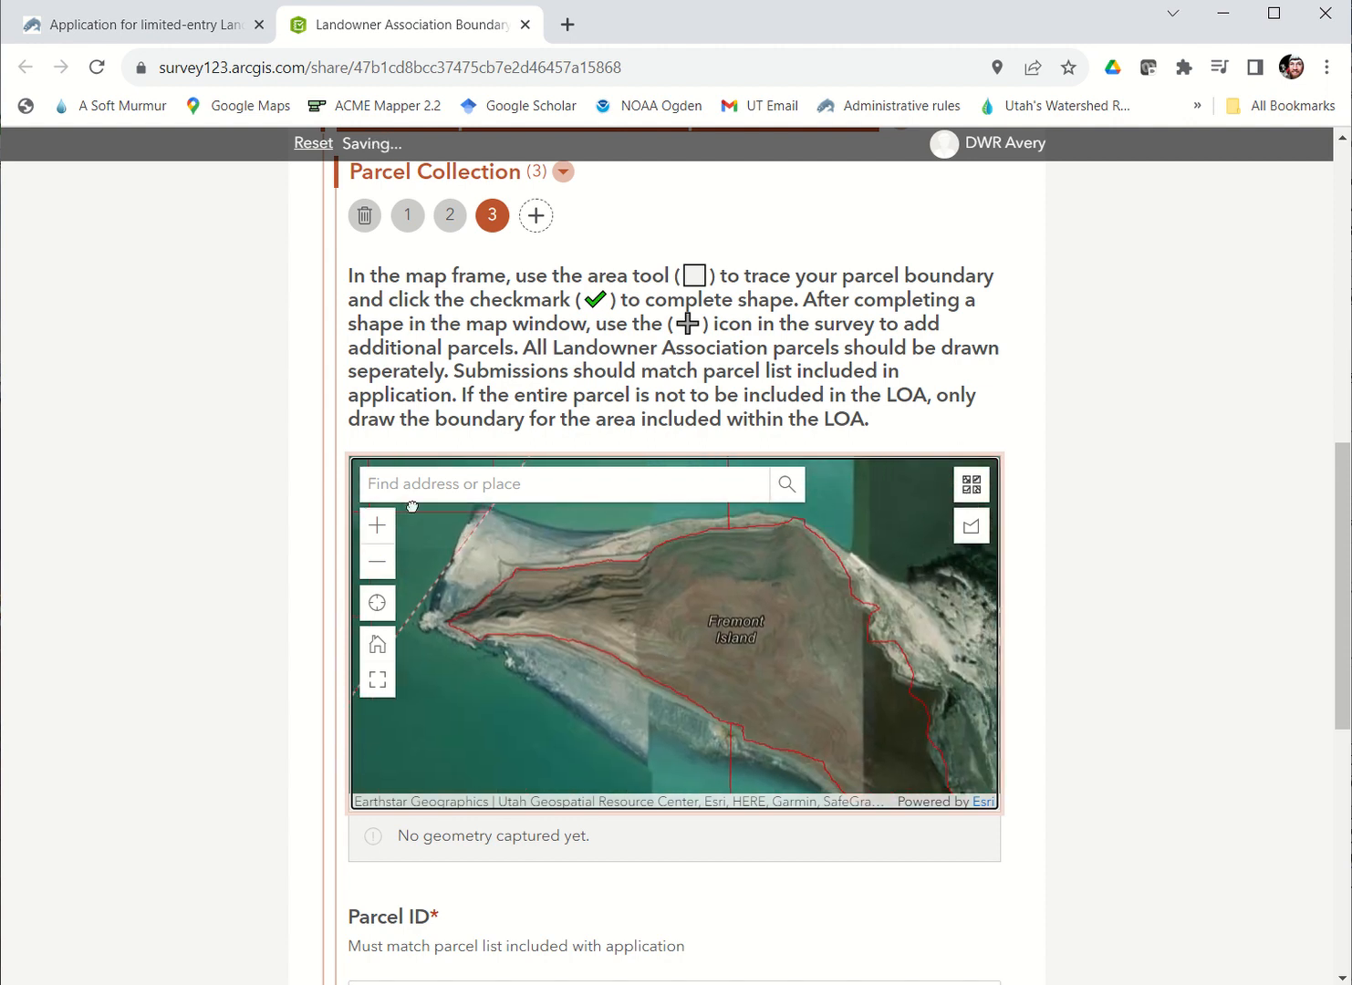
Step: Trace a five-corner area of about 415 acres around the Fremont Island label, inside the island's shoreline
left_click(972, 530)
left_click(676, 570)
left_click(676, 647)
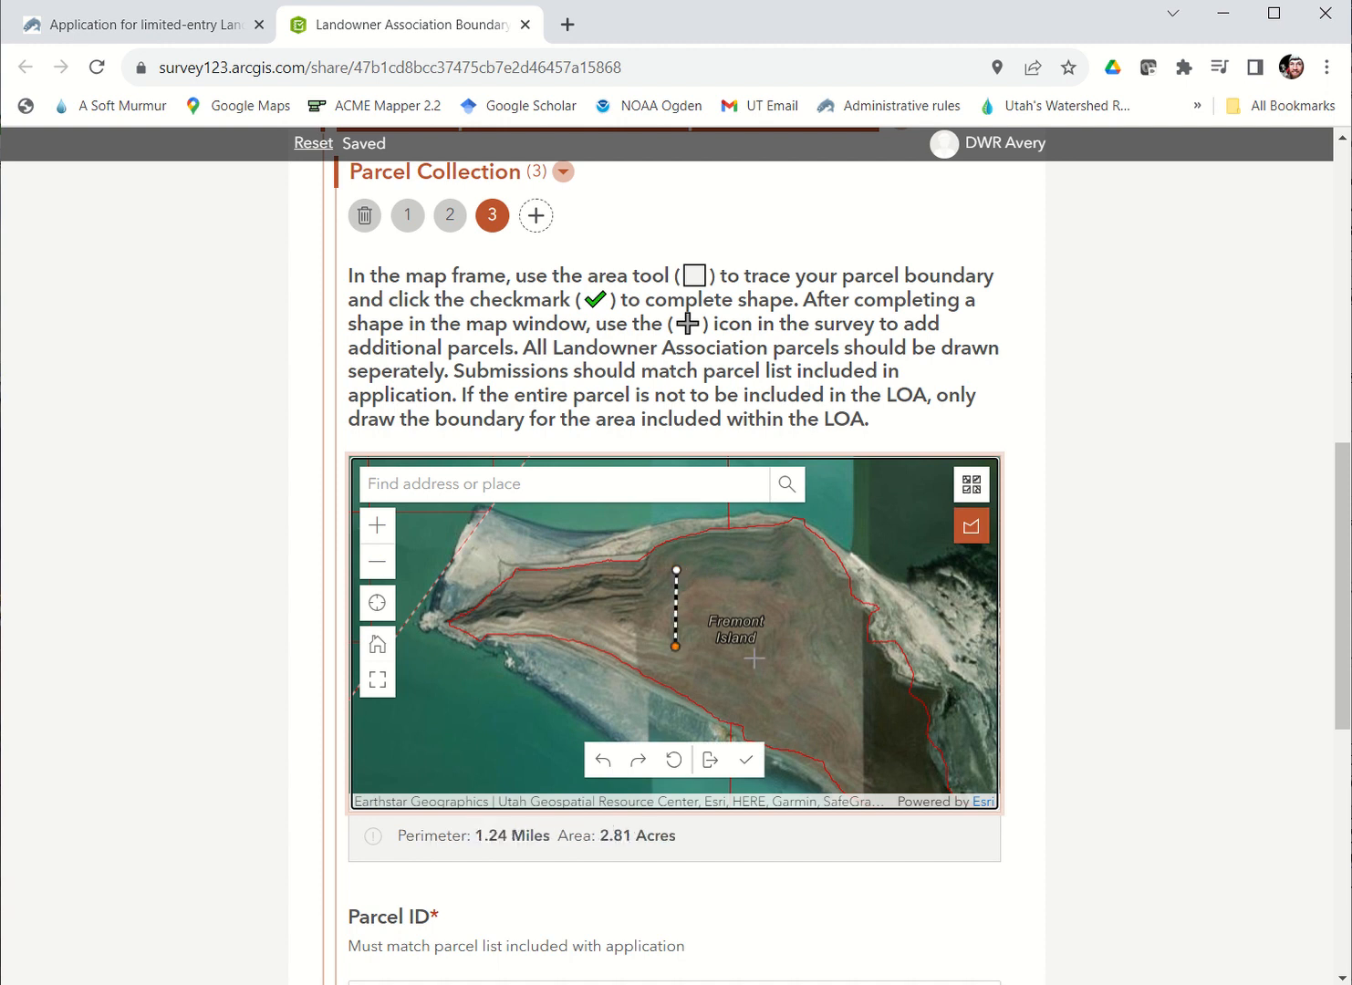
left_click(775, 660)
left_click(792, 570)
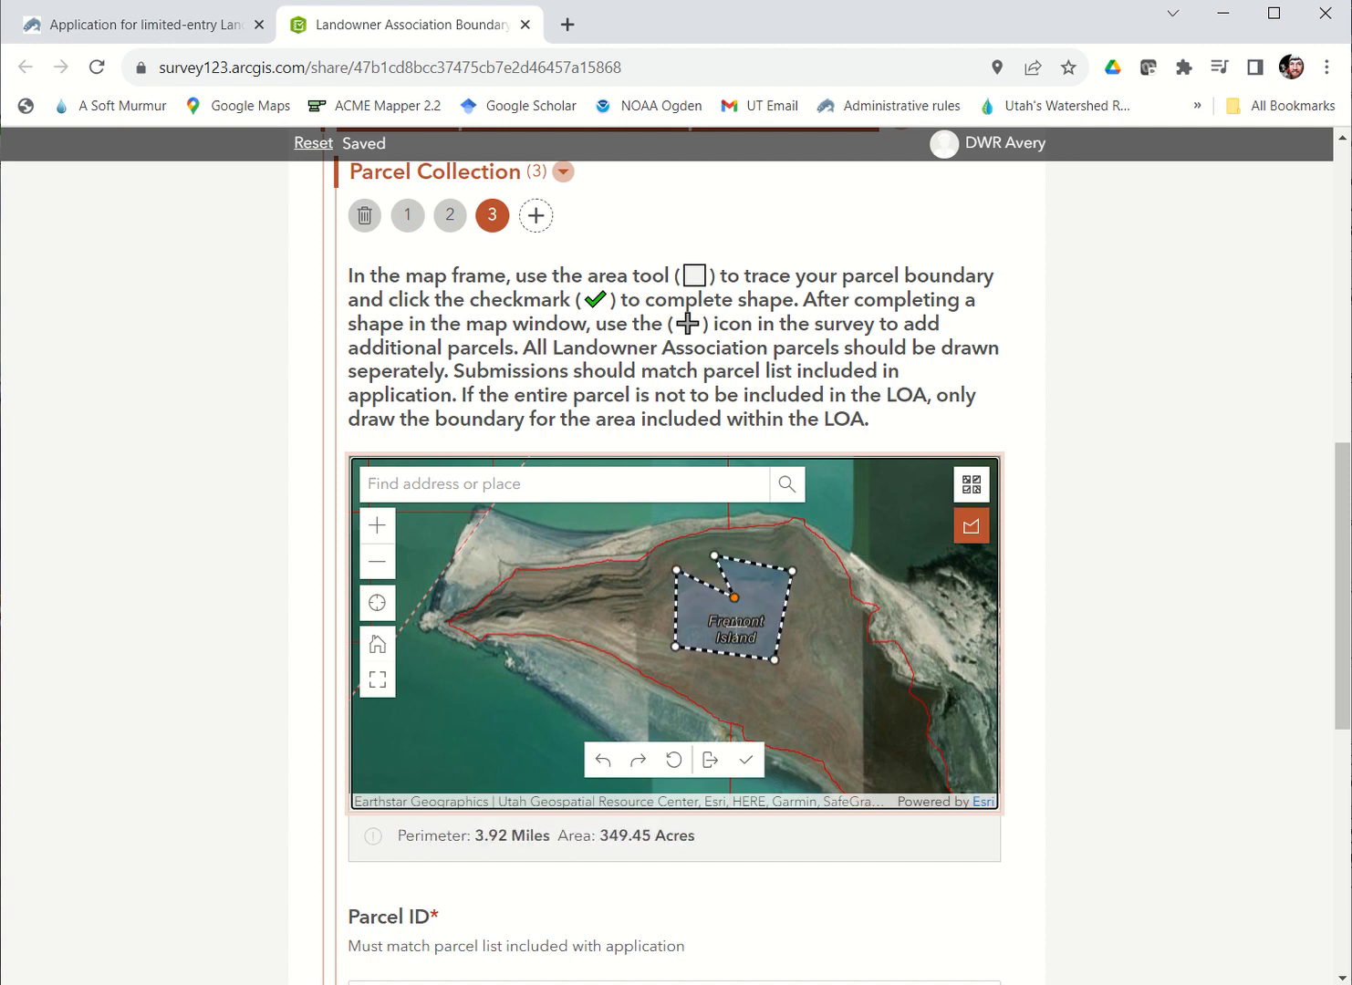
double_click(686, 551)
Step: Set the third parcel's ID to "Parcel #3", leaving its description empty
scroll(511, 918, "down", 3)
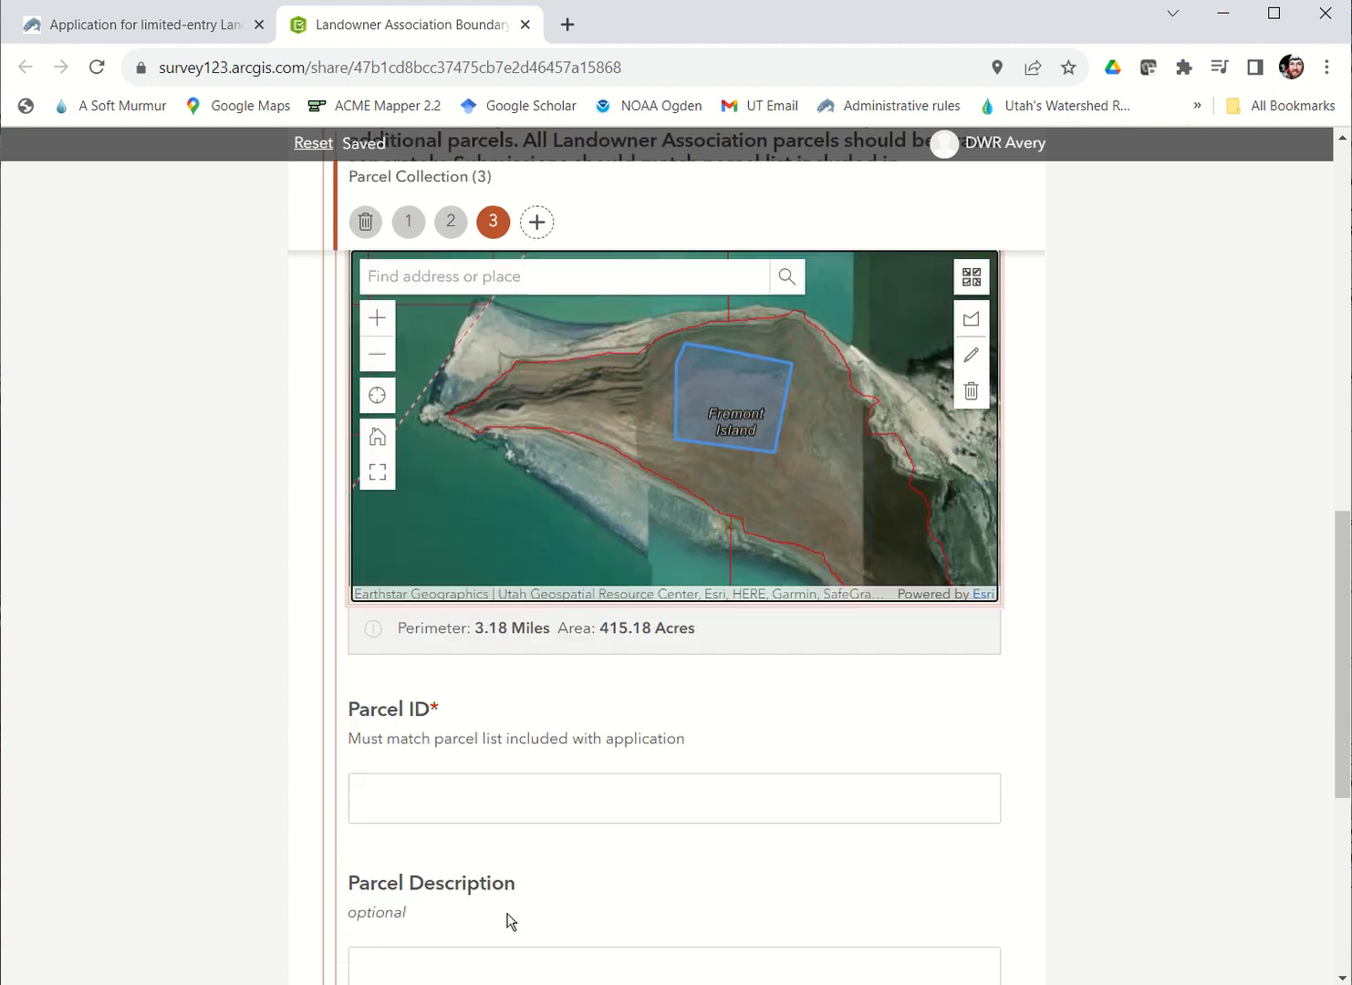
left_click(468, 799)
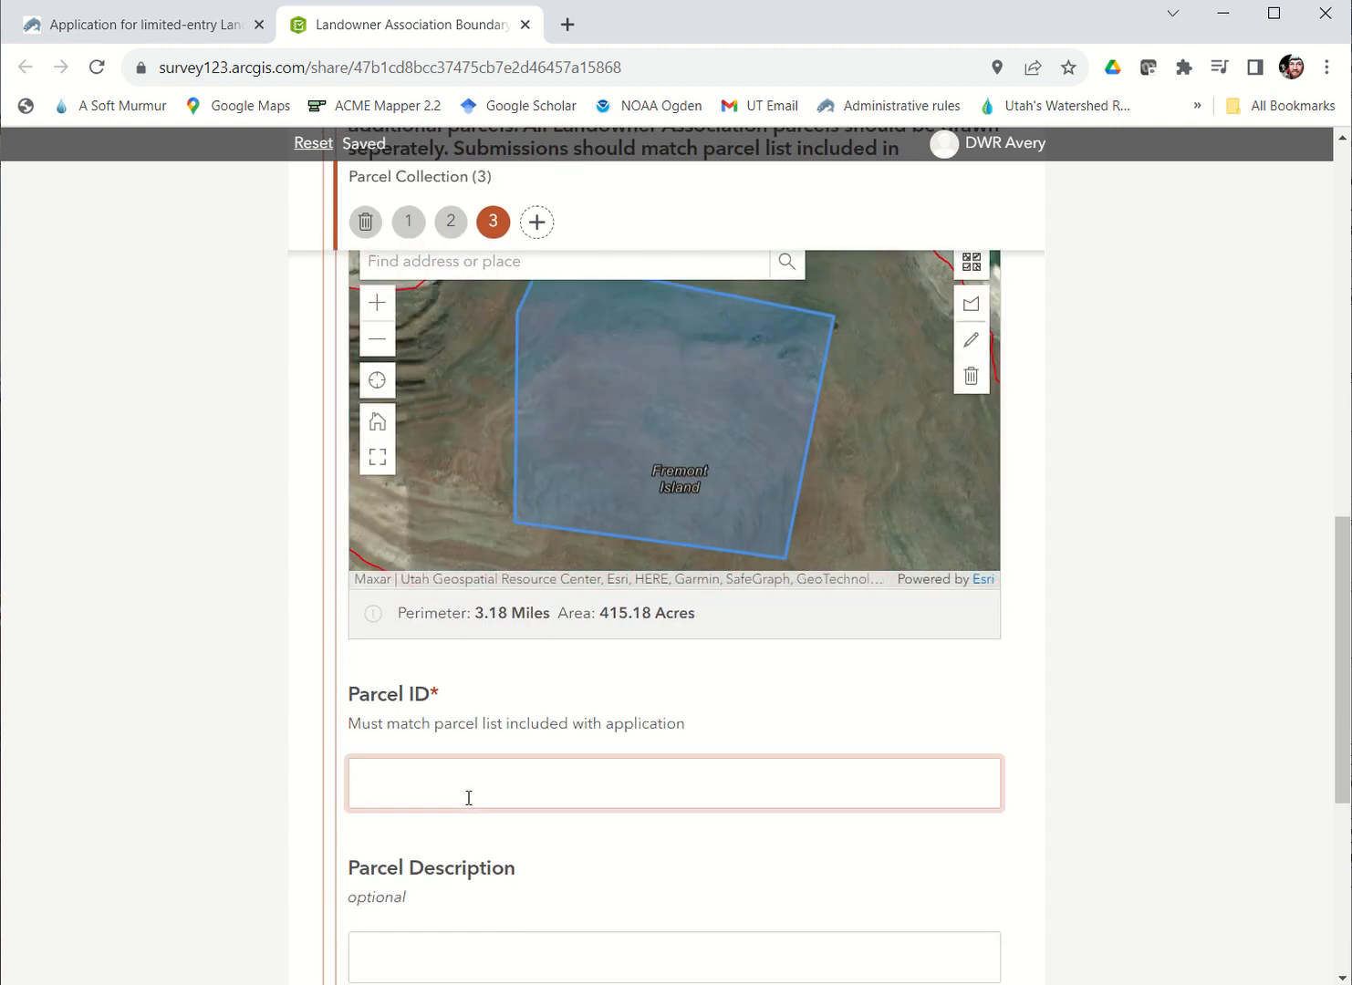
type("Parcel #3")
left_click(1090, 769)
Step: Review the drawn boundaries of parcels 1, 2 and 3 in the Parcel Collection, ending on parcel 3
scroll(1089, 769, "up", 5)
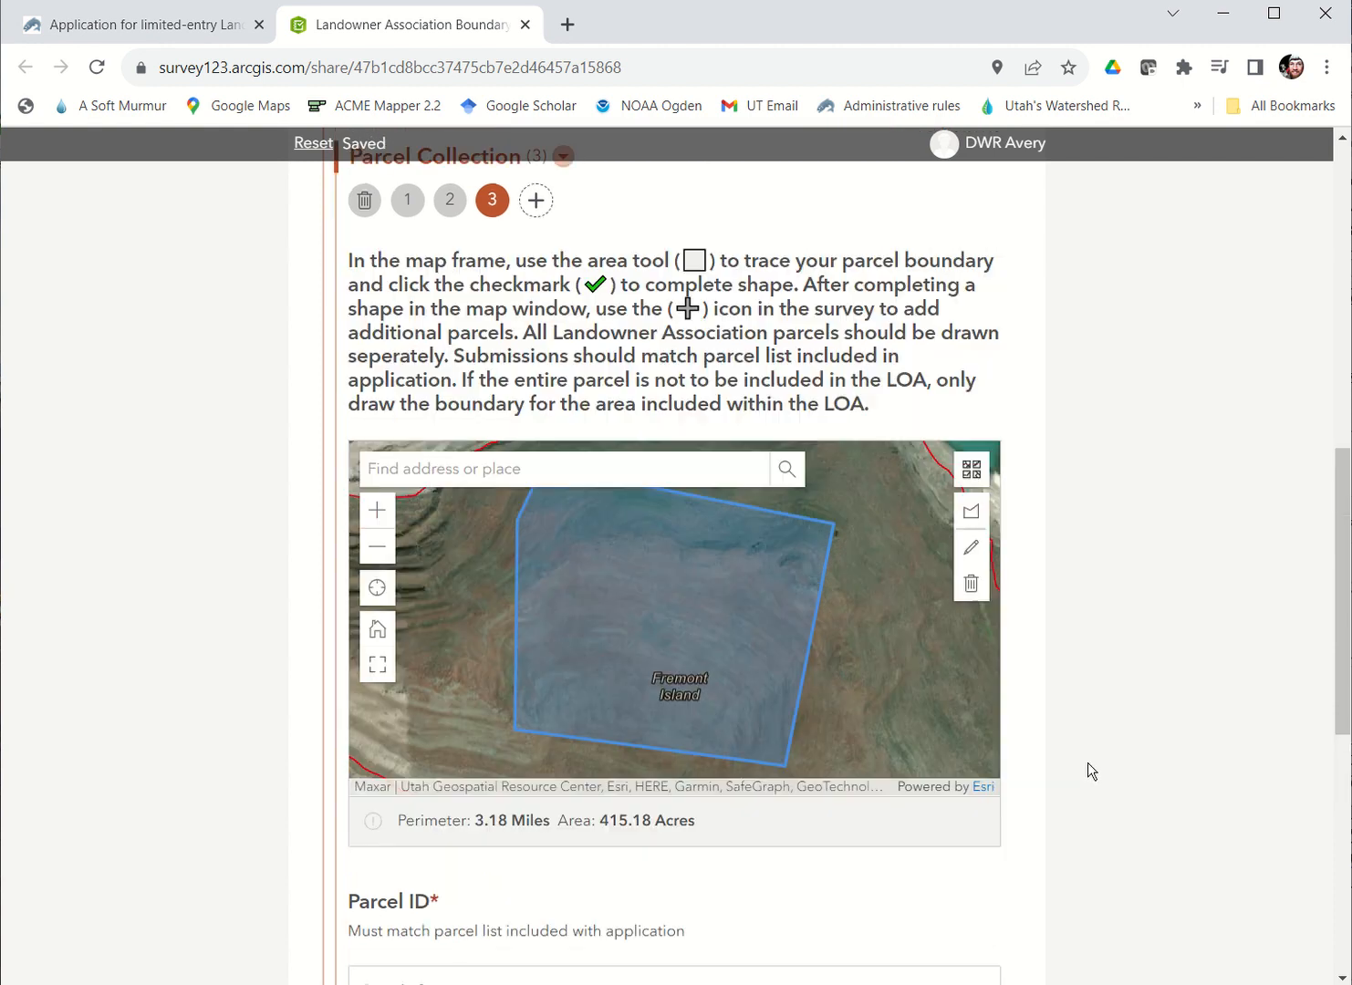
left_click(450, 442)
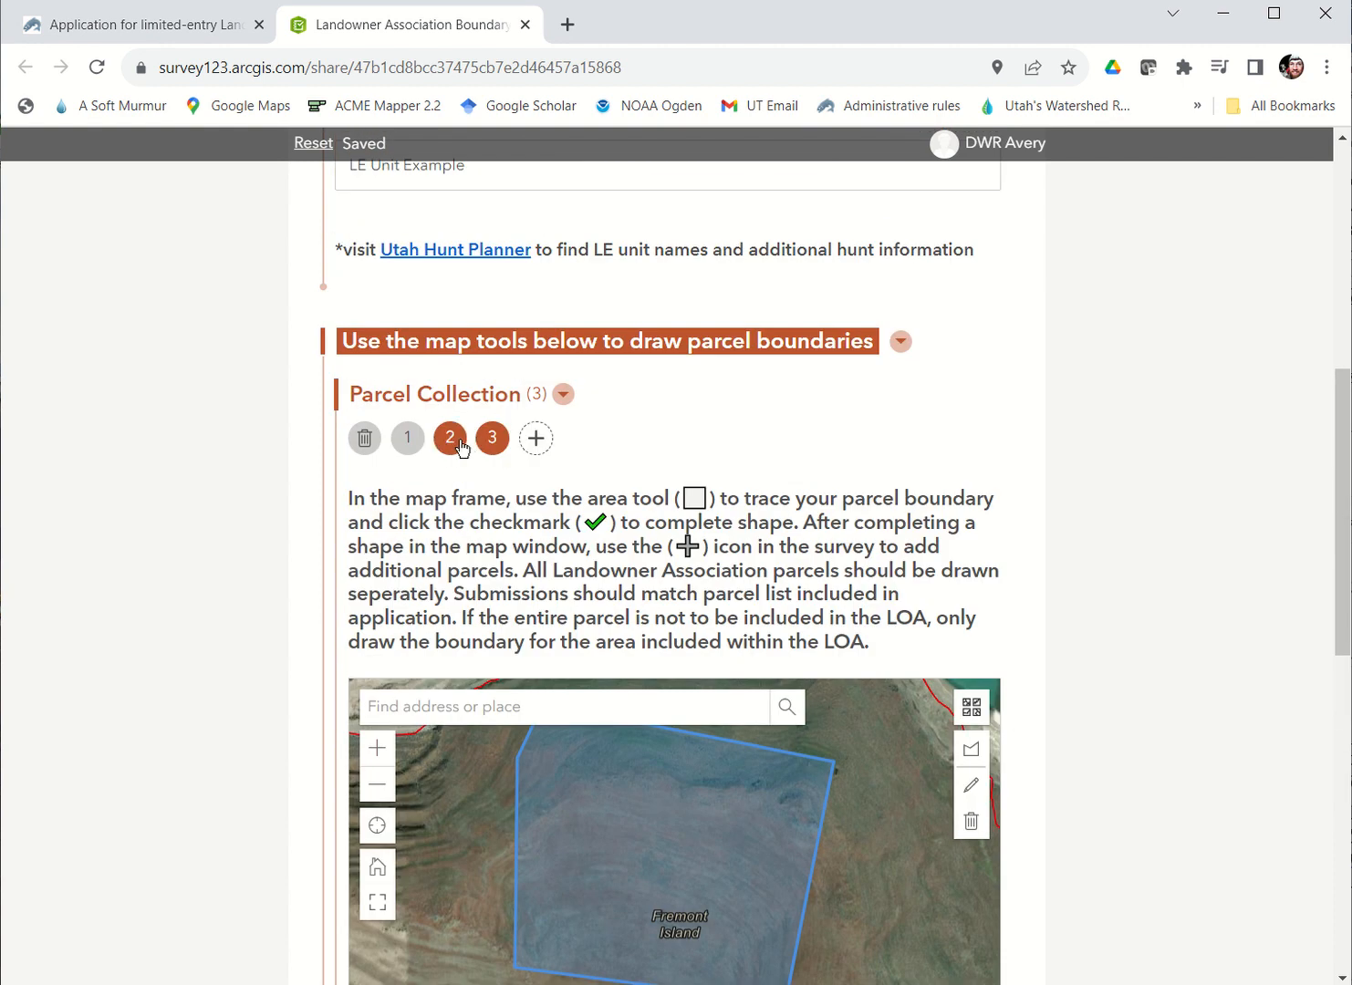
left_click(410, 447)
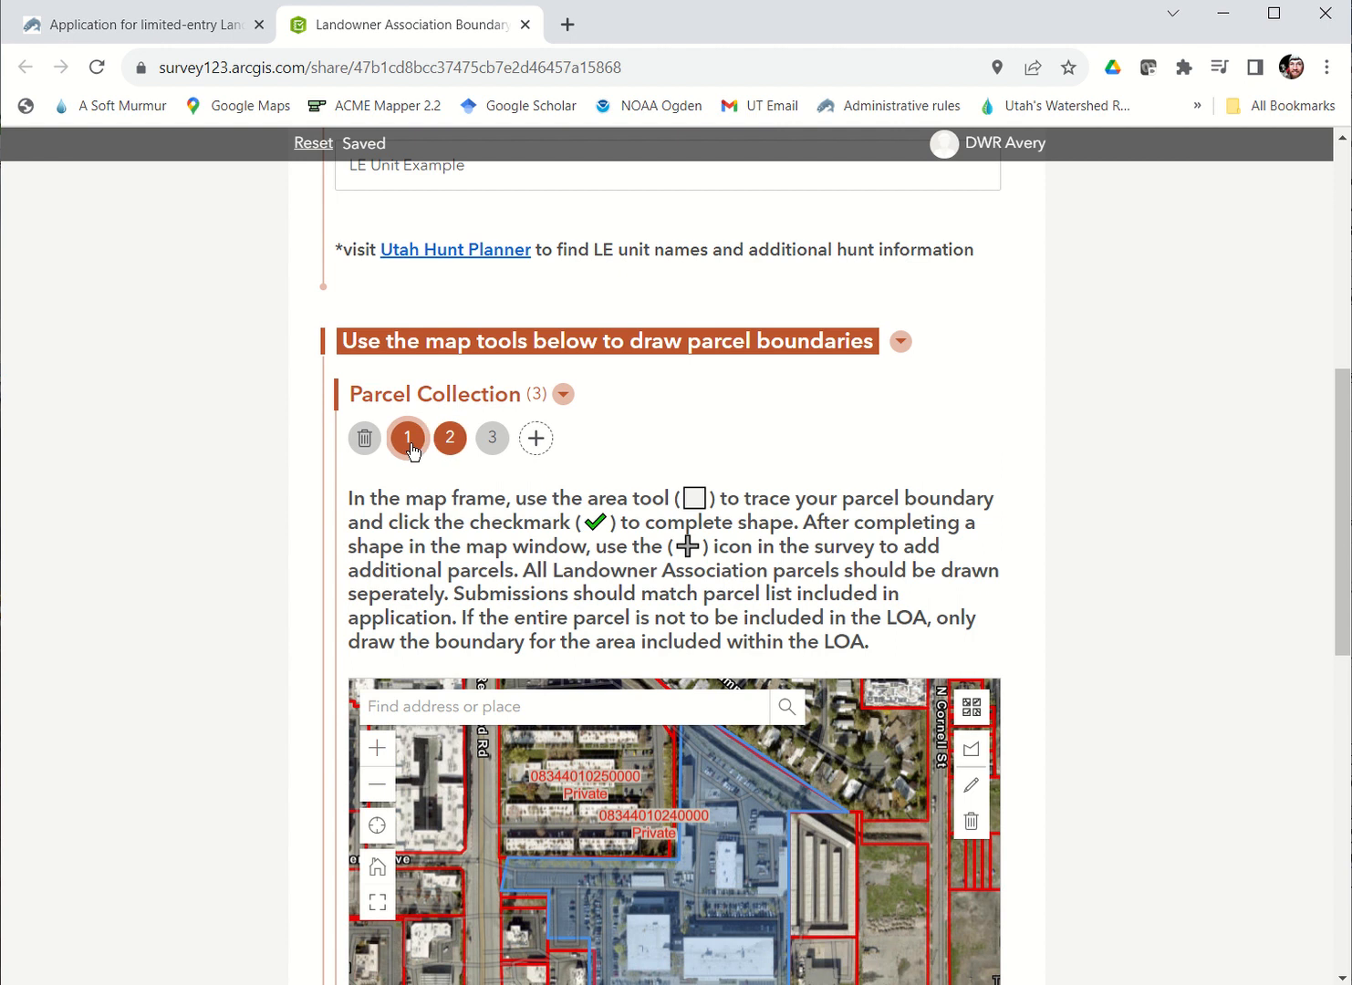
scroll(675, 851, "down", 2)
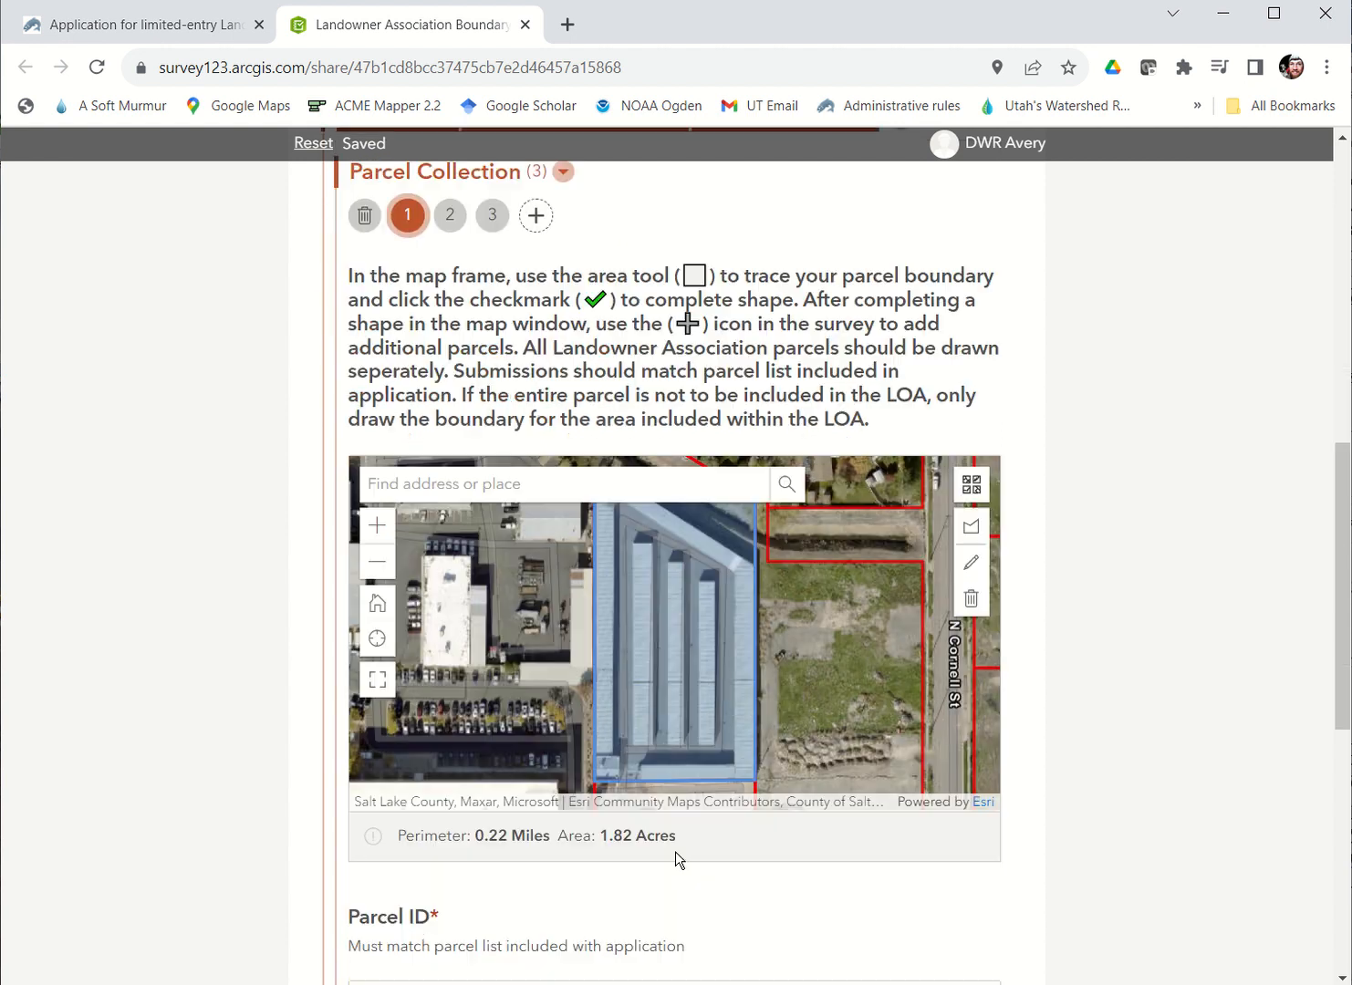
left_click(465, 221)
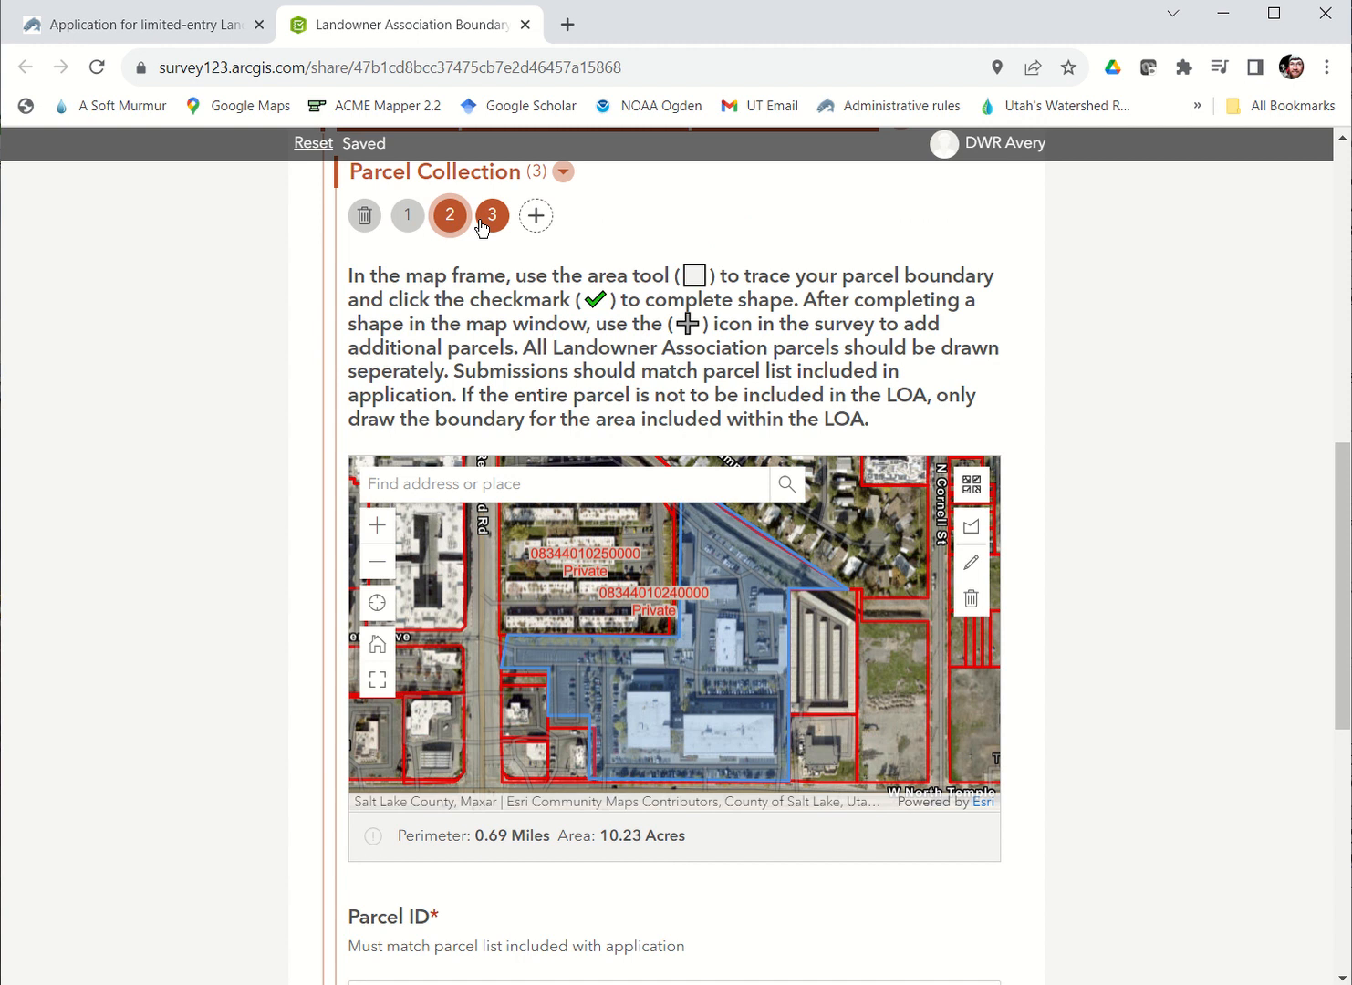
left_click(480, 226)
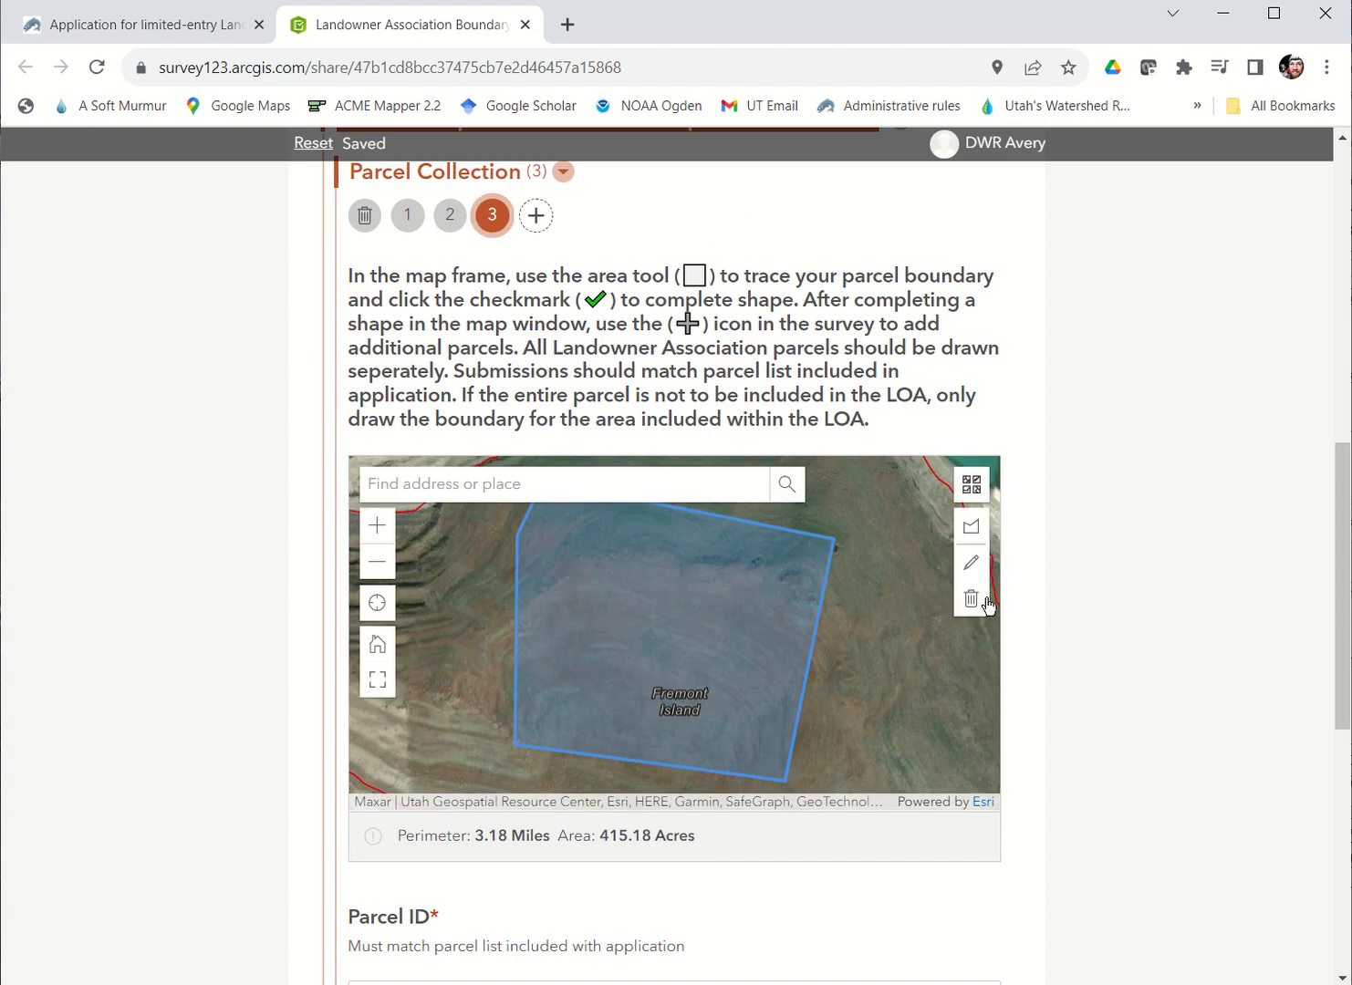
Step: Edit the Fremont Island parcel by shifting the shape slightly east and moving its northeast corner south, for an area of about 377 acres
left_click(980, 563)
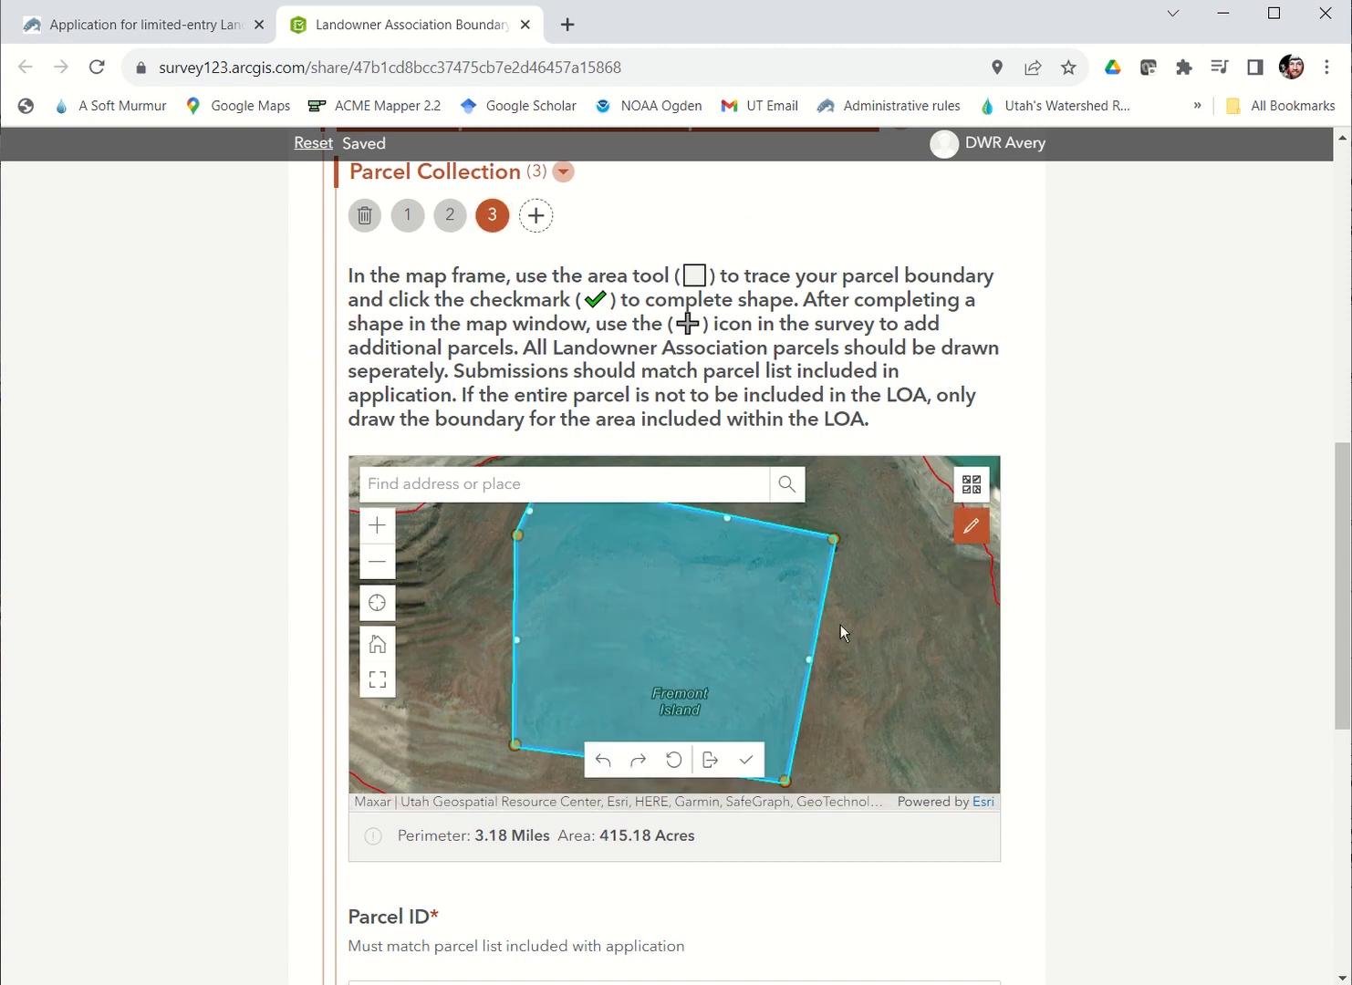
left_click_drag(809, 666, 857, 658)
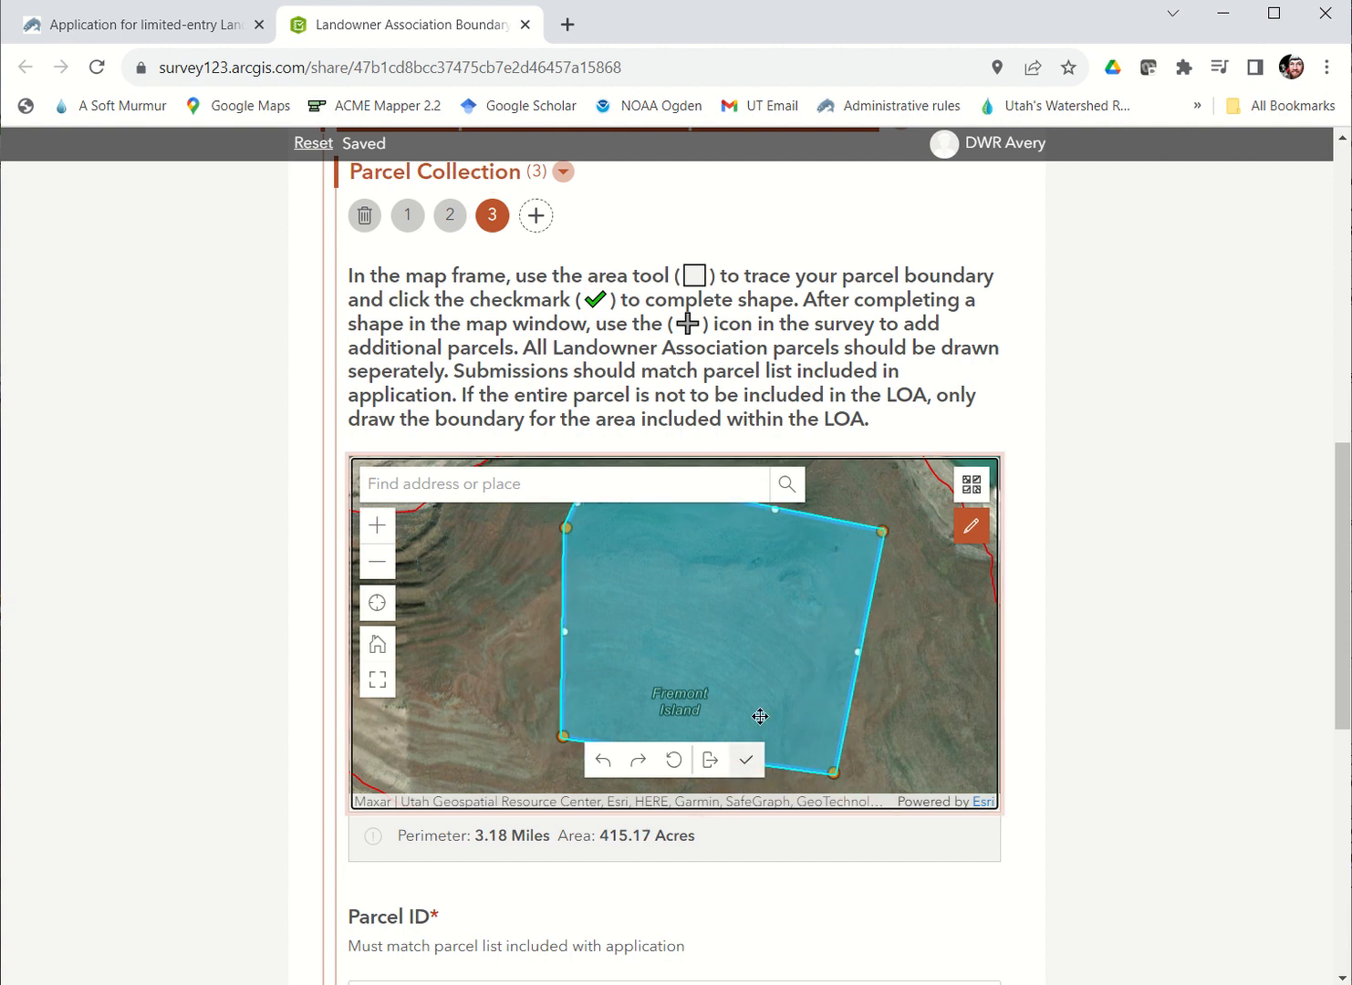
left_click_drag(884, 532, 885, 623)
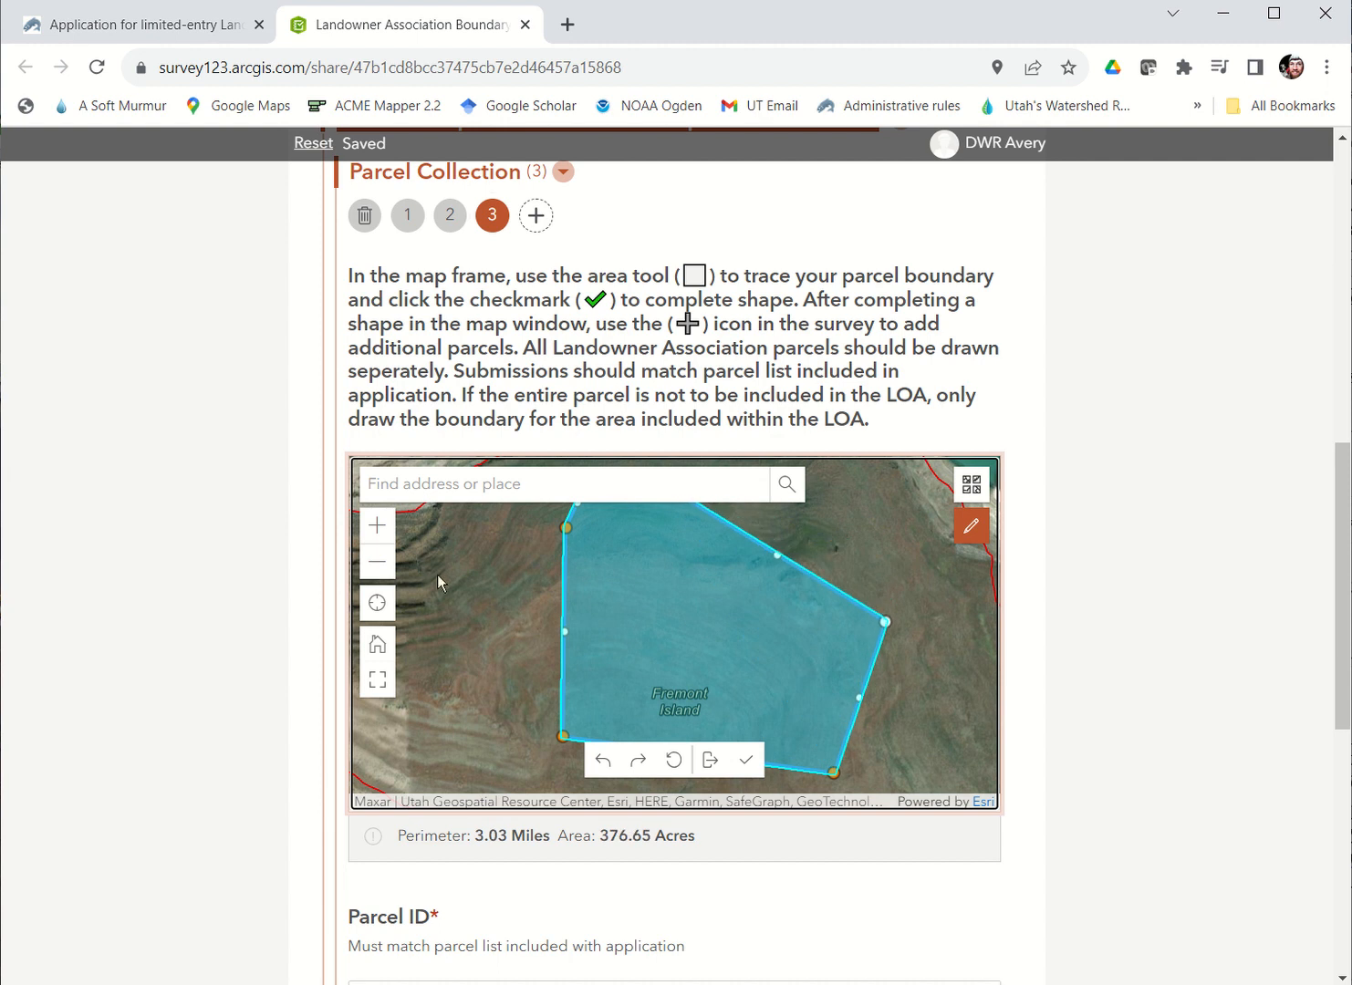
left_click(746, 760)
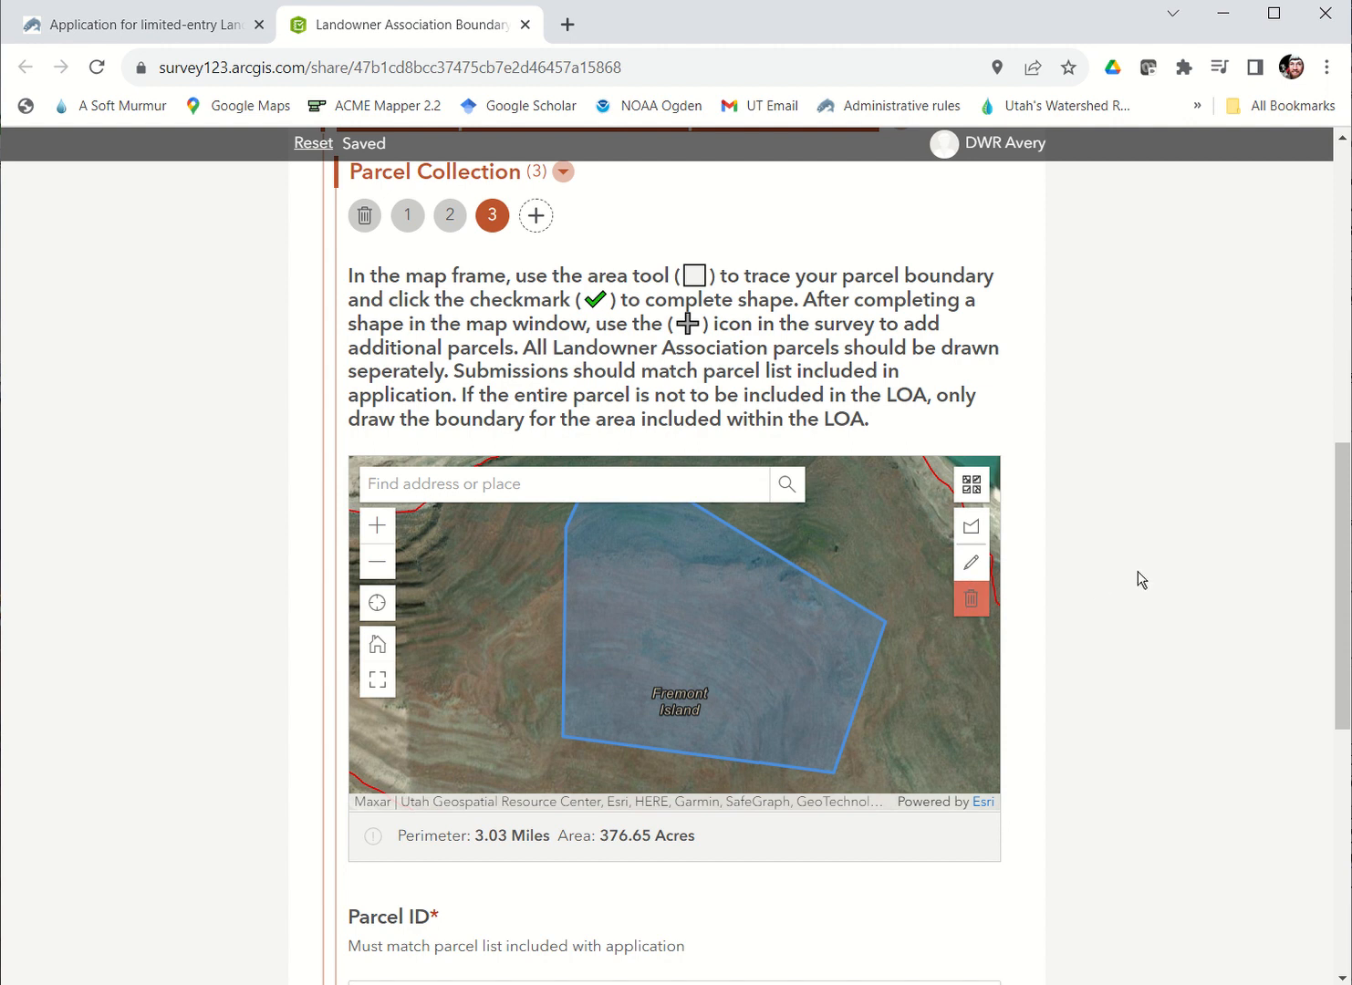
Step: Submit the completed boundary survey with the additional comments left blank
scroll(1113, 579, "down", 2)
scroll(1115, 579, "down", 4)
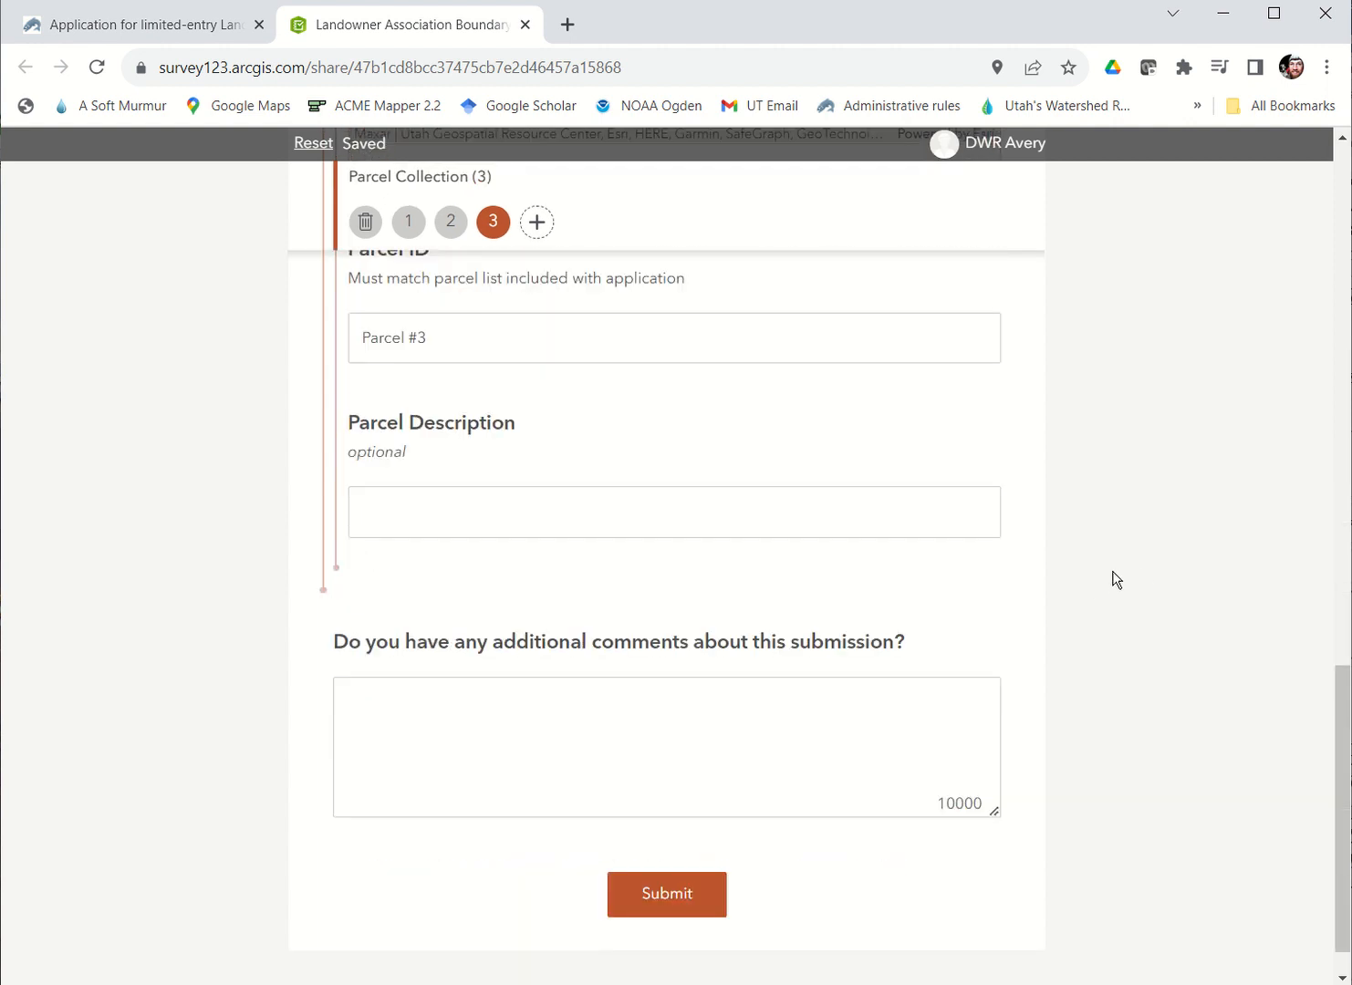
left_click(582, 749)
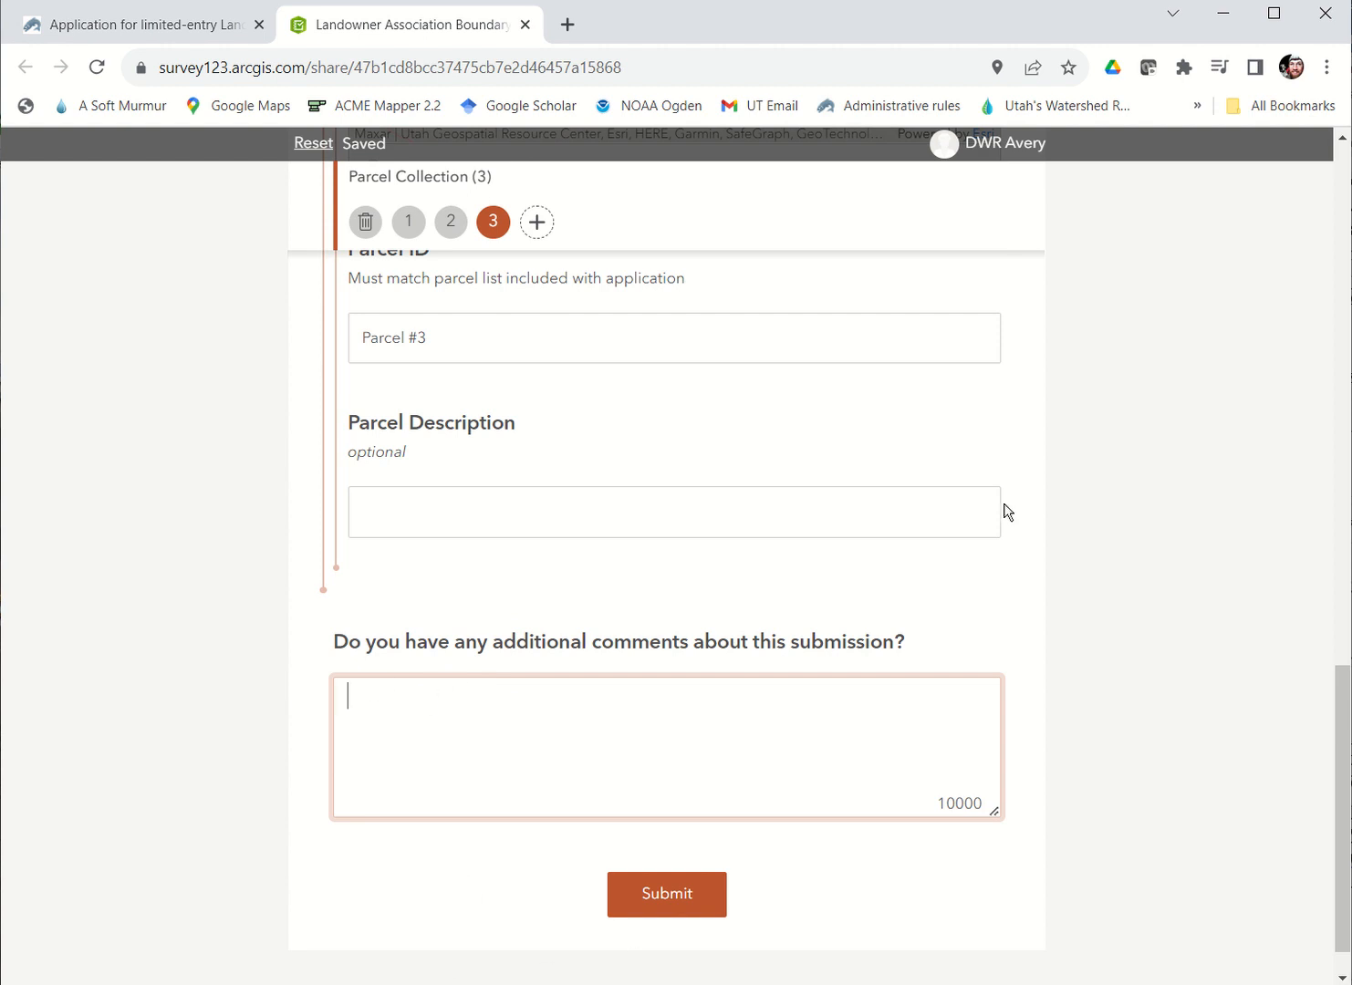
scroll(1058, 485, "up", 6)
scroll(1058, 484, "down", 6)
left_click(673, 898)
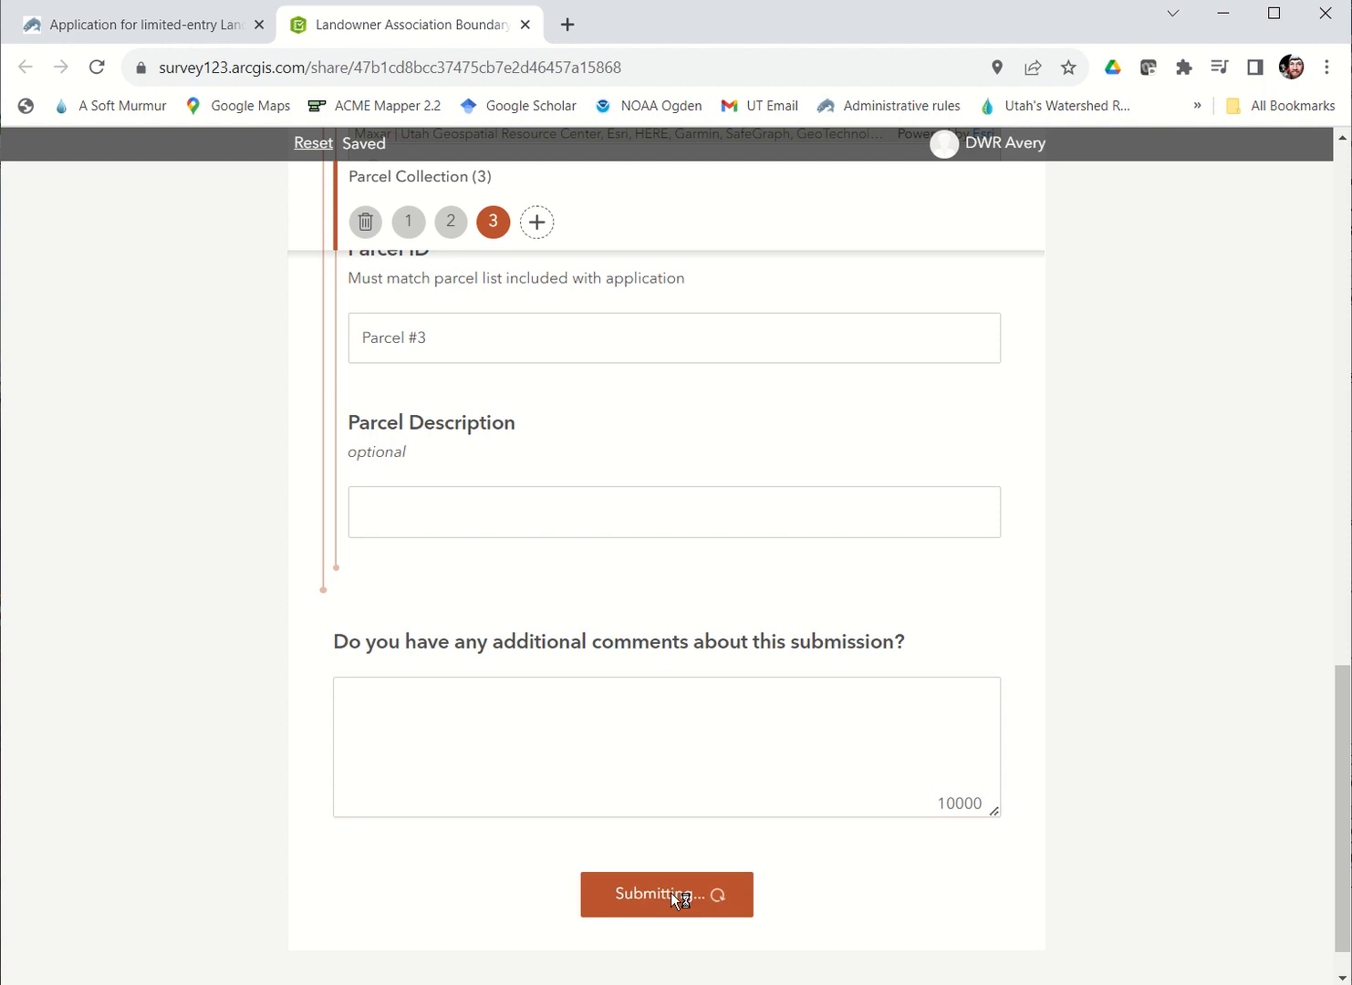